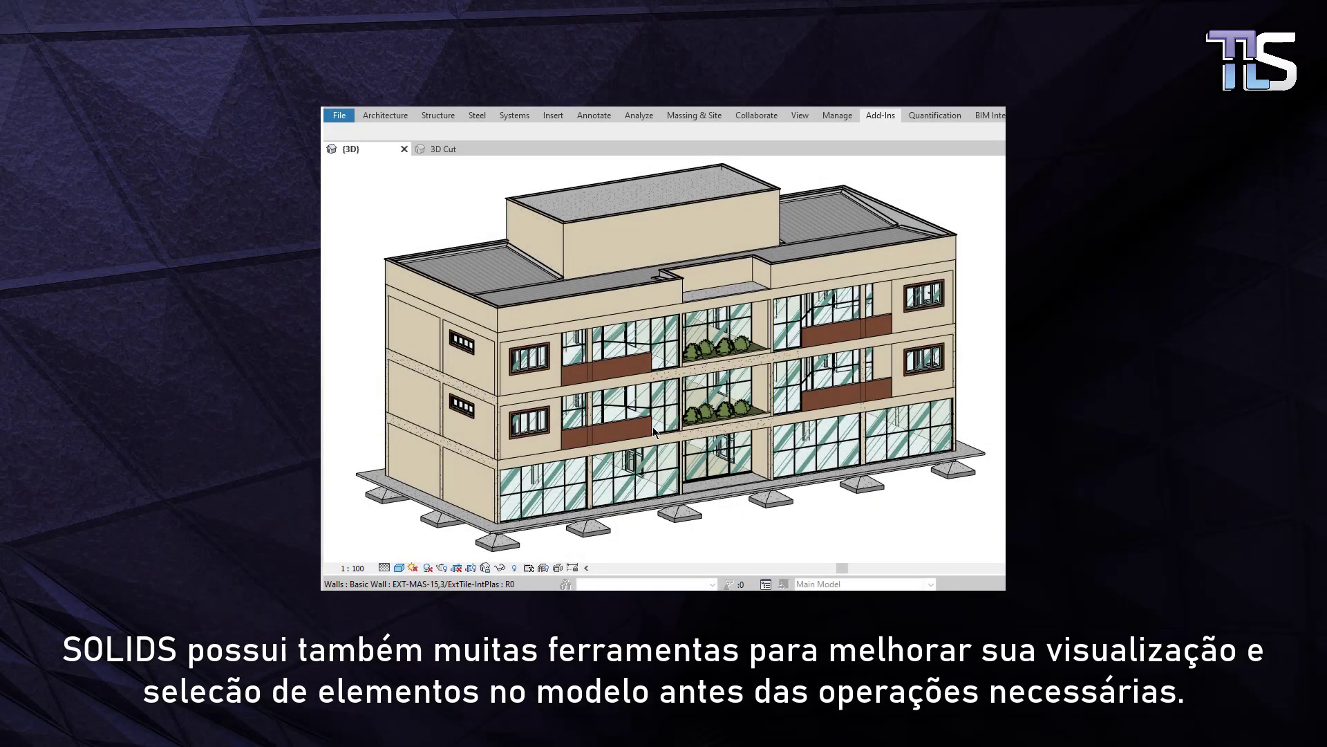
Step: Open the 3D Cut view and examine where walls and floors overlap structural columns, beams and slabs around the bathrooms
click(452, 149)
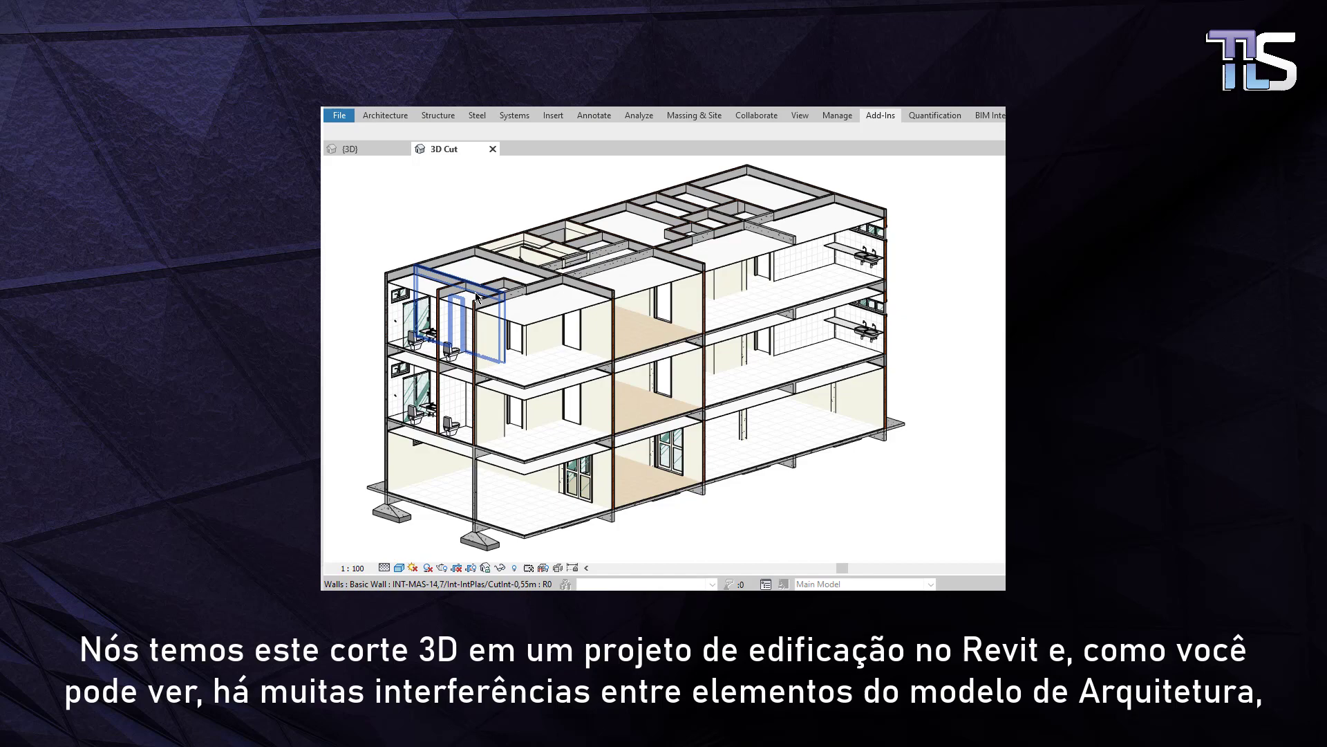
scroll(473, 301, up, 3)
scroll(472, 301, up, 5)
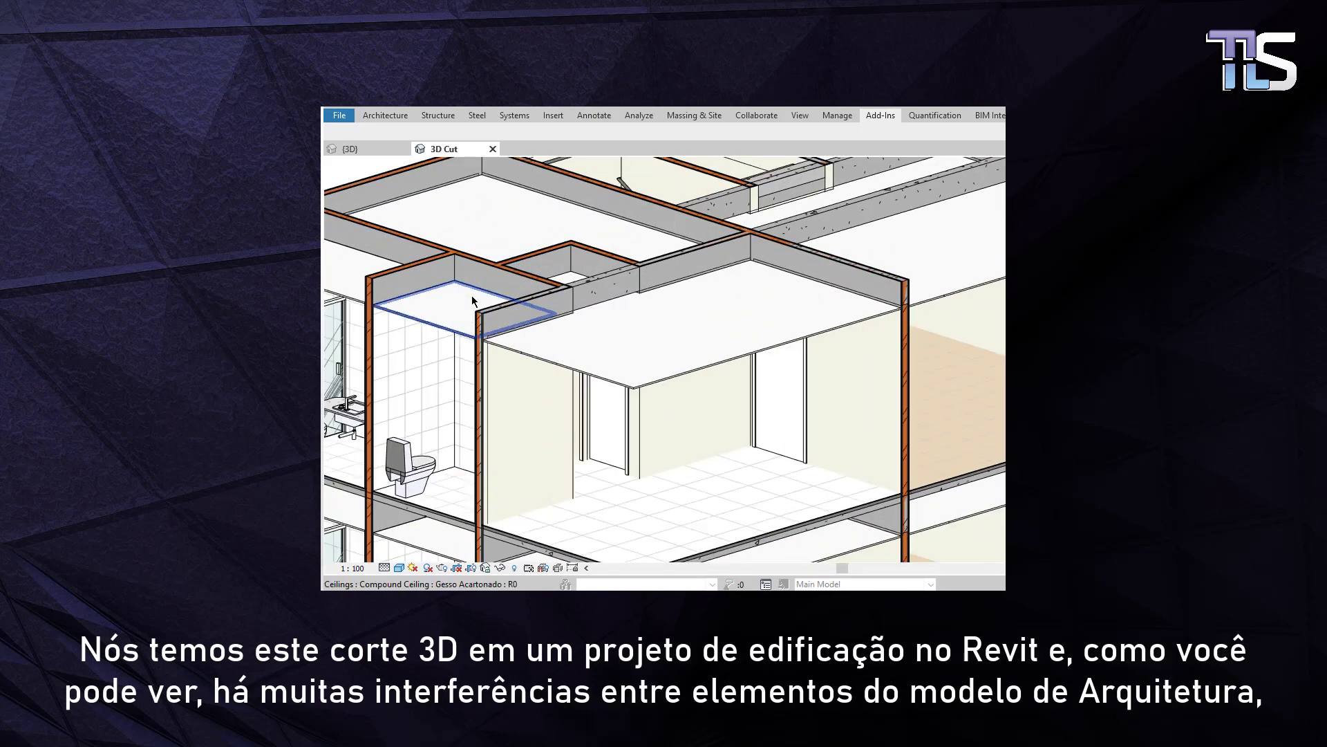
middle_drag(512, 302, 967, 307)
scroll(446, 374, up, 2)
middle_drag(484, 415, 561, 475)
scroll(562, 476, down, 3)
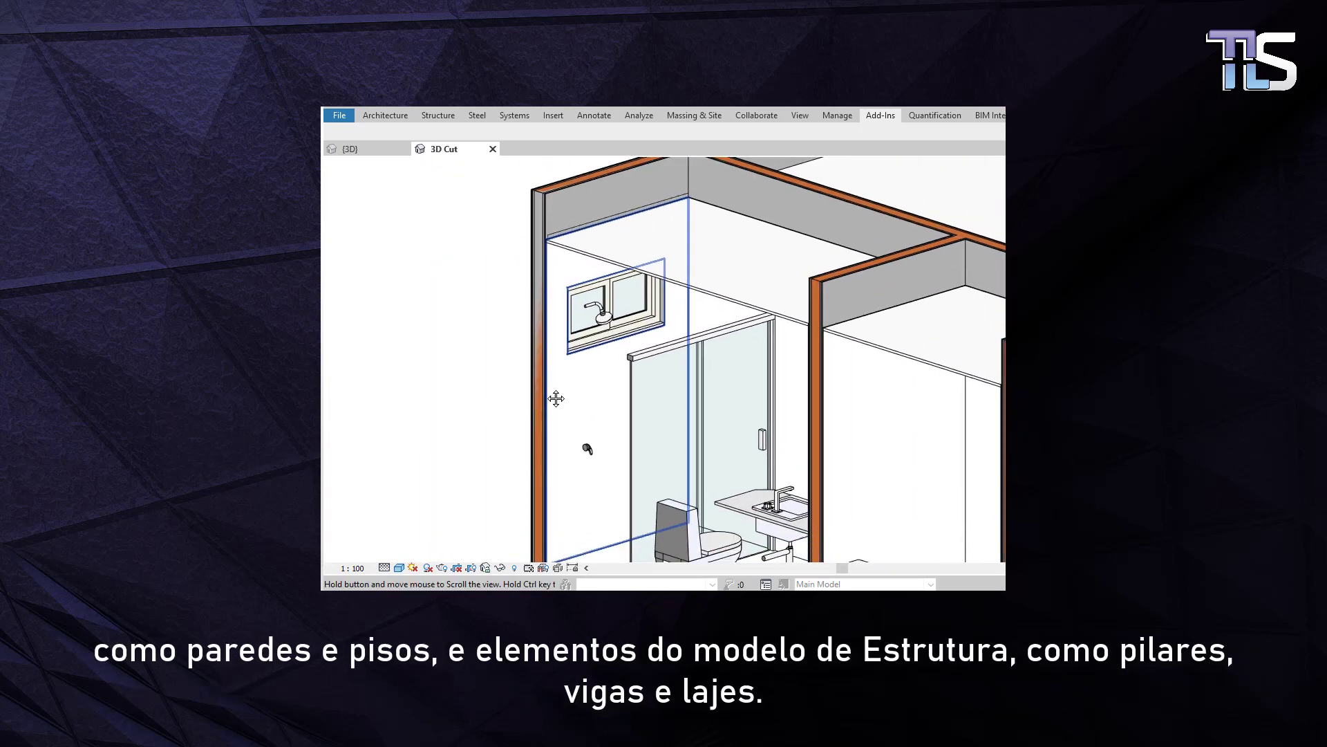
middle_drag(593, 376, 516, 293)
scroll(542, 299, up, 2)
middle_drag(769, 468, 578, 299)
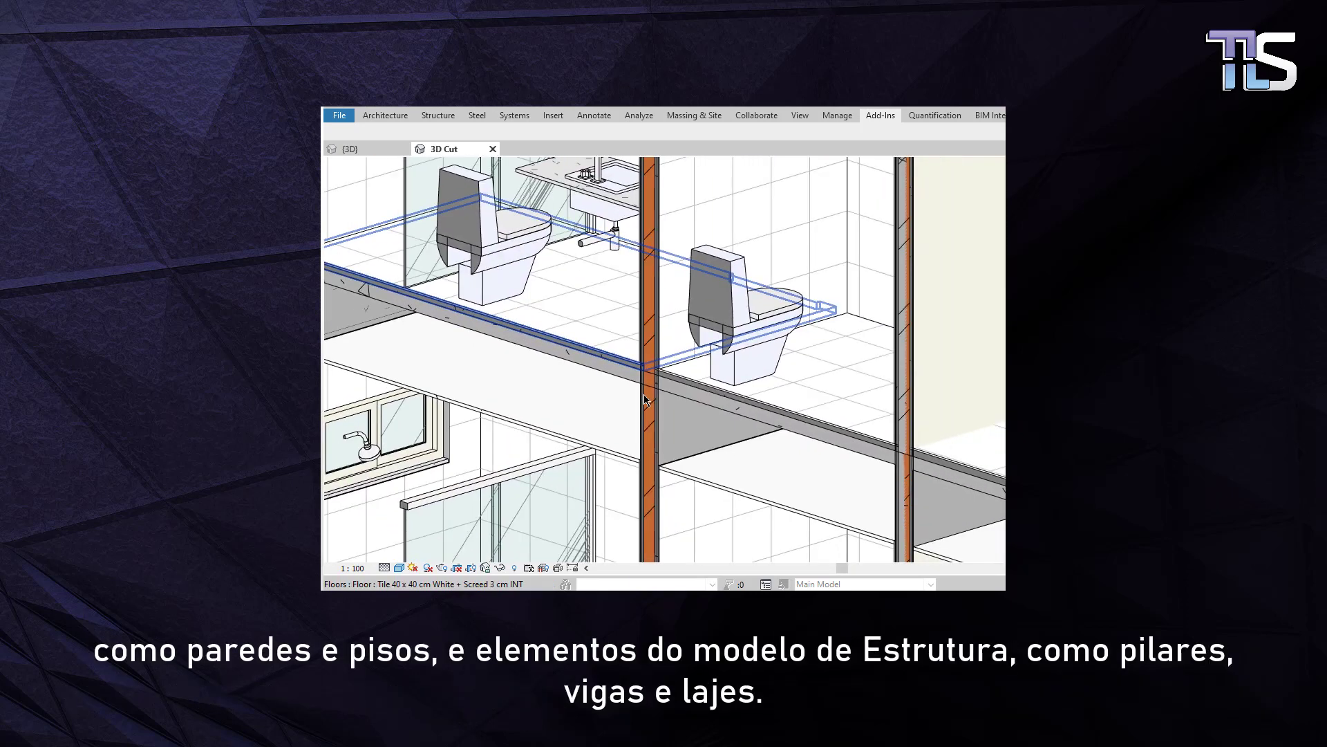
scroll(668, 371, up, 2)
scroll(658, 342, down, 1)
scroll(658, 342, down, 2)
middle_drag(893, 395, 625, 207)
scroll(691, 305, up, 3)
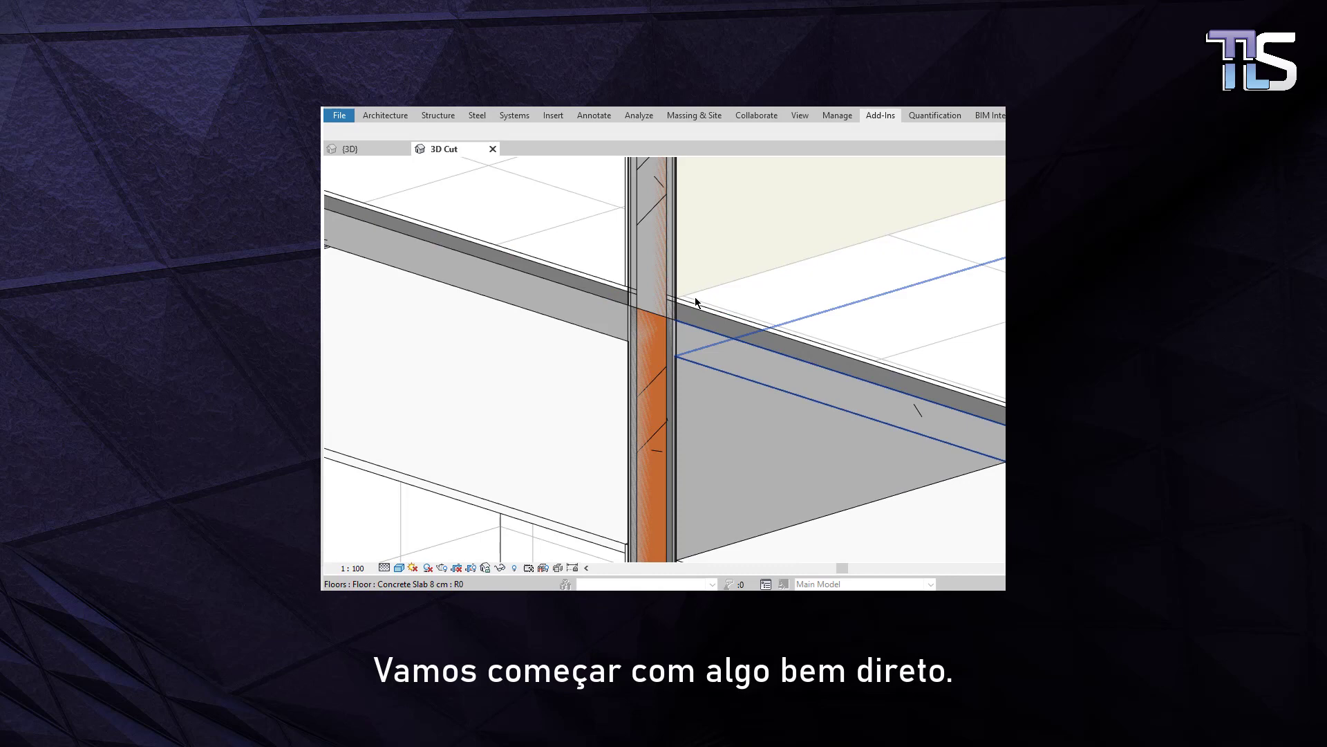
Step: Examine the interior wall ends where they overlap the beams near the ceiling in the 3D Cut view
middle_drag(679, 335, 636, 442)
scroll(618, 370, down, 4)
scroll(667, 393, up, 4)
scroll(667, 393, up, 5)
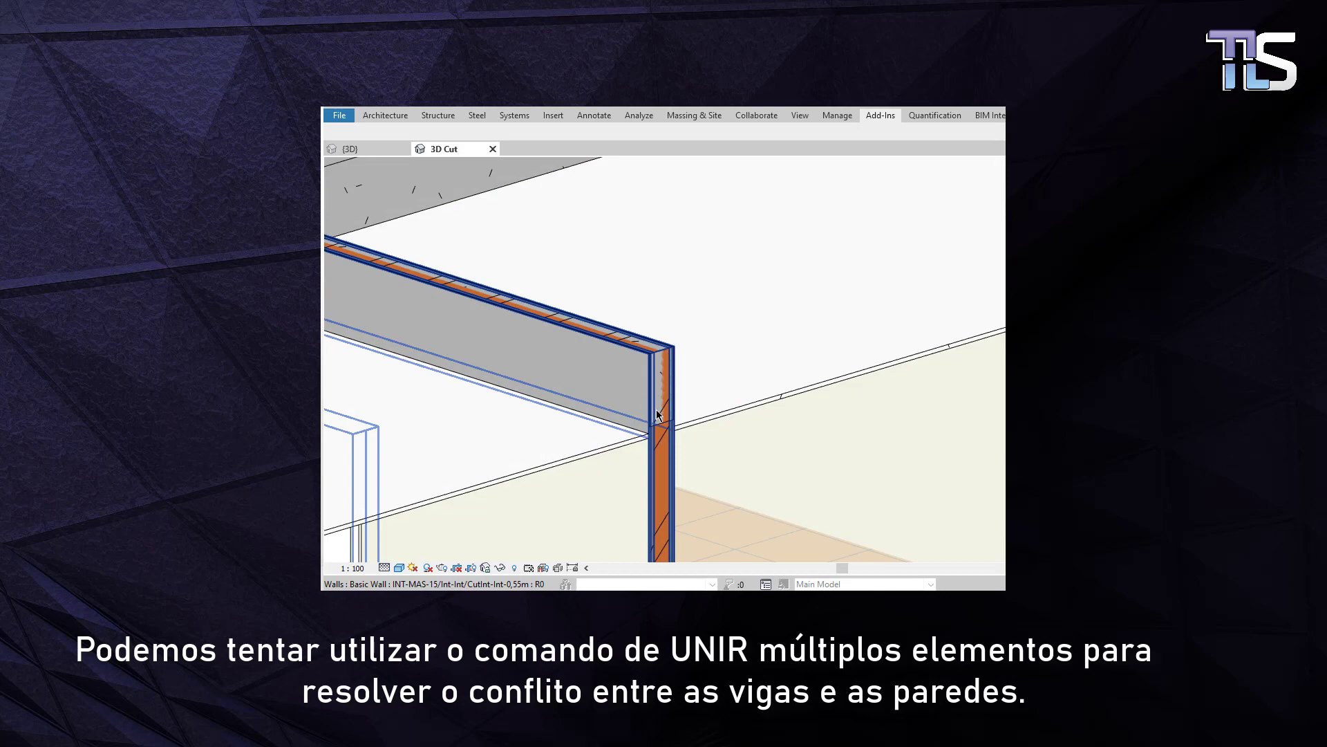
scroll(657, 413, down, 4)
middle_drag(764, 406, 736, 416)
scroll(893, 340, up, 5)
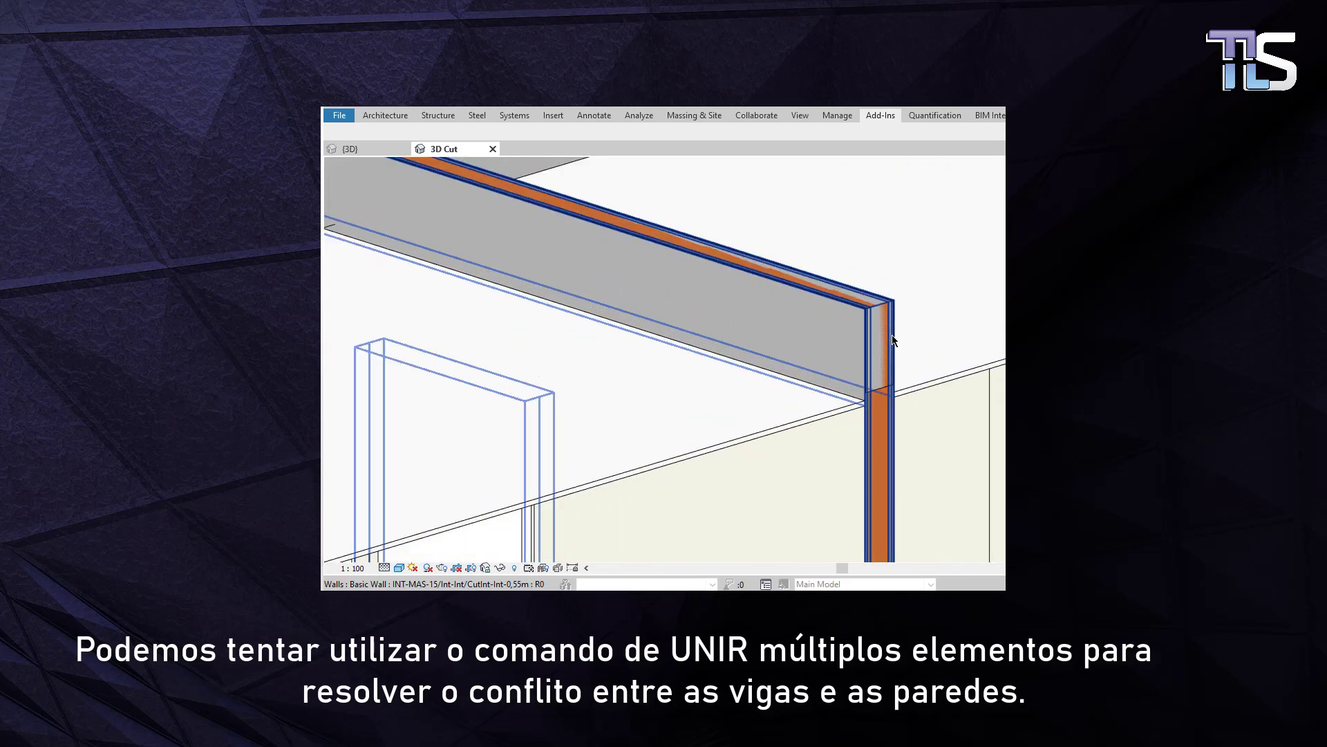
scroll(858, 362, down, 5)
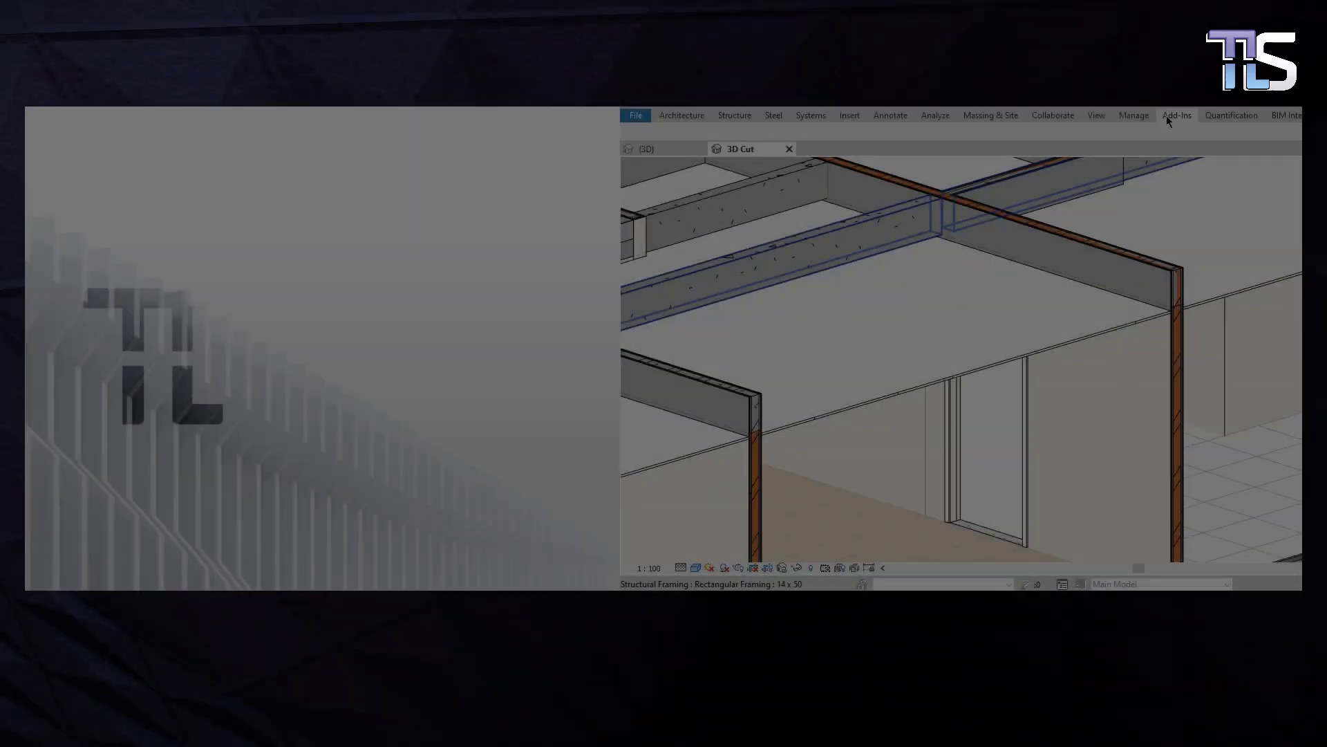
Step: Launch the TL Solids add-in and place its window beside the model view
click(1176, 115)
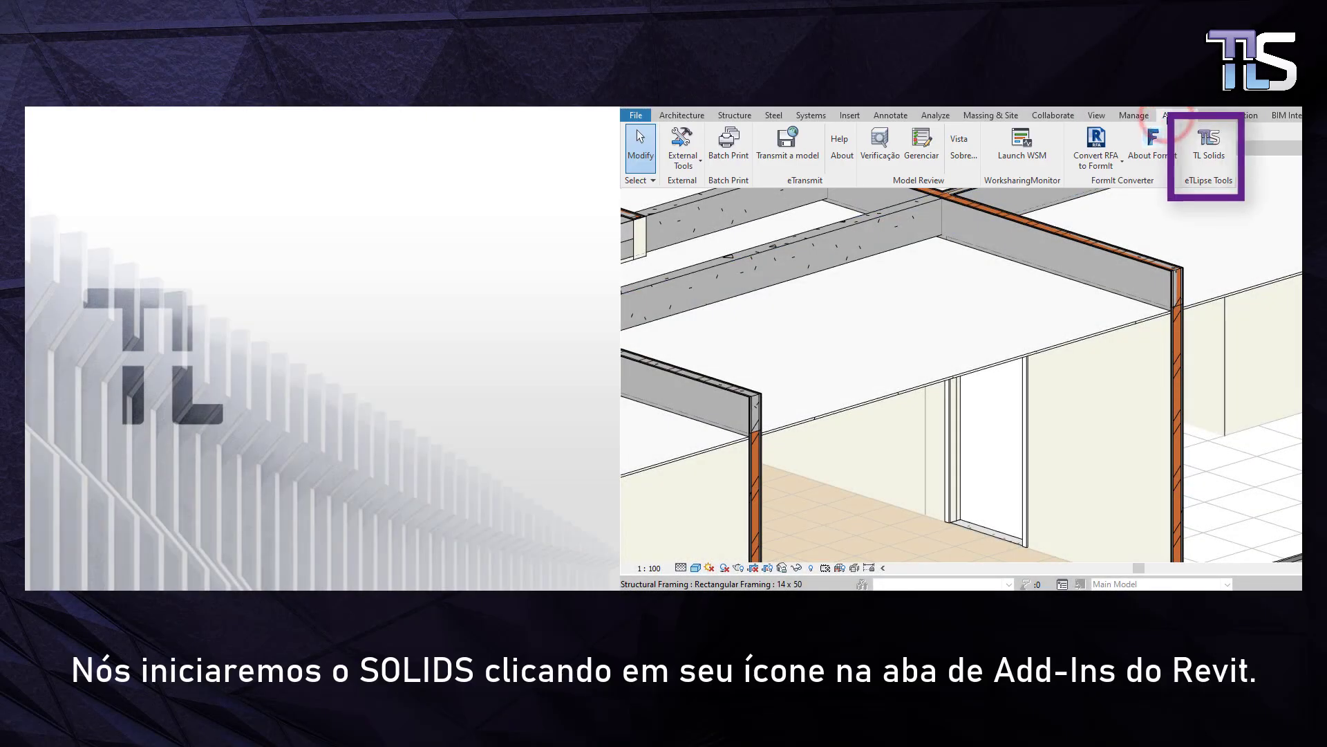
click(1211, 155)
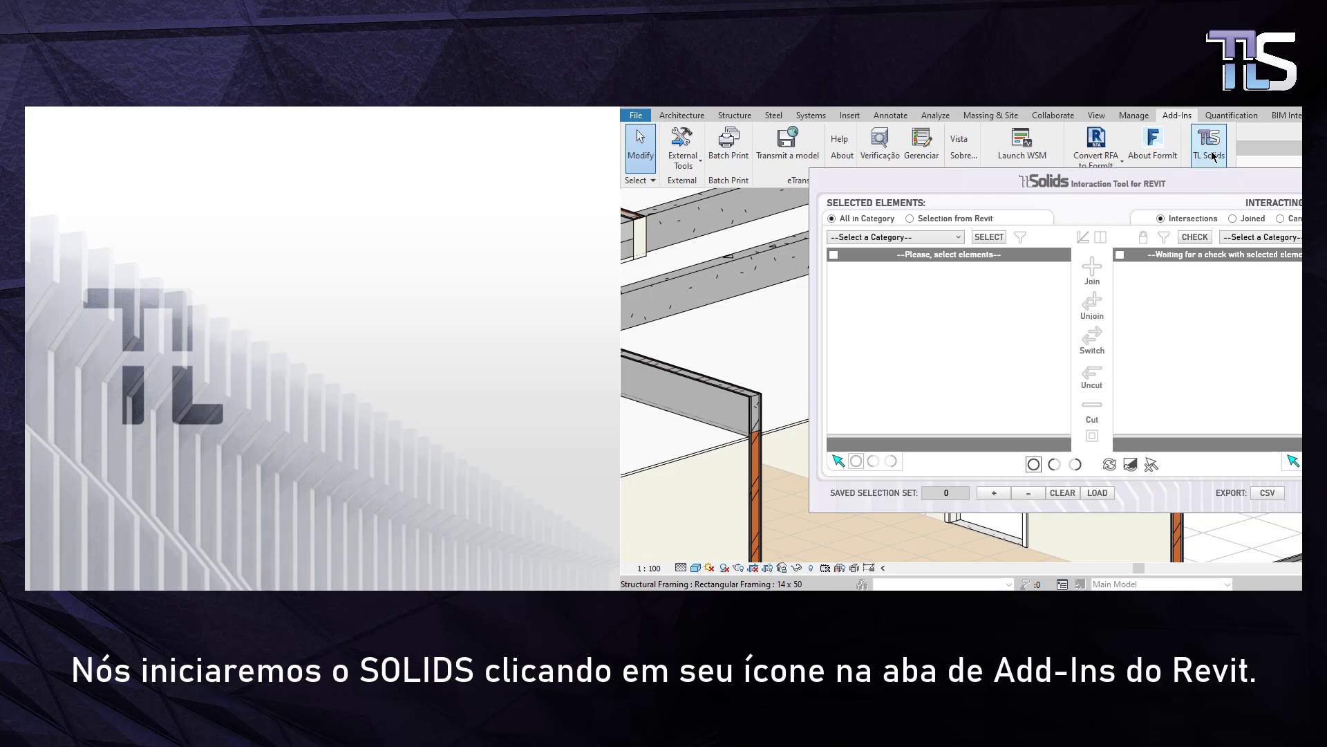
drag(1218, 179, 454, 194)
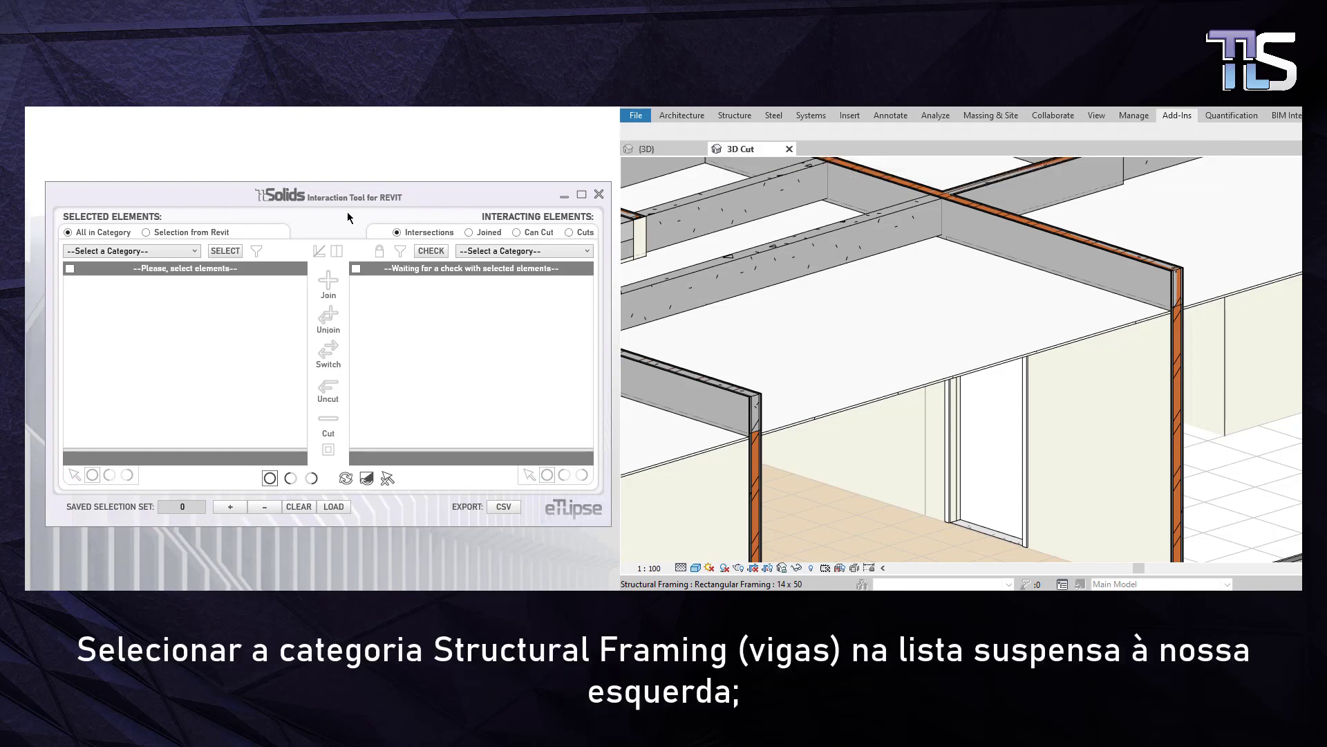
Step: List all elements of the Structural Framing category as the selected elements
click(195, 251)
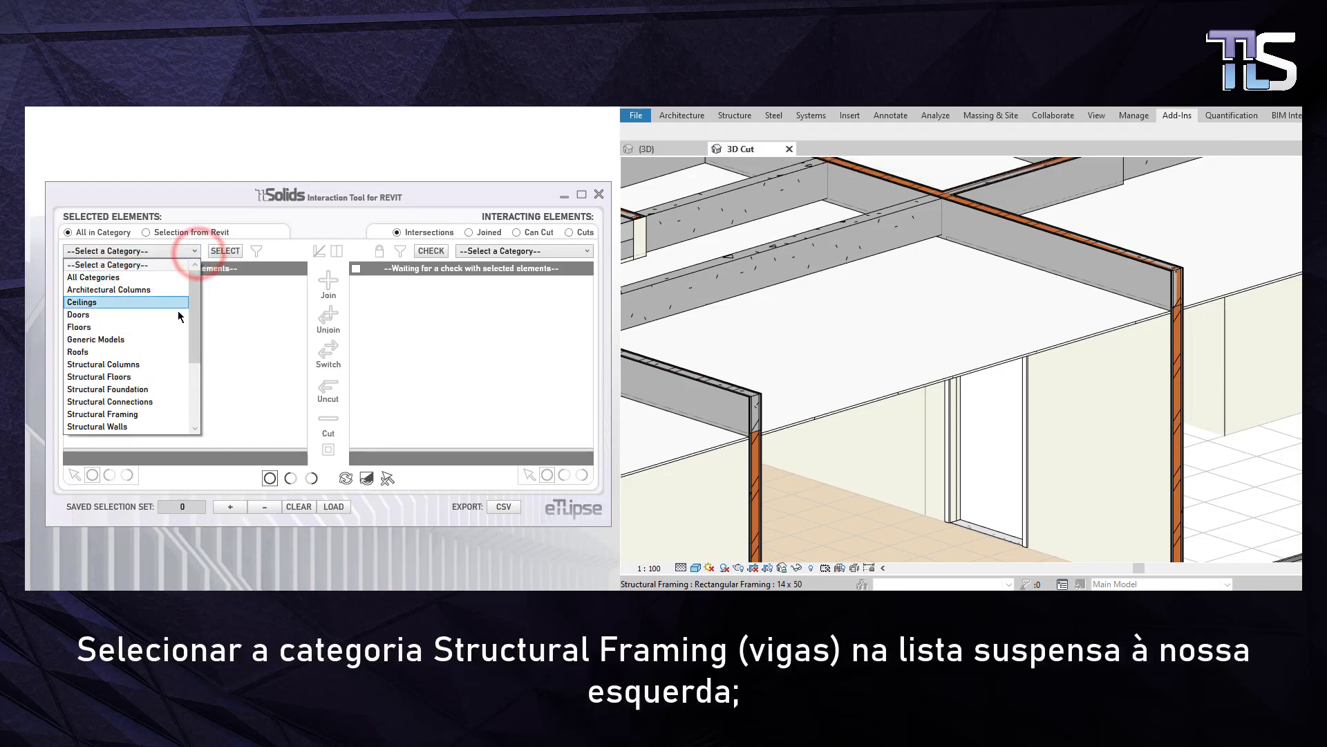
click(145, 414)
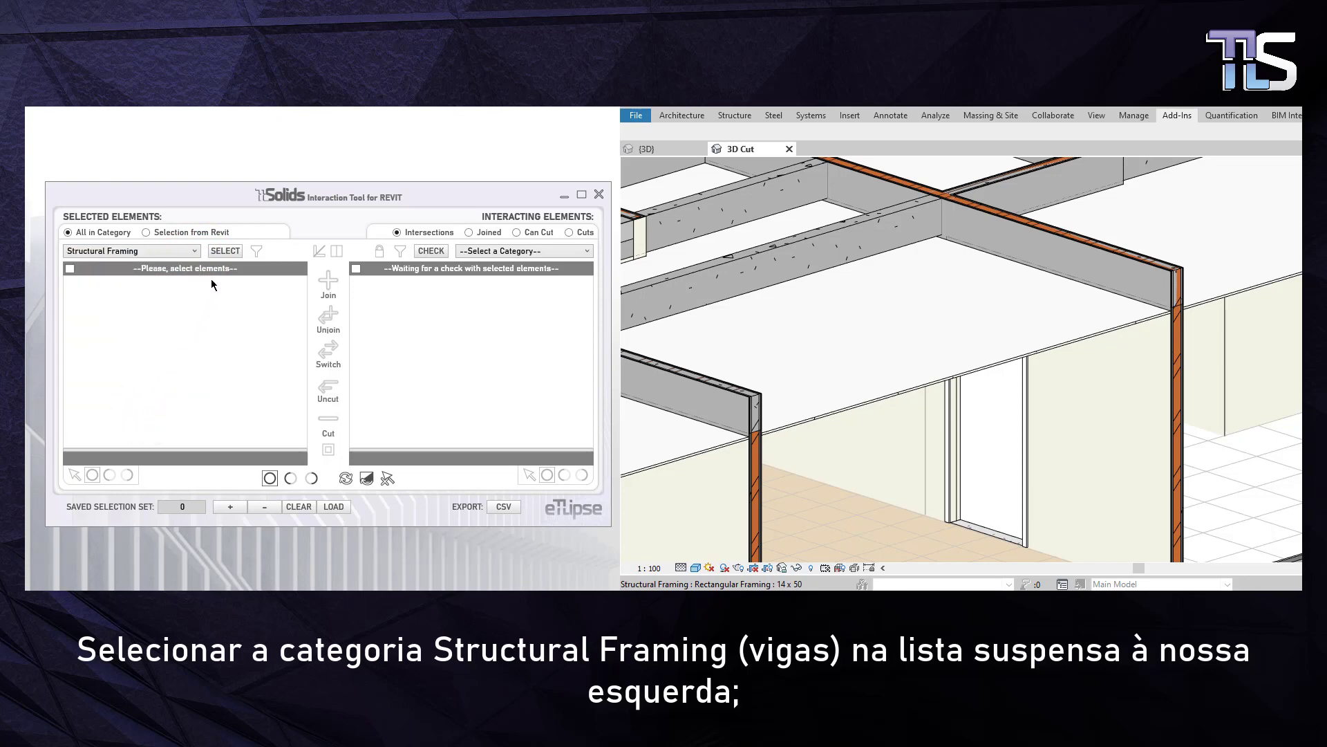
click(223, 253)
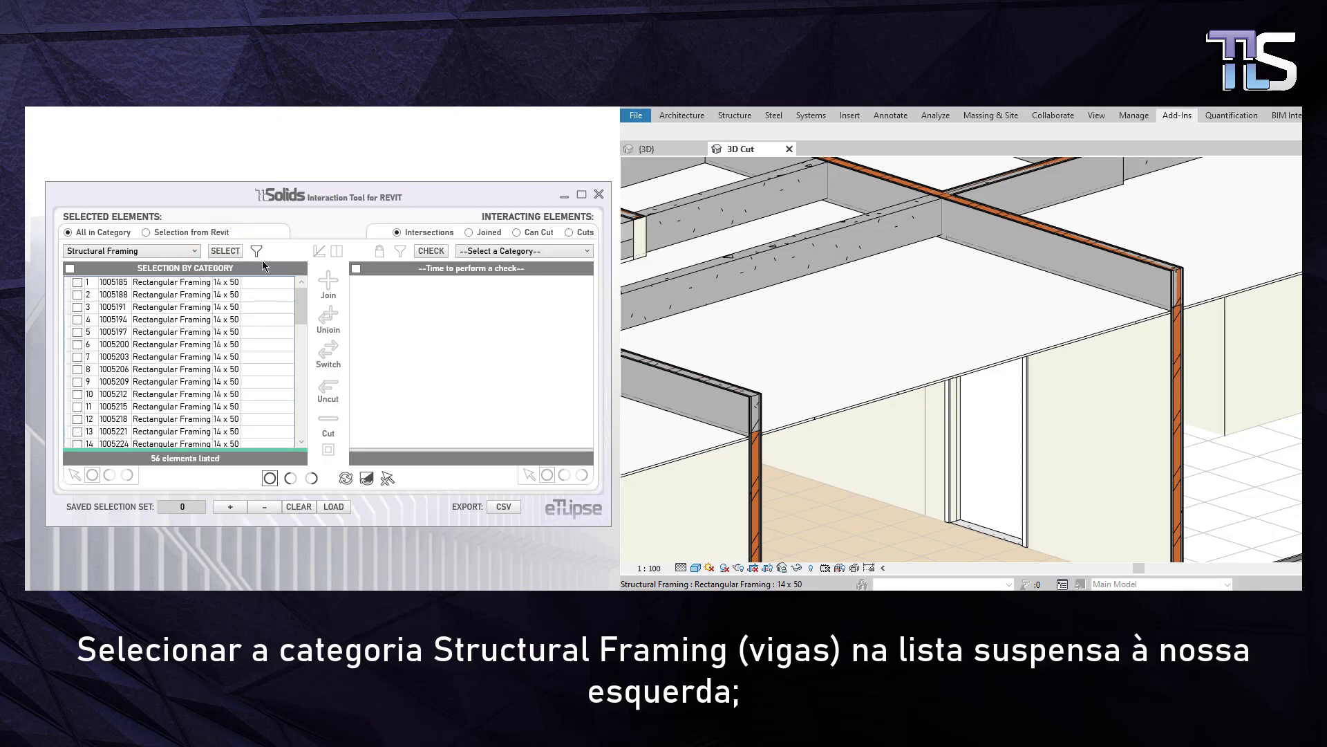
Step: Check the listed beams for intersections with the Walls category and join all the intersecting elements
click(525, 251)
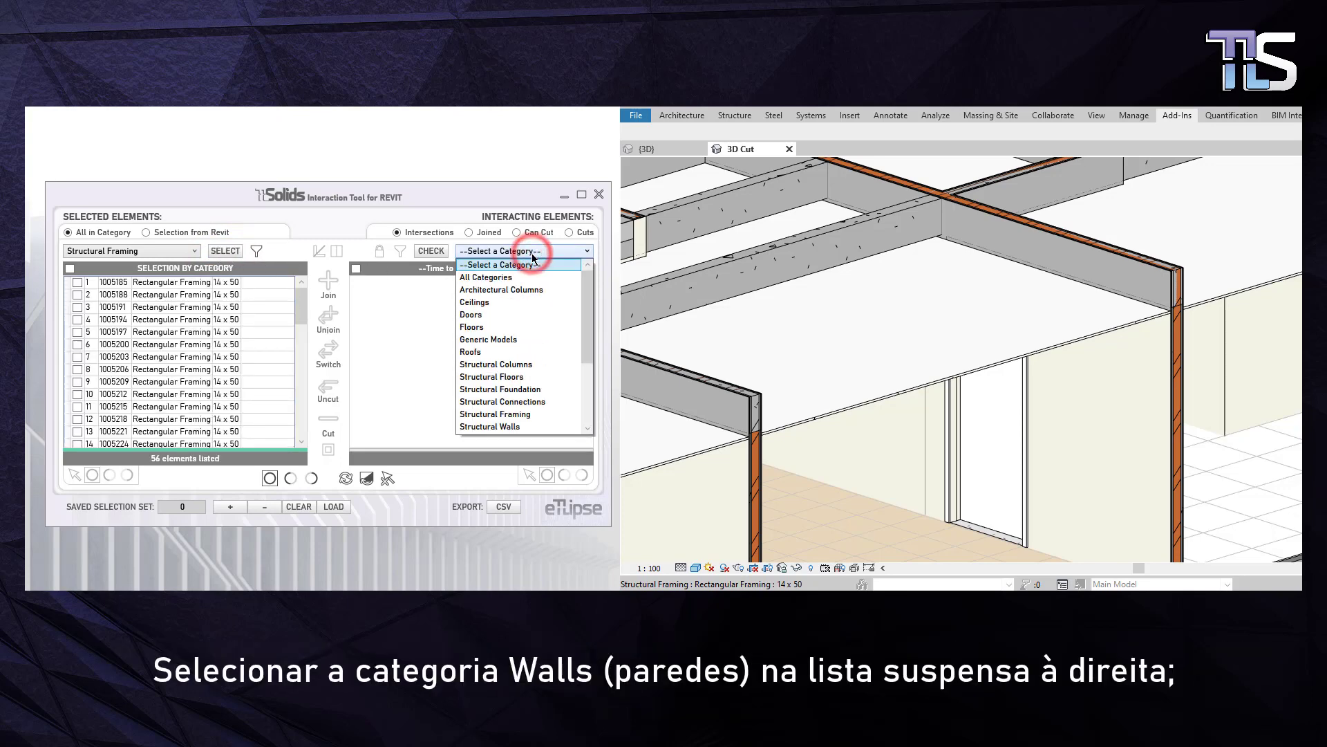
scroll(516, 325, down, 4)
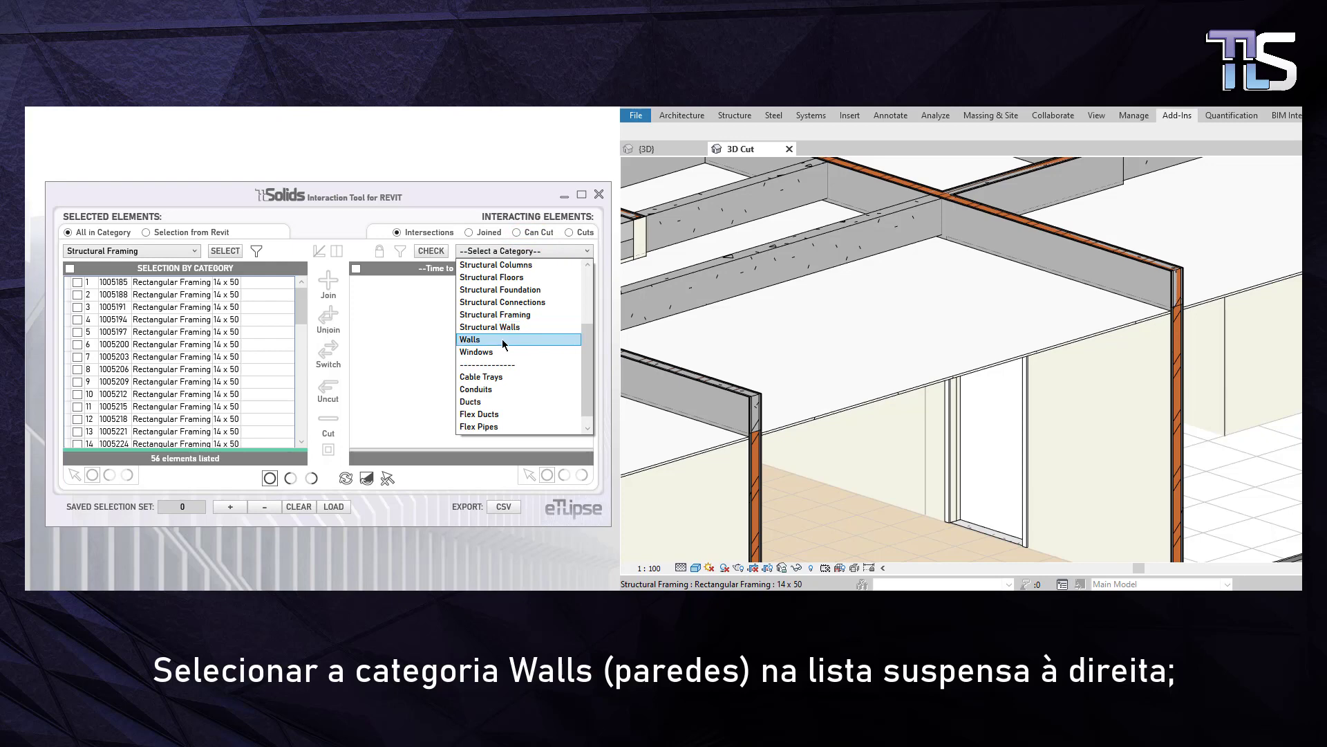
click(502, 339)
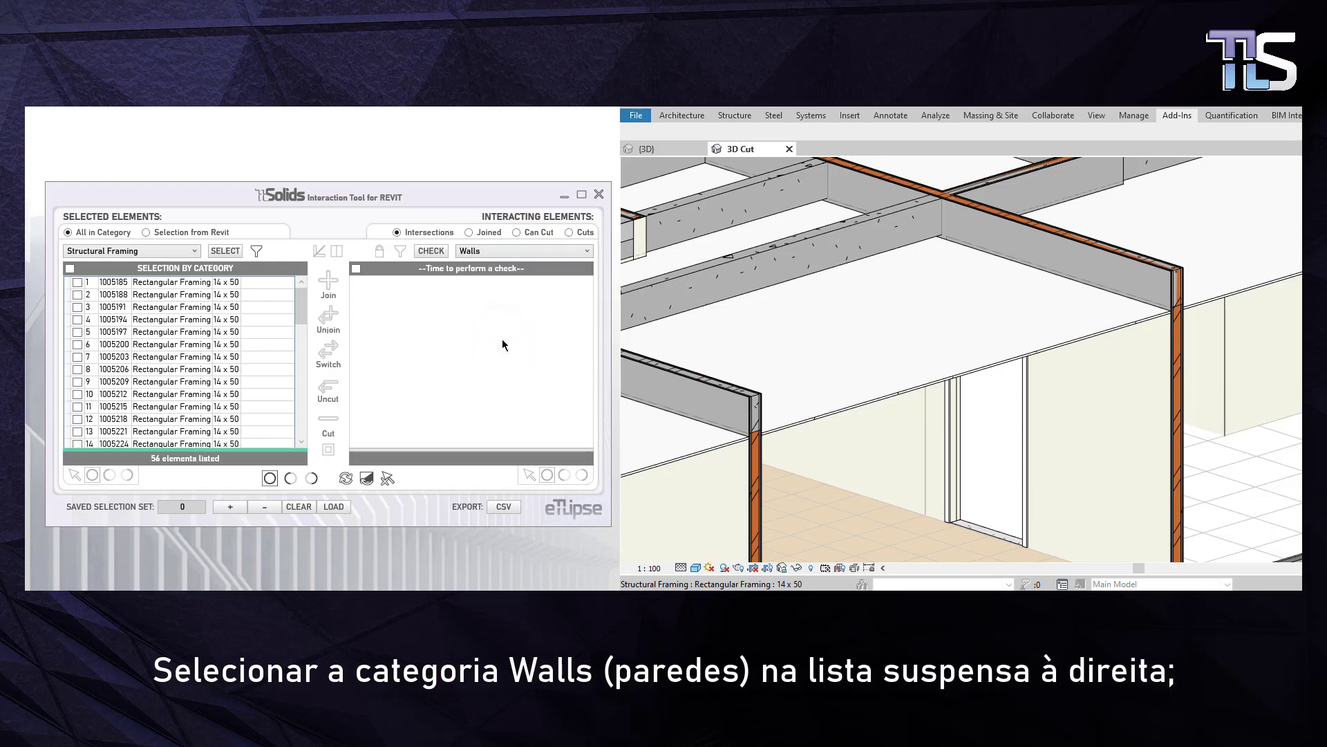
click(430, 252)
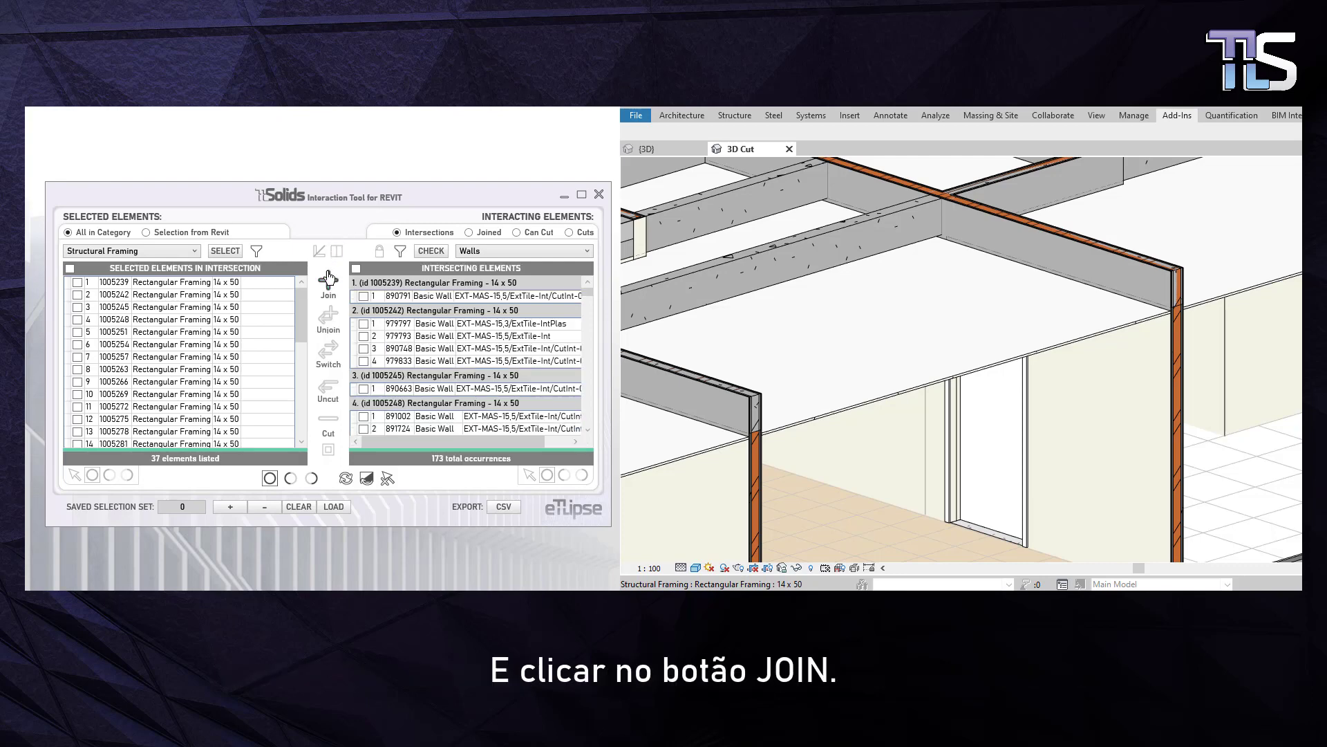
click(329, 280)
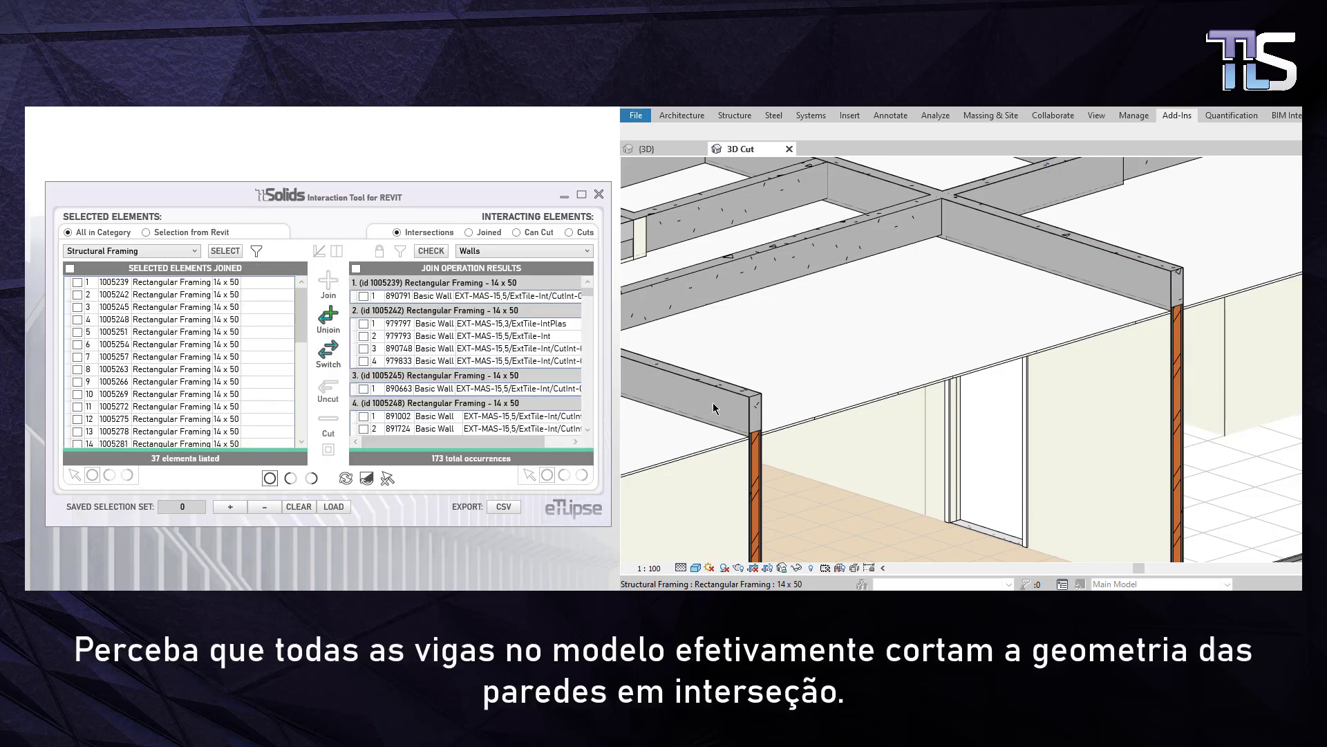
shift+middle_drag(772, 404, 722, 243)
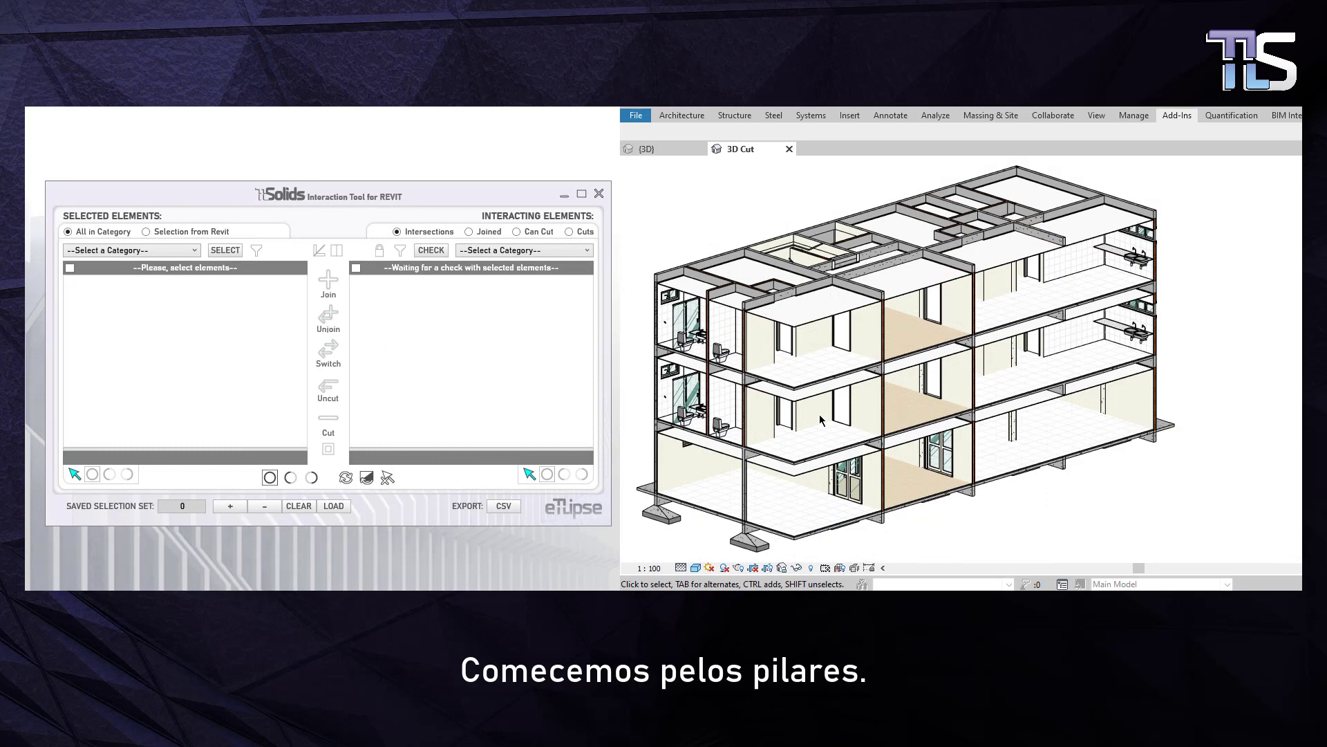
Step: List all elements of the Structural Columns category as the selected elements
scroll(821, 419, up, 5)
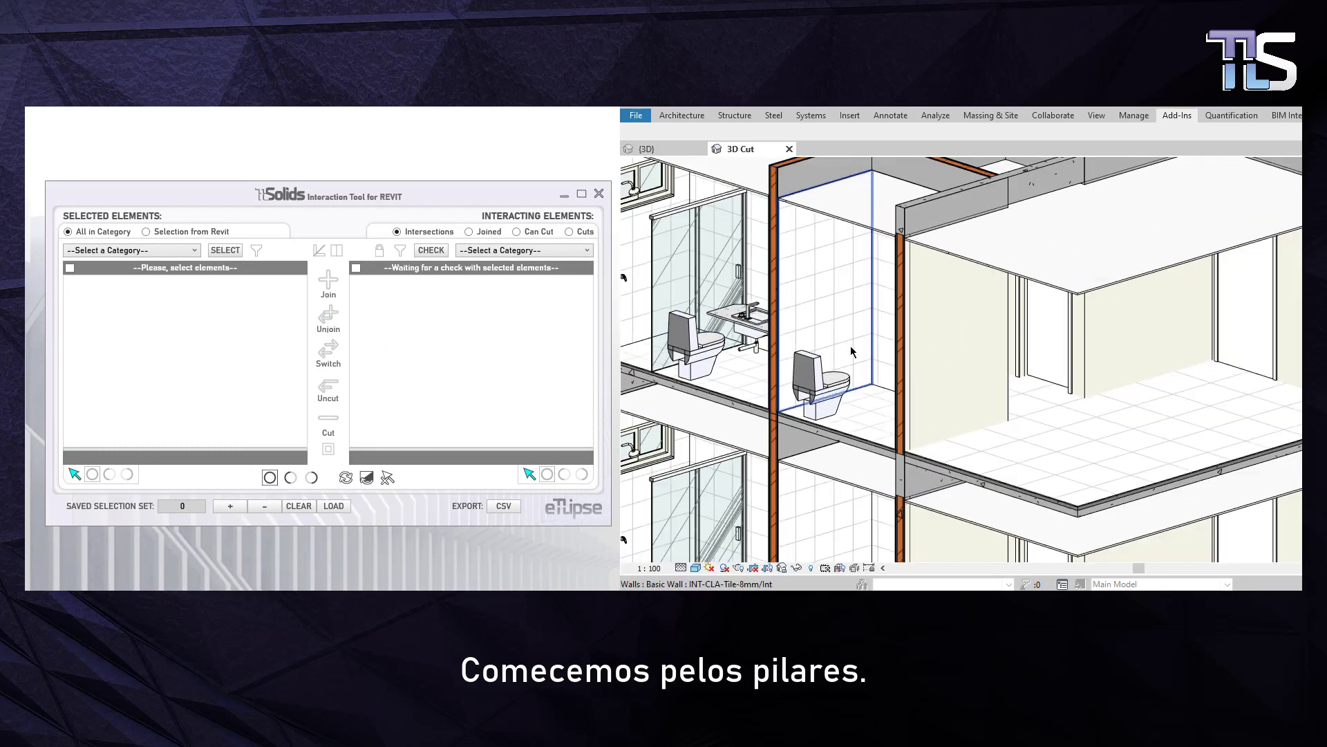
mouse_move(851, 351)
middle_down()
mouse_move(1066, 411)
mouse_move(1055, 421)
middle_up()
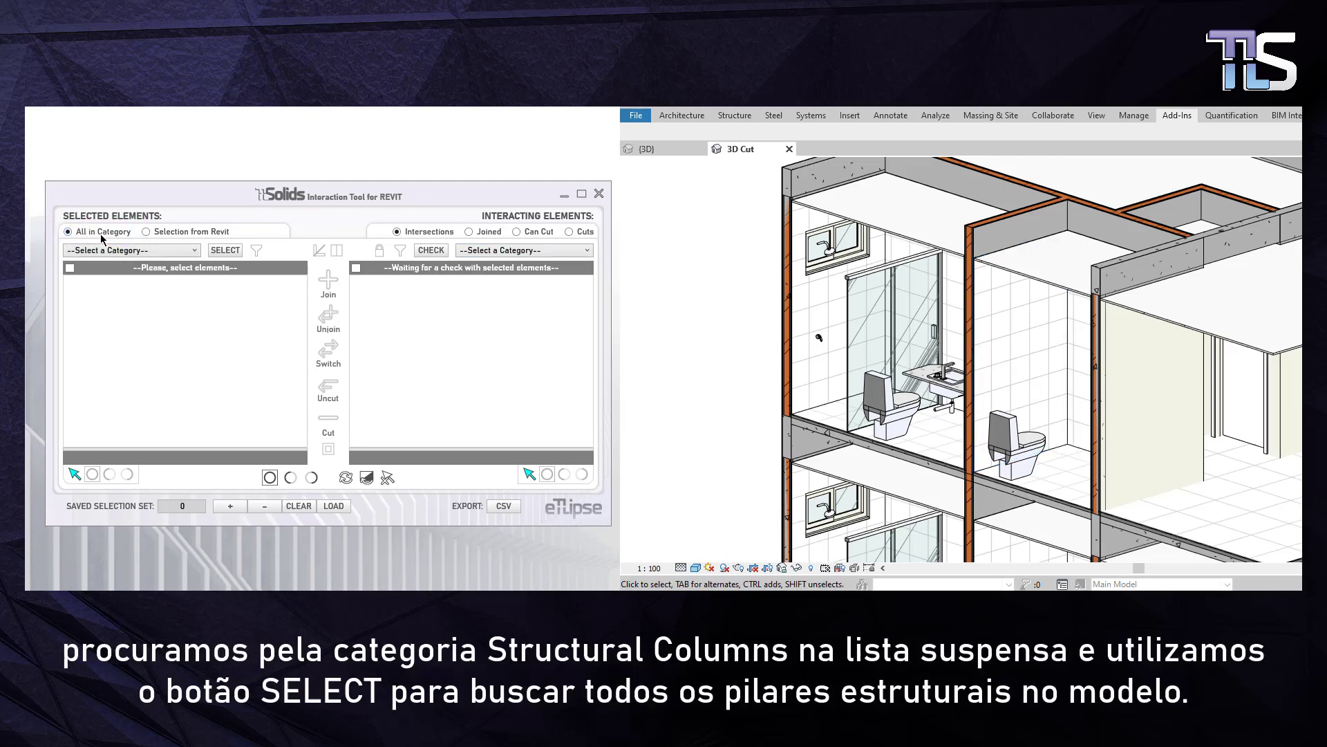
click(141, 250)
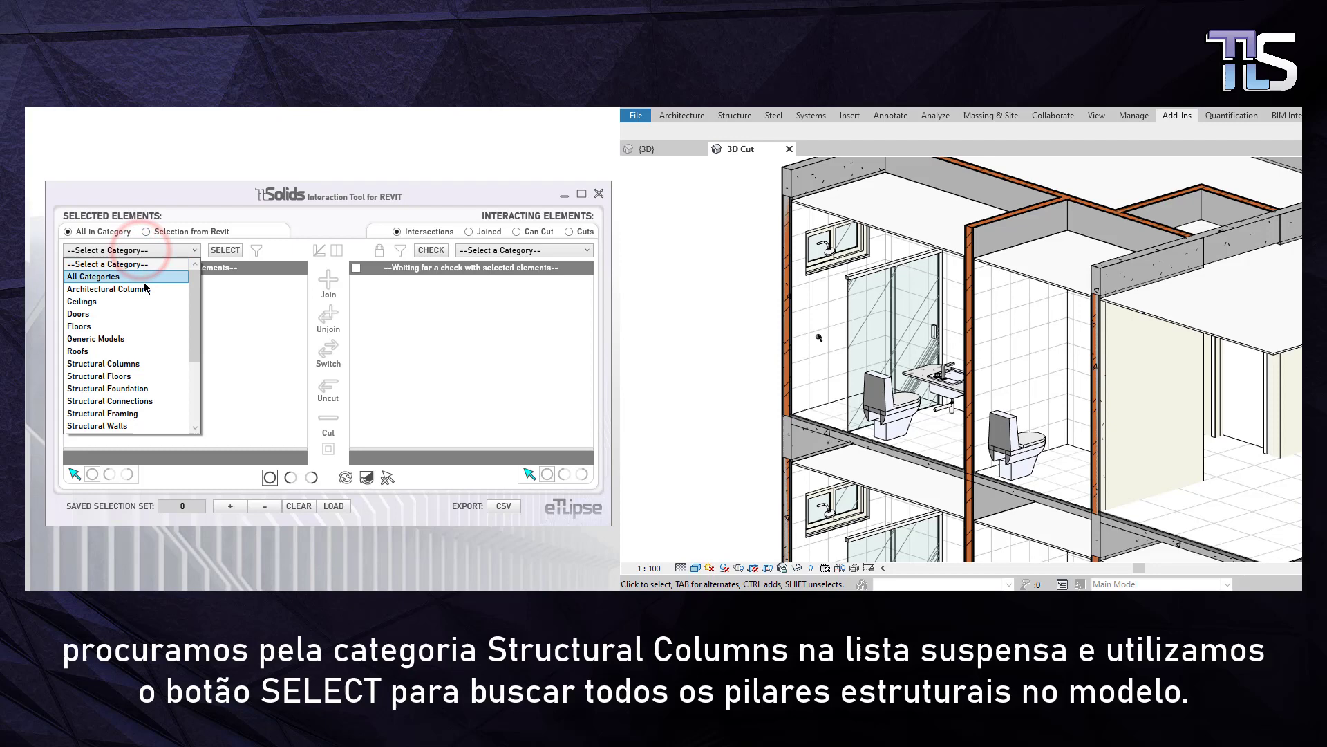
click(137, 365)
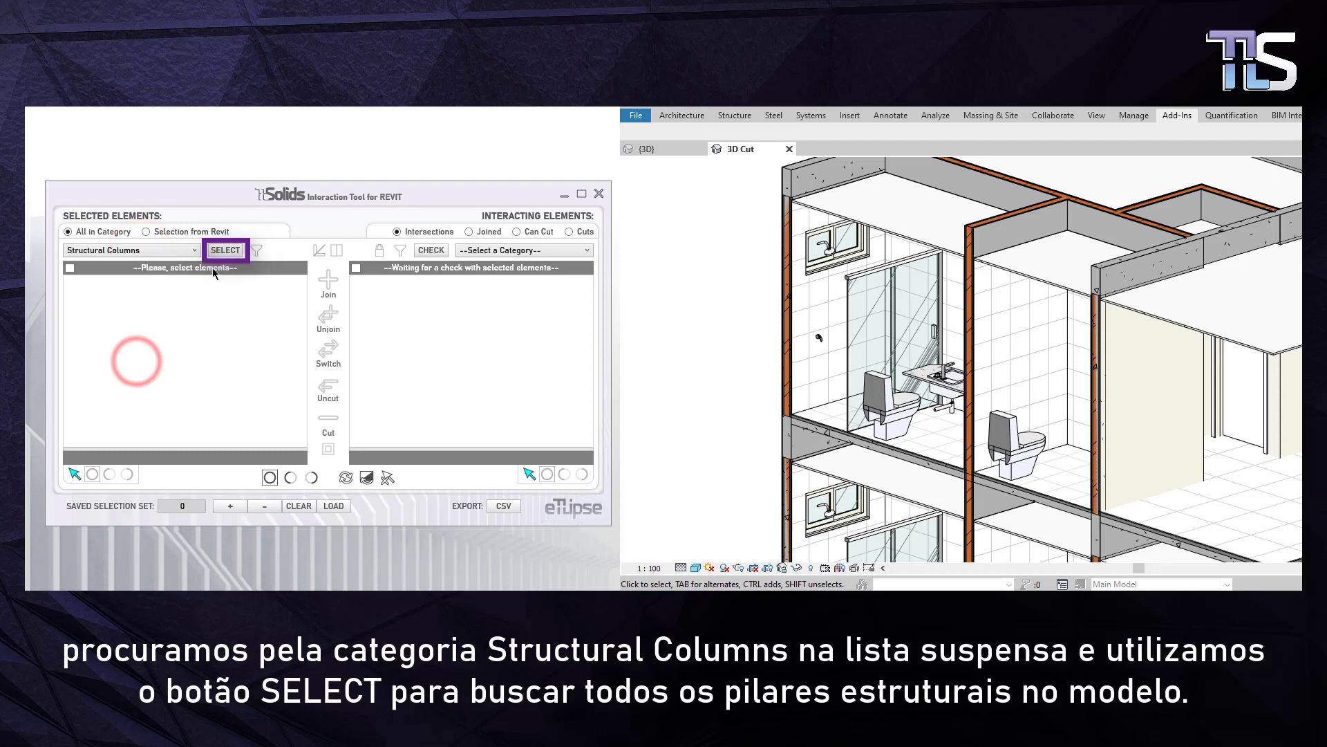
click(225, 252)
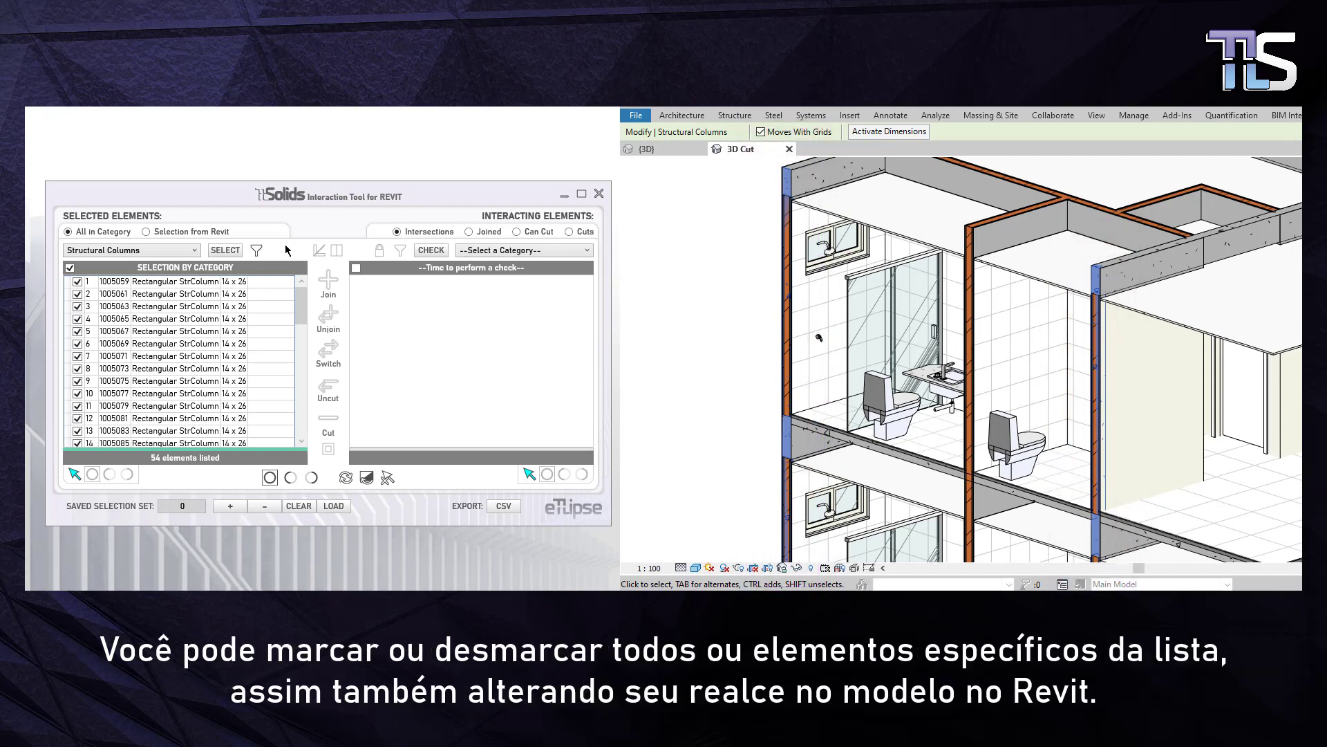
Step: Highlight only columns 5 and 23 of the list in the model, and restore the selection of all listed columns
click(70, 268)
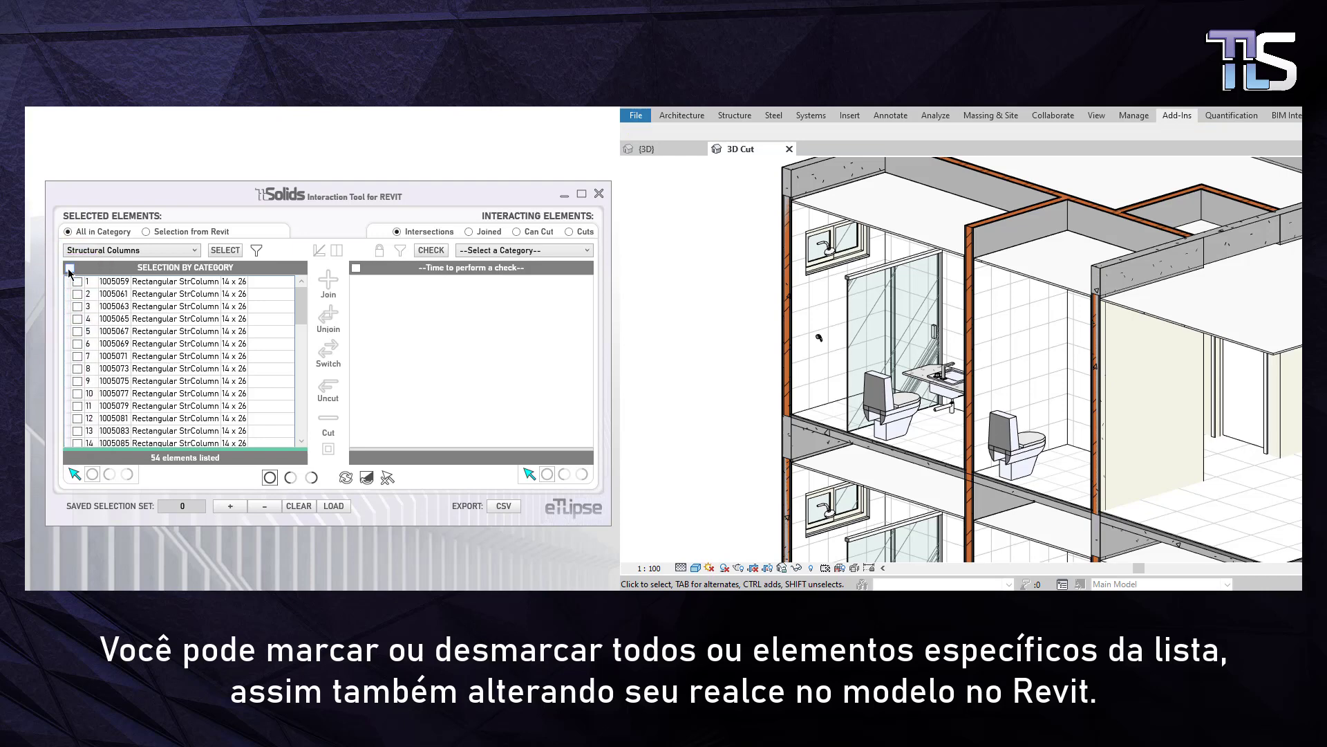
click(77, 331)
scroll(78, 335, down, 4)
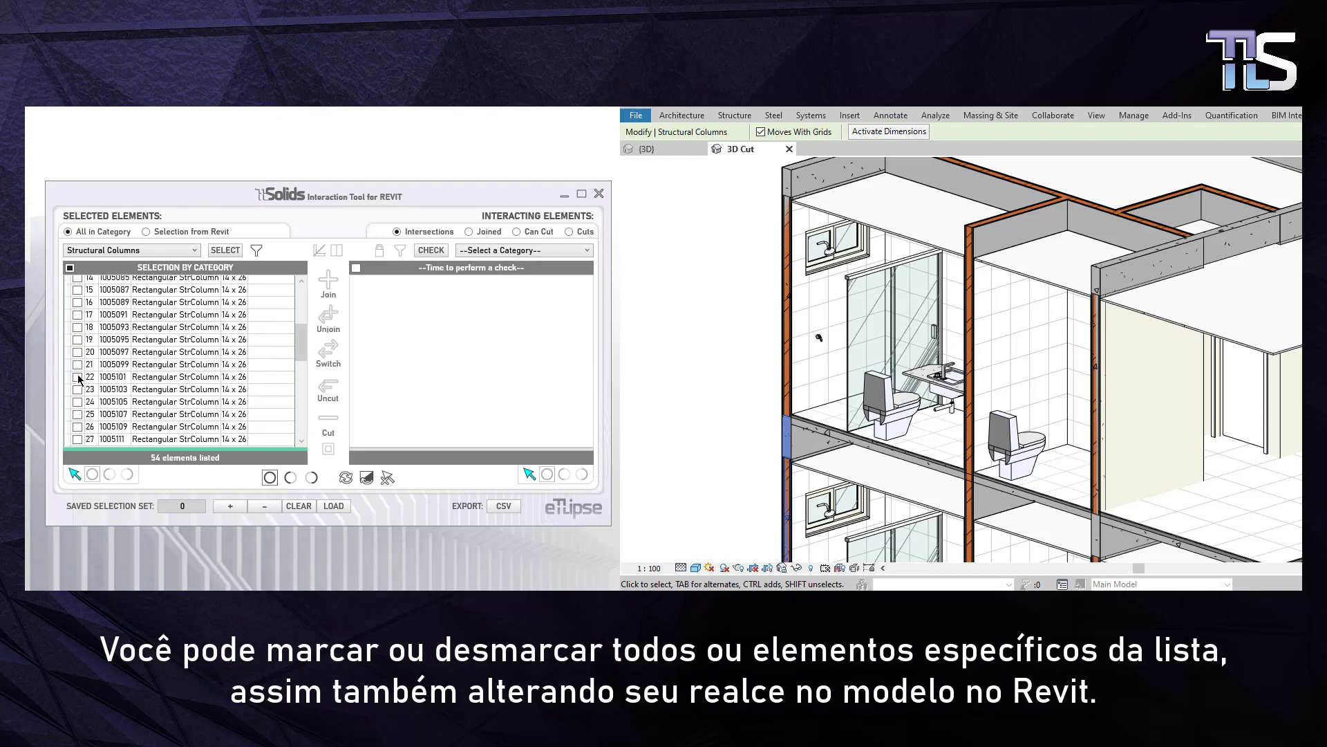
click(77, 389)
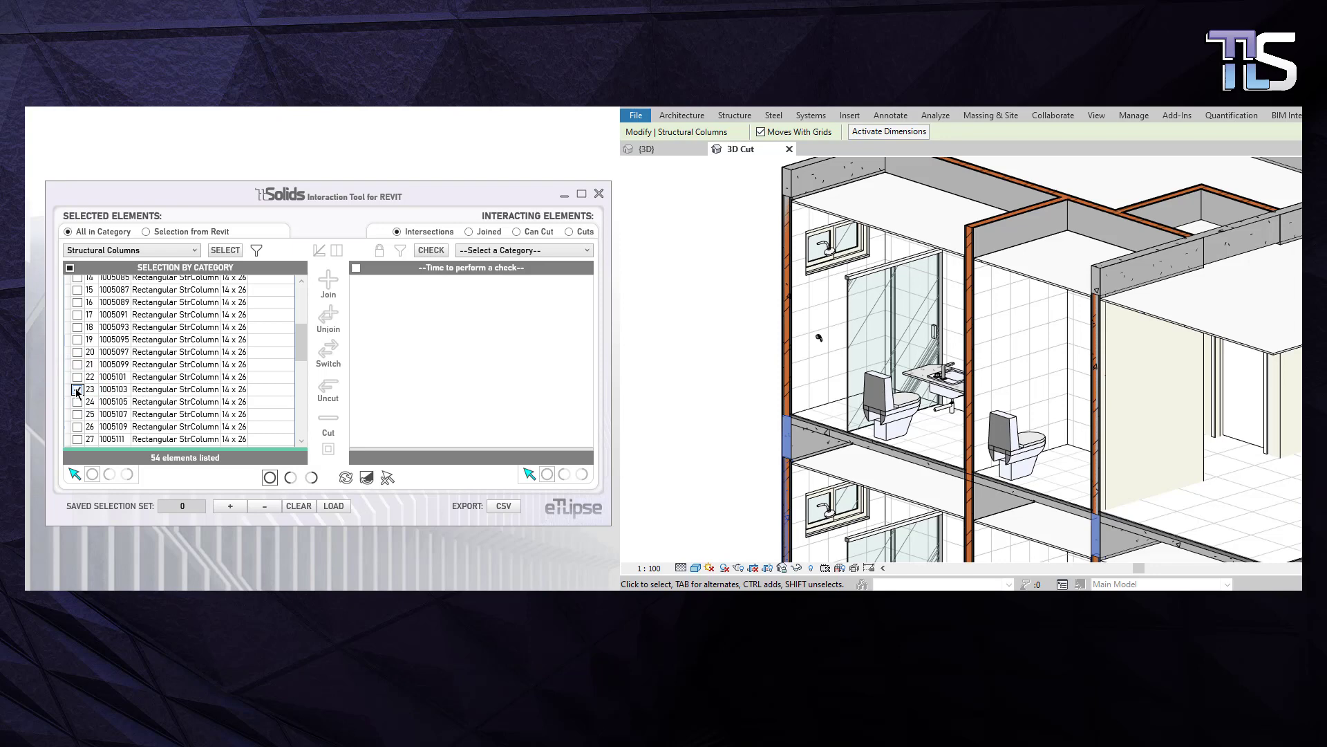
click(70, 269)
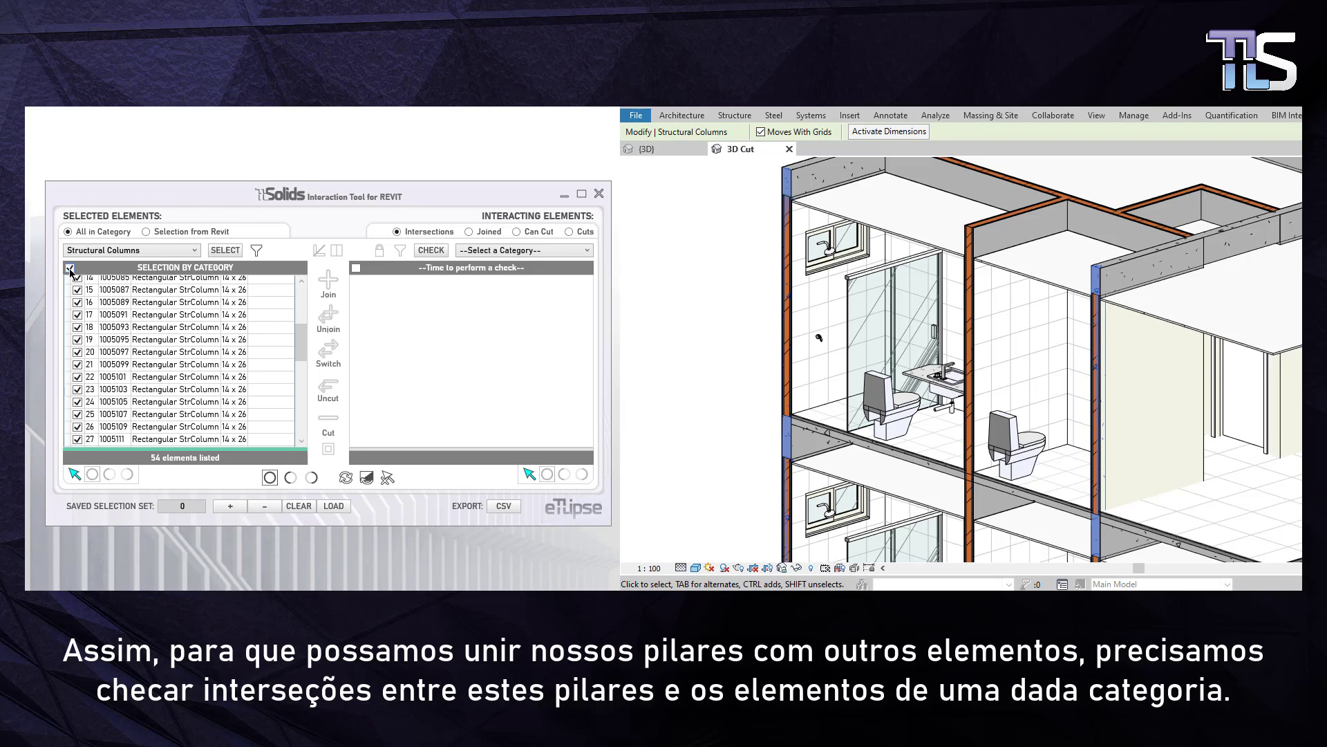
Step: Check the selected structural columns for intersections with the Walls category and view the highlighted elements across the whole building
click(515, 249)
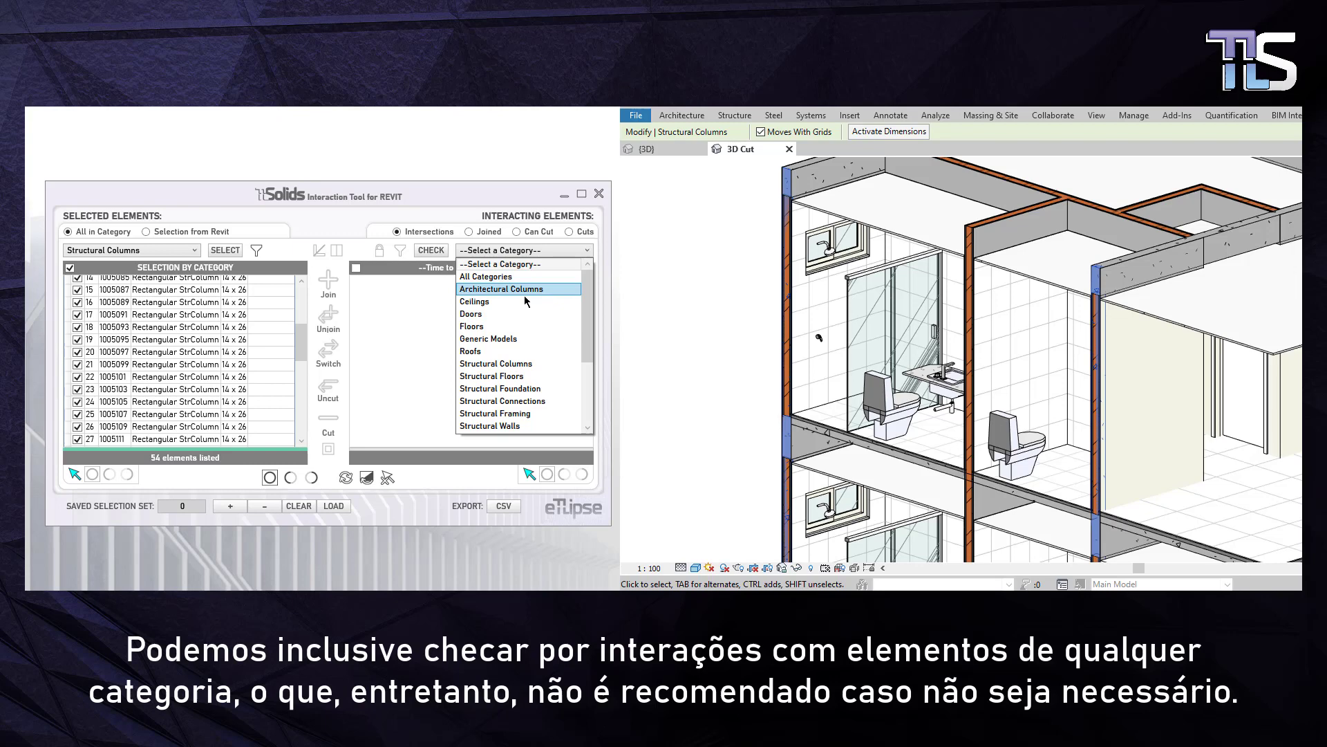
scroll(529, 298, down, 3)
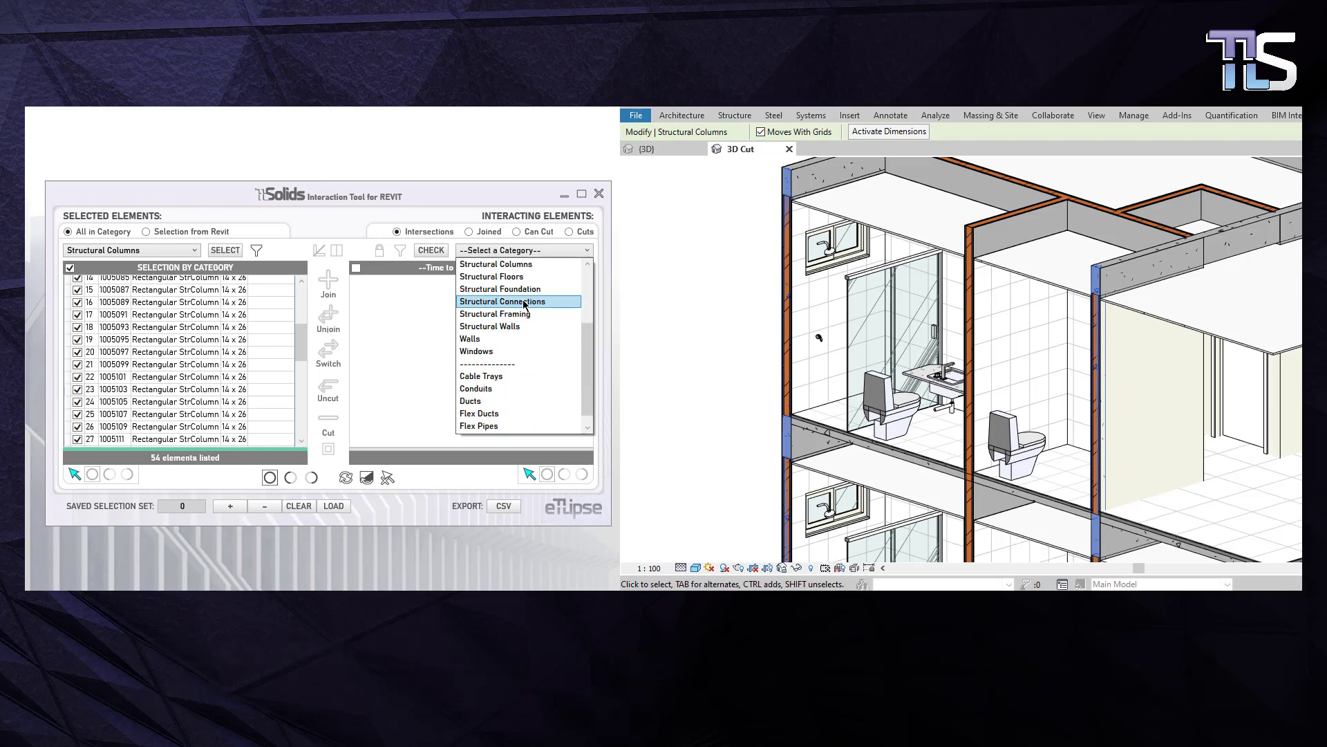
click(509, 338)
click(435, 253)
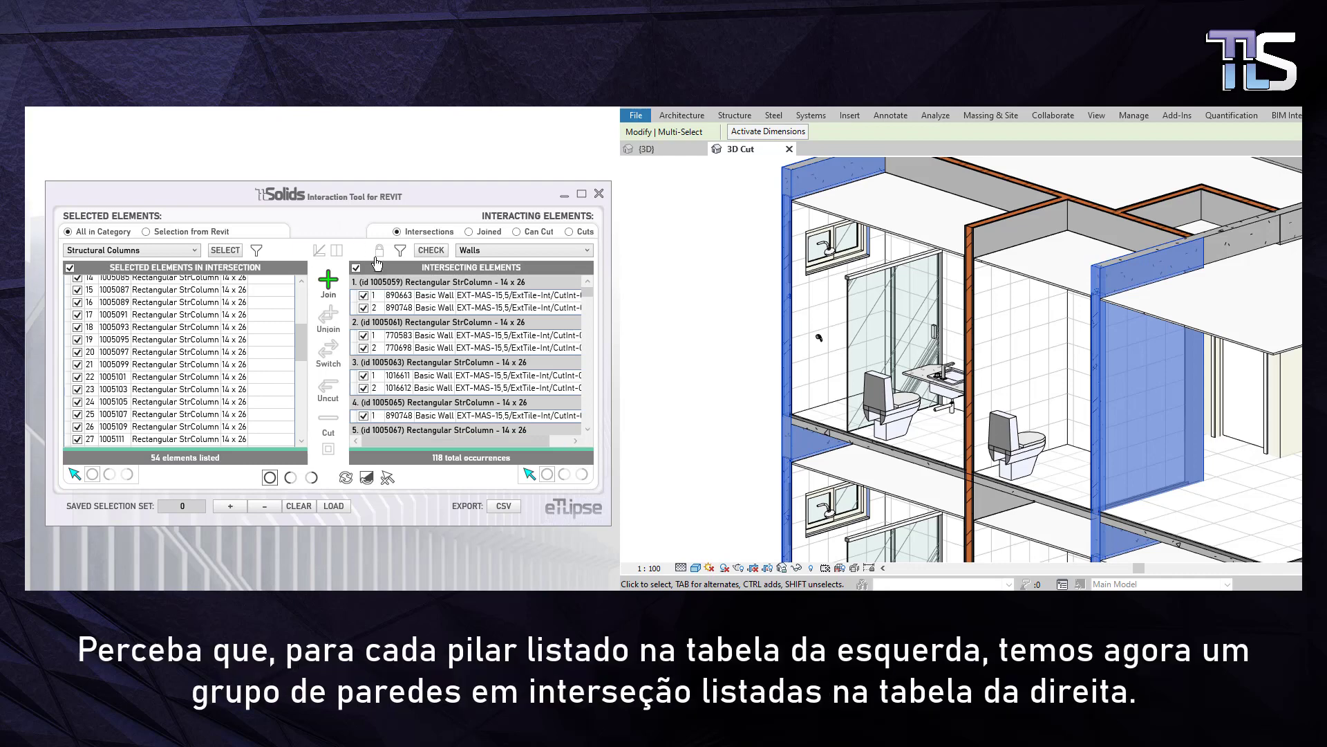
scroll(960, 334, down, 3)
scroll(959, 334, down, 5)
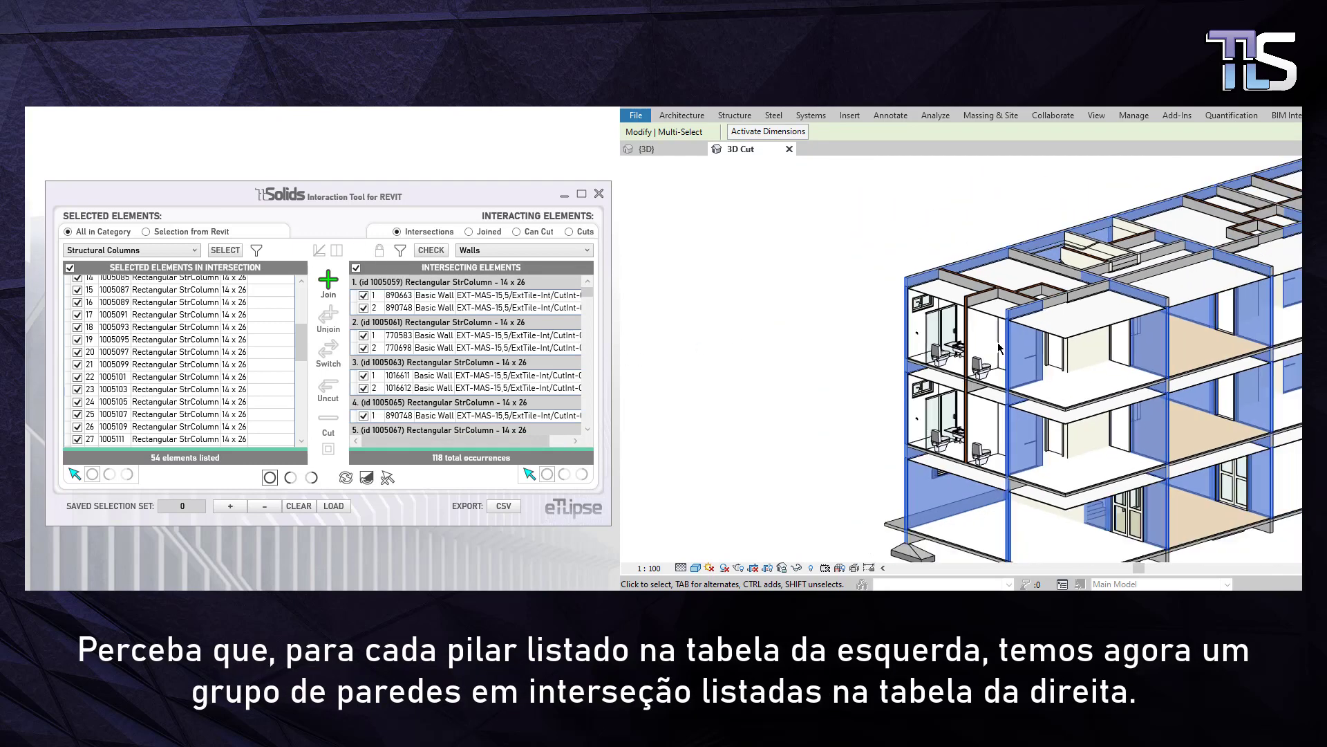
middle_drag(999, 356, 826, 344)
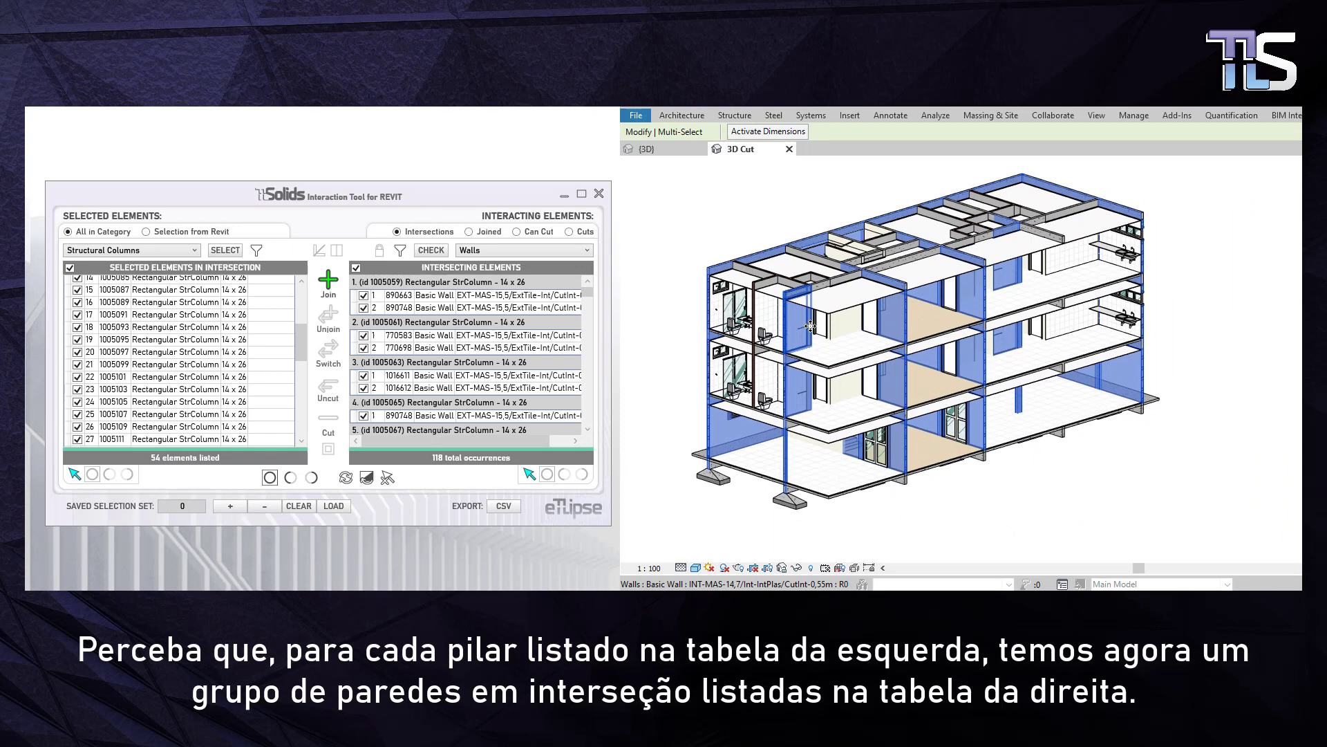
scroll(826, 345, up, 1)
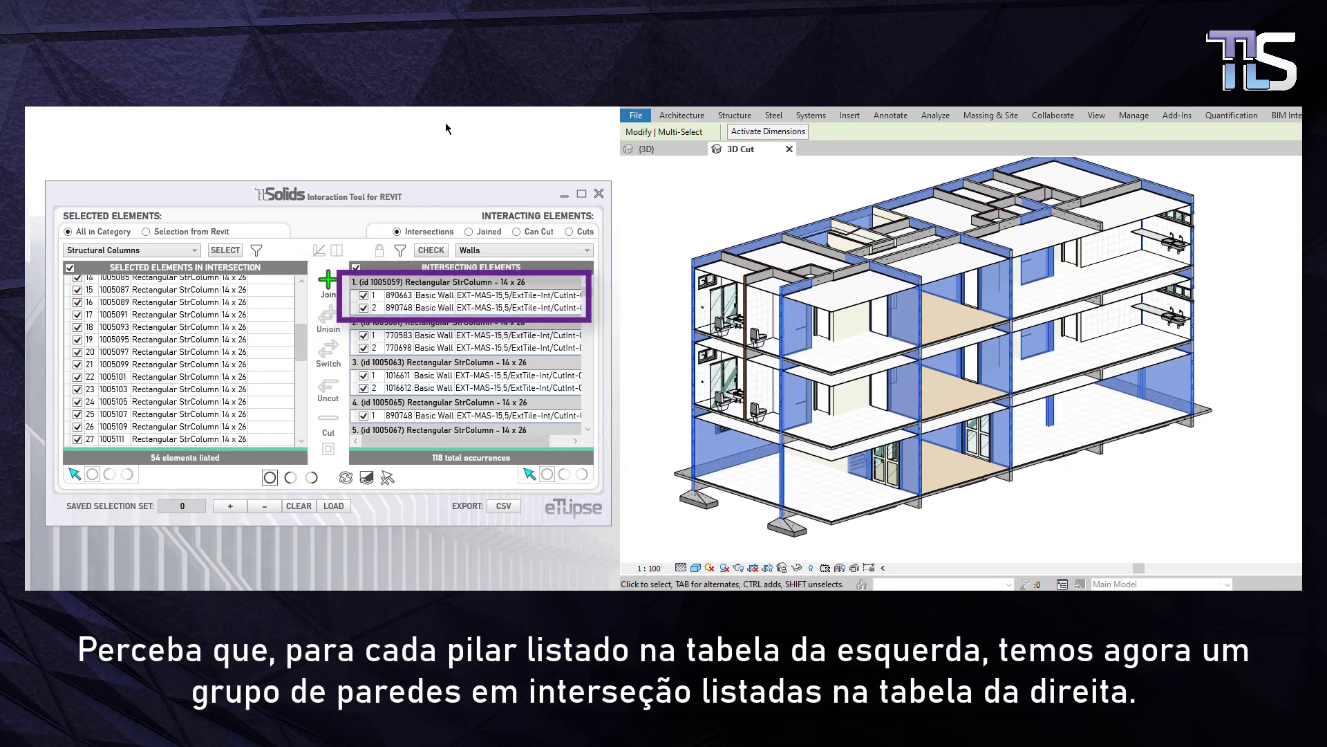
Step: Highlight only the first intersecting walls of columns 16, 24 and 25 in the model, and restore the marking of all listed walls
click(356, 268)
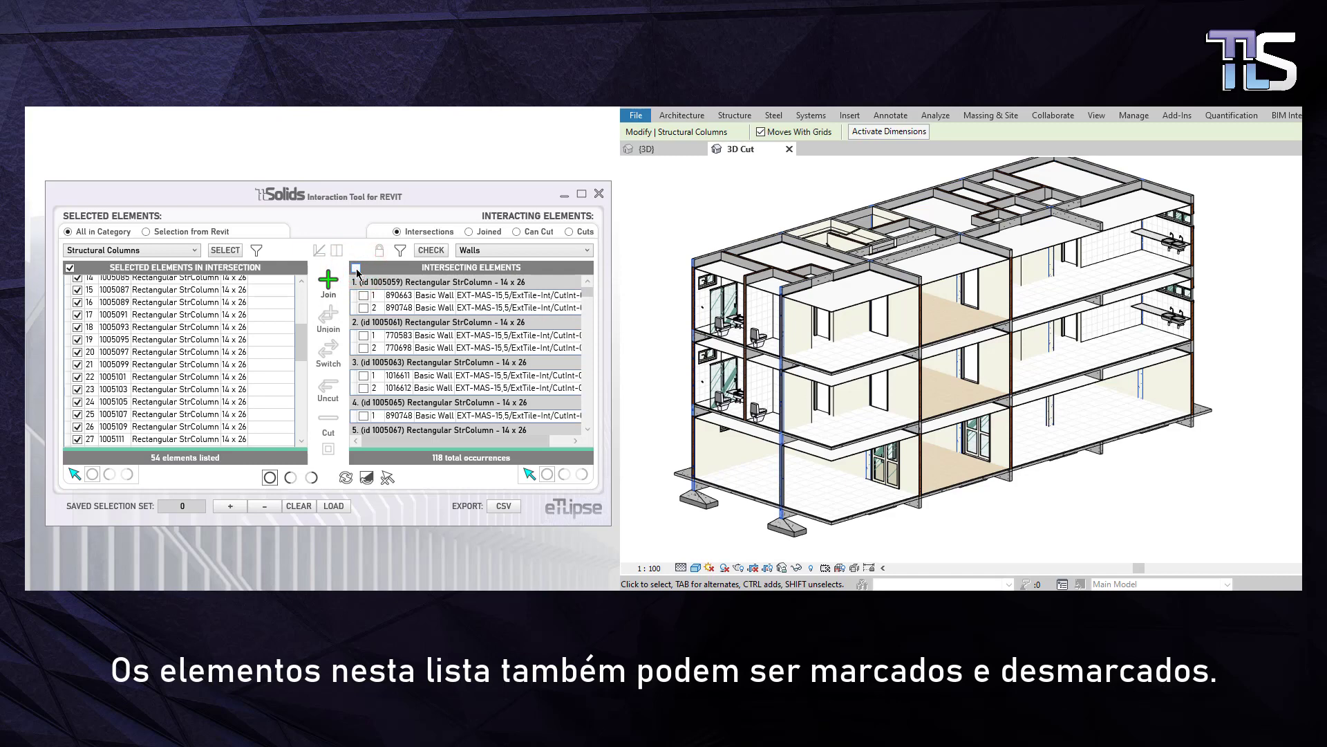
scroll(374, 338, down, 10)
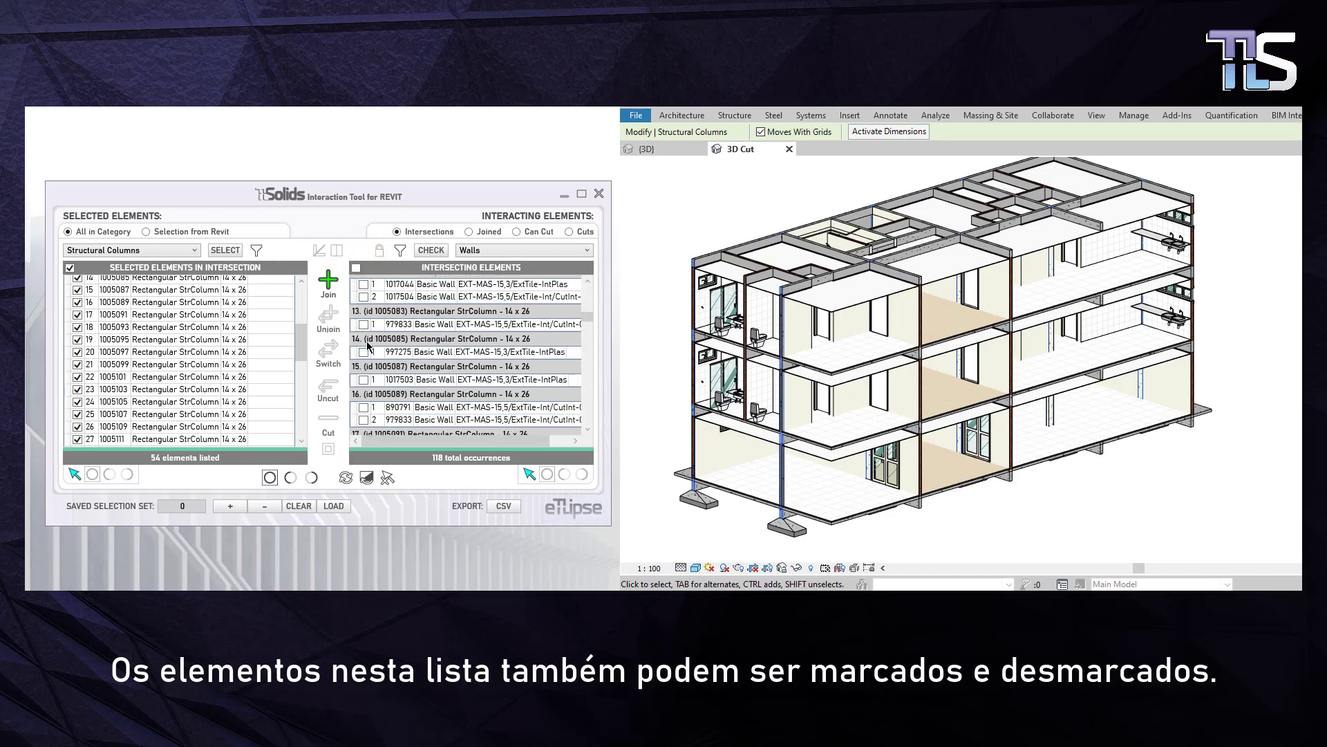
click(363, 407)
scroll(379, 367, down, 8)
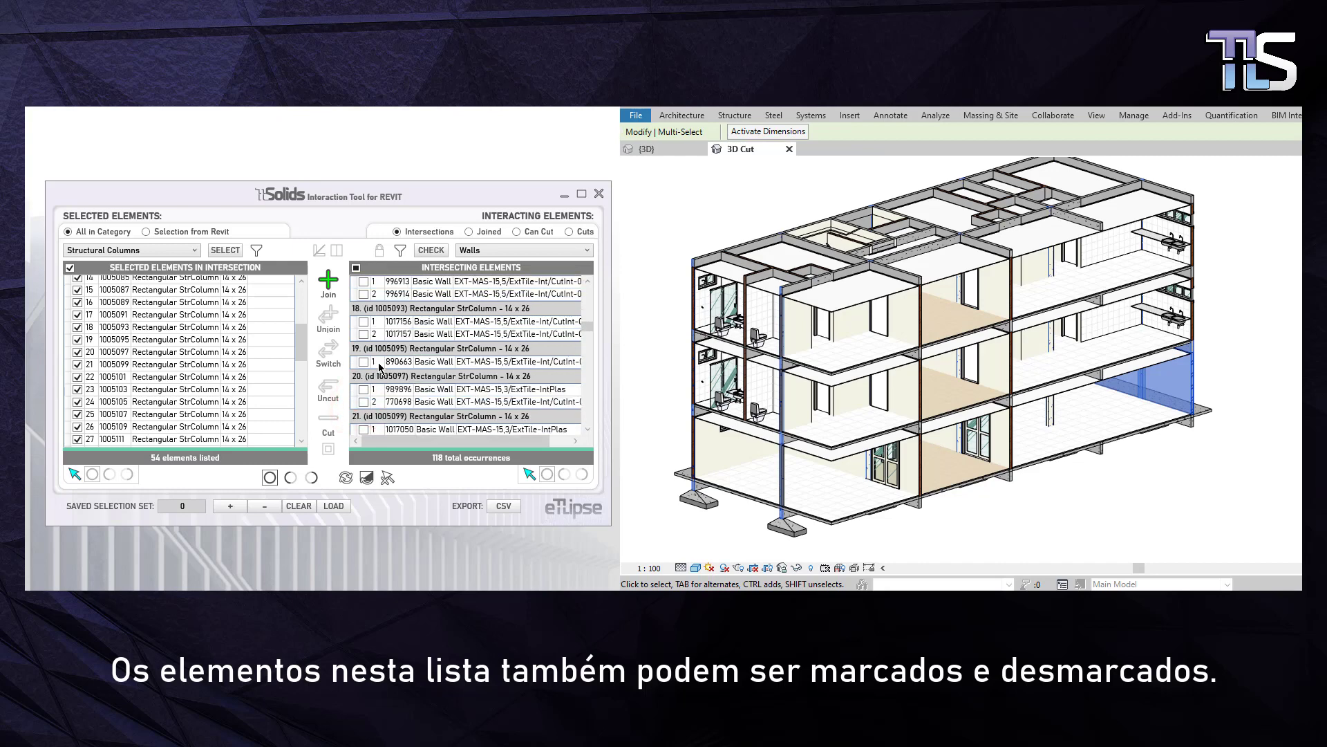
scroll(380, 367, down, 3)
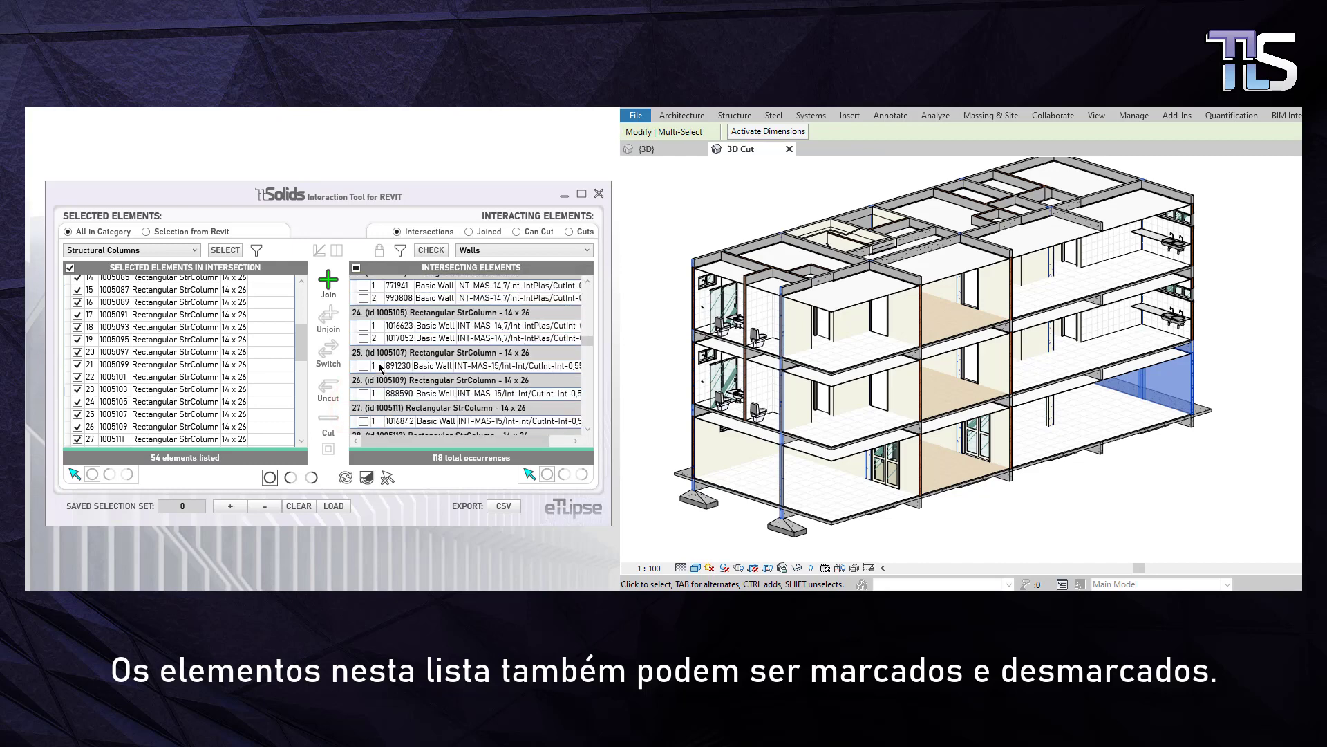
click(364, 326)
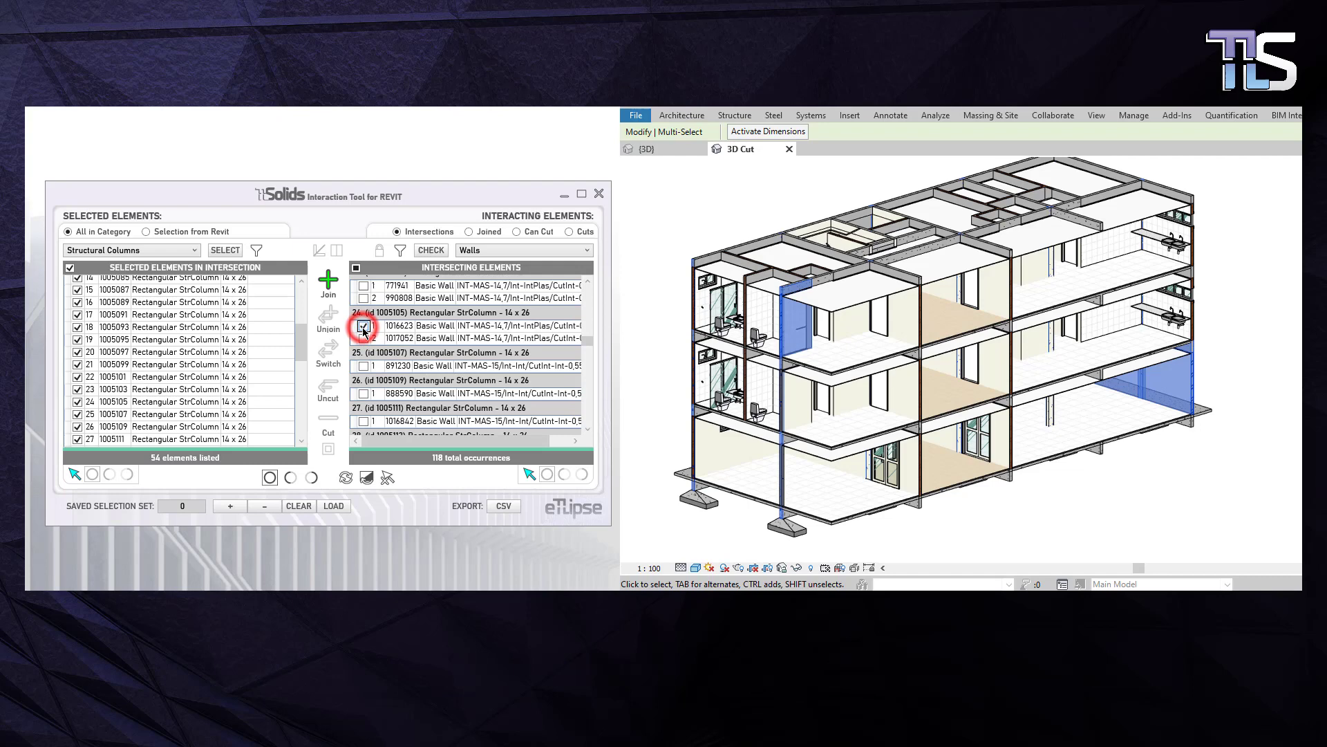
click(364, 366)
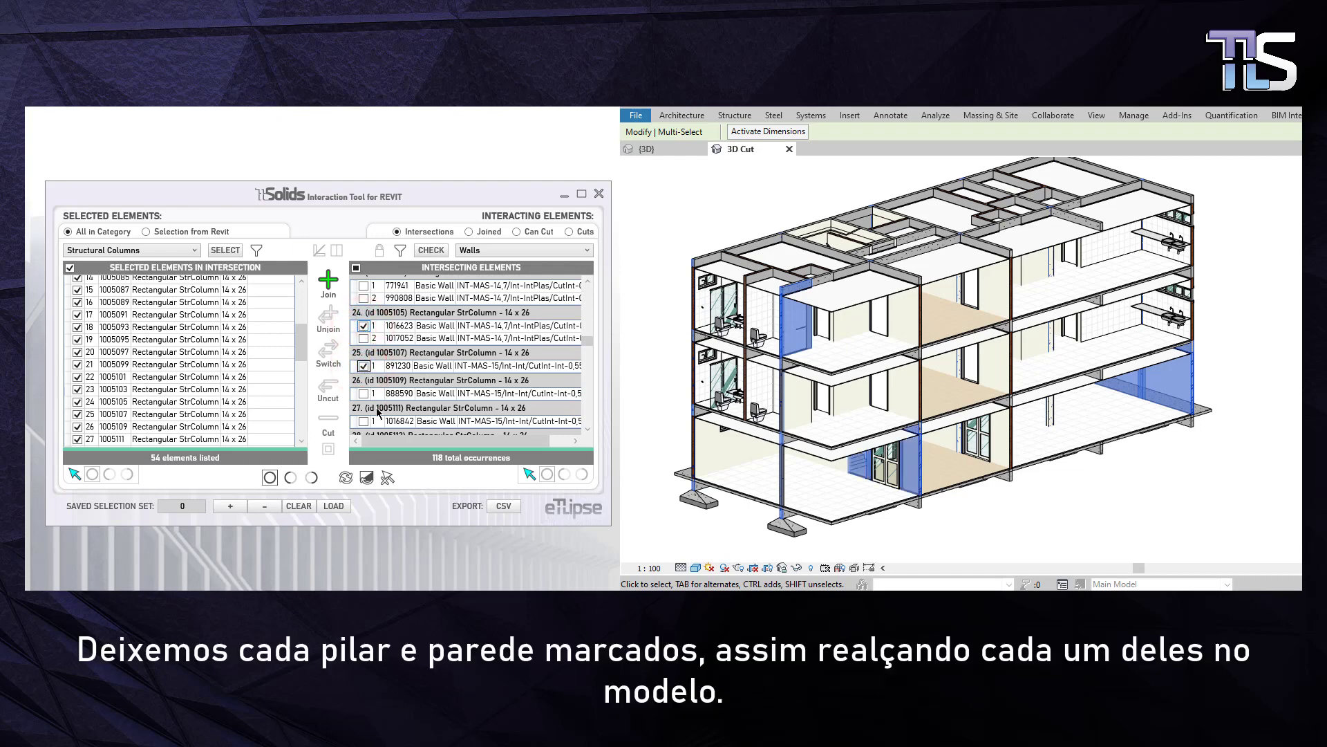
click(356, 268)
click(356, 268)
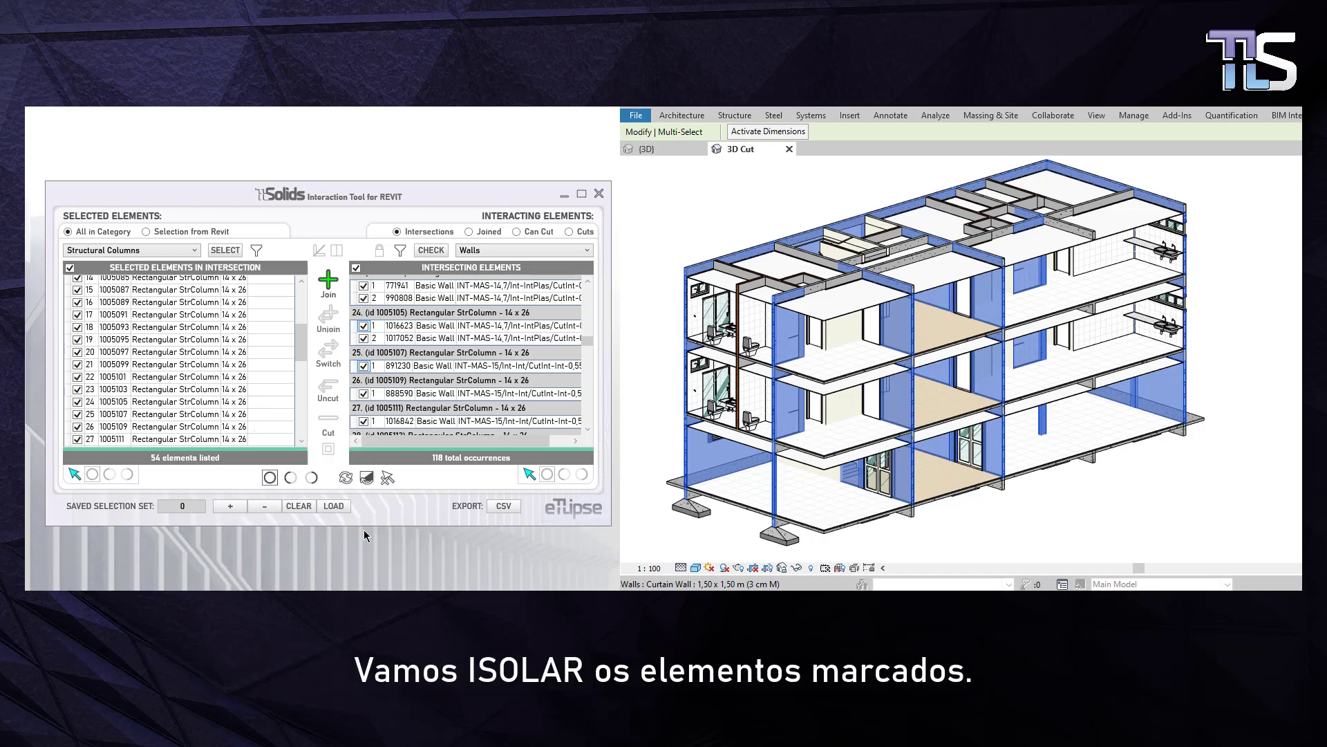
Step: Isolate the marked structural columns and walls in the 3D view, and unmark all elements in both lists
click(269, 478)
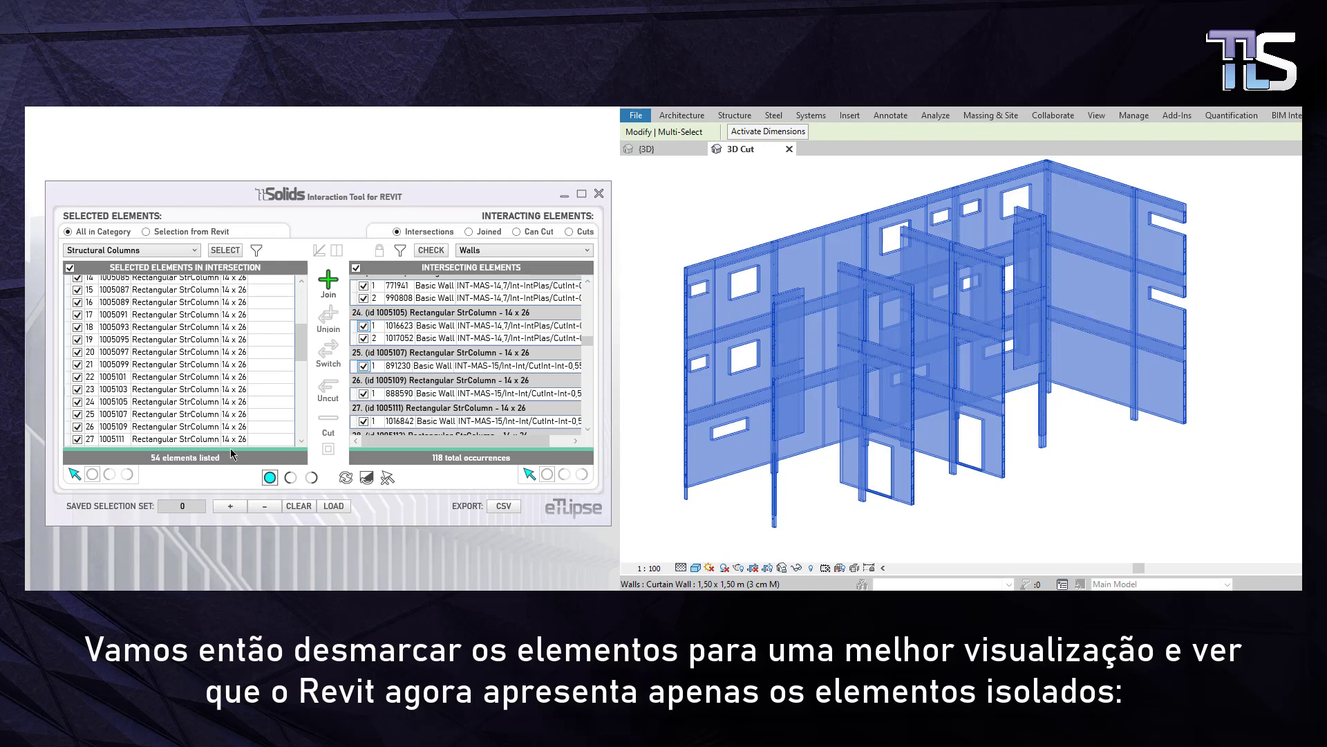
click(71, 269)
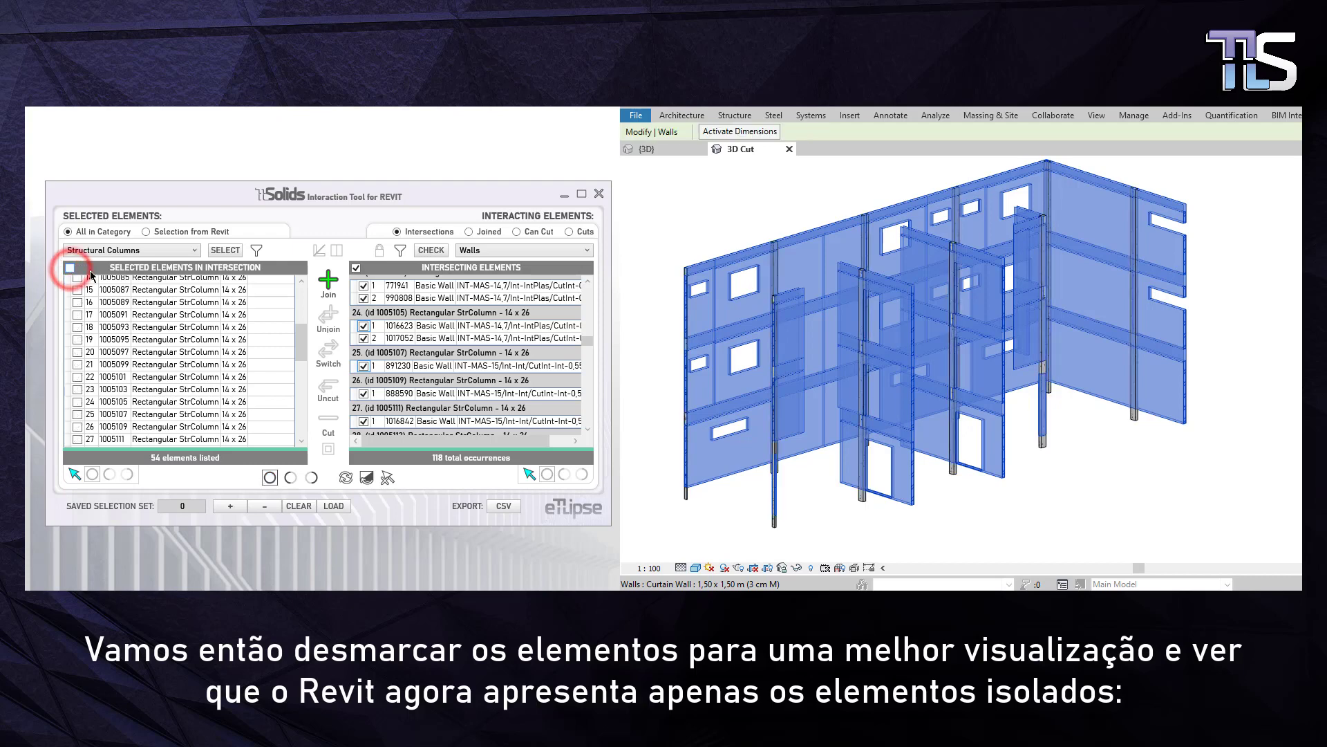
click(355, 268)
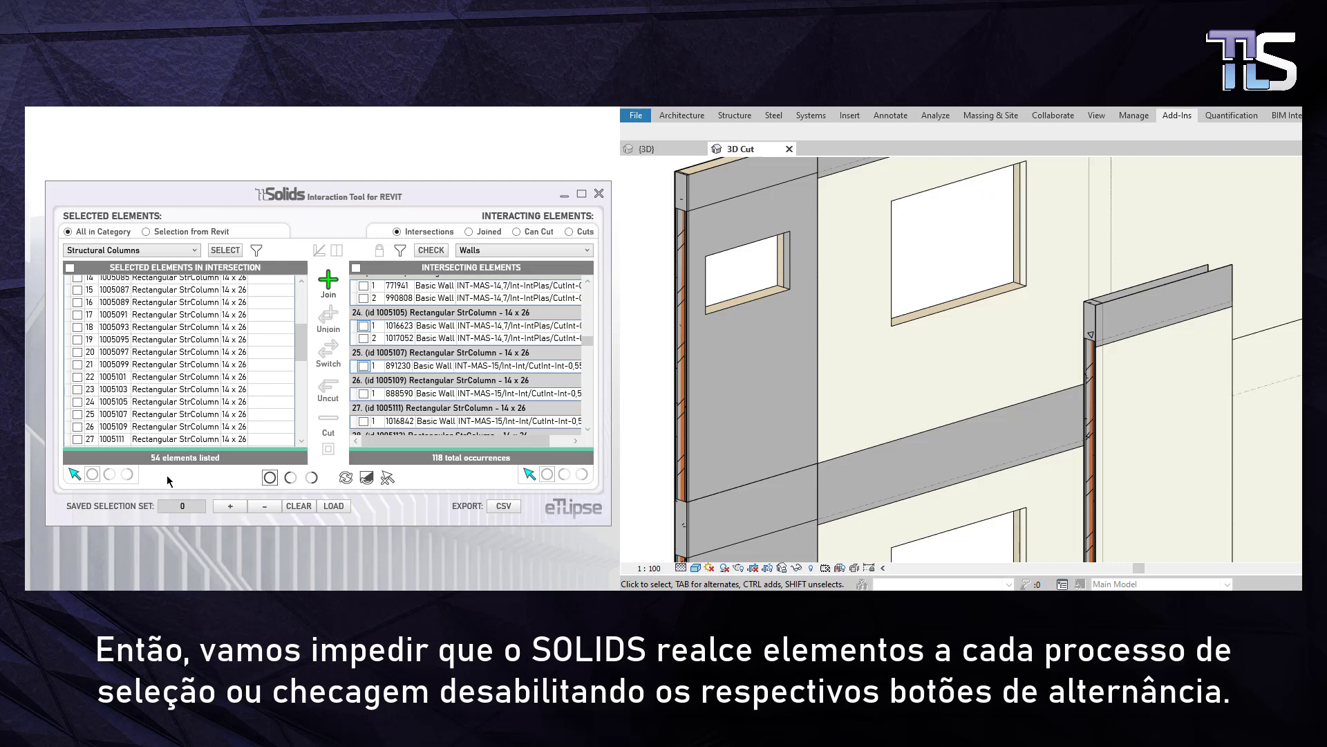
Step: Turn off automatic element highlighting for both lists and join the structural columns with all their intersecting walls
click(75, 475)
click(530, 474)
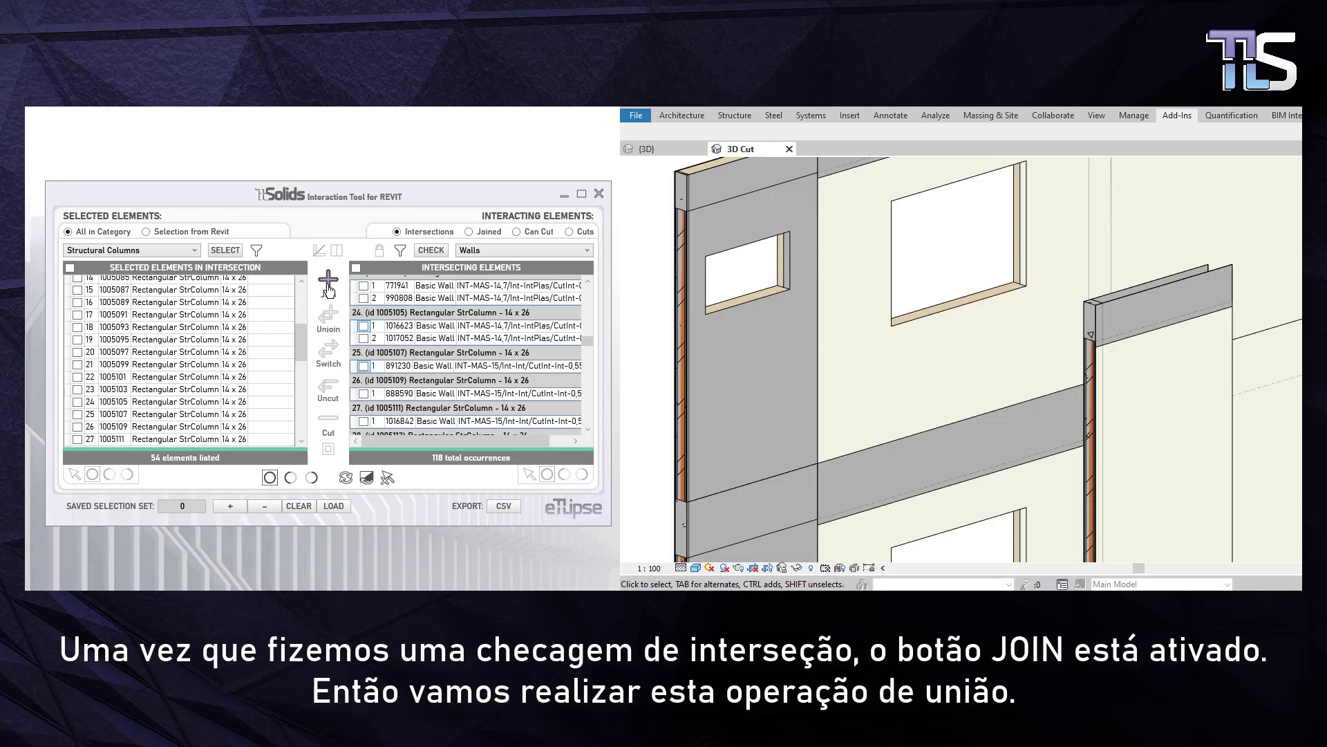
click(328, 285)
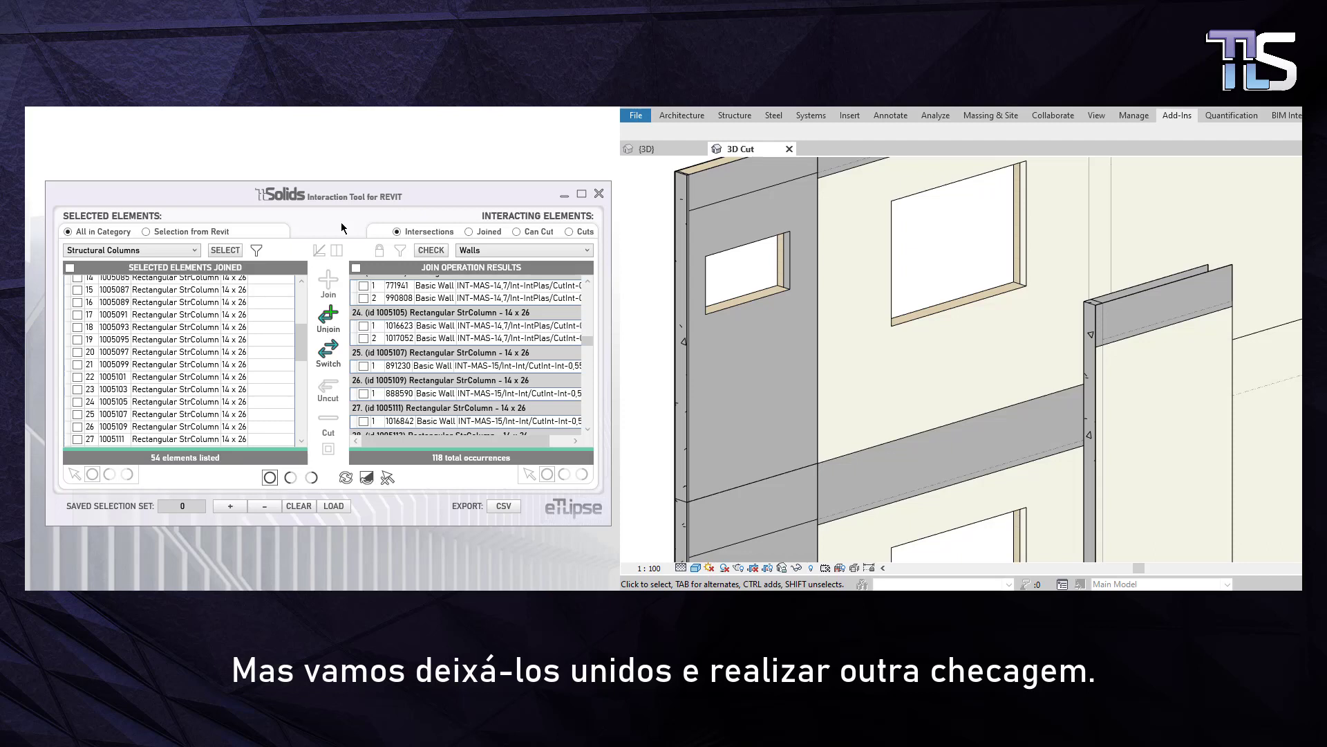
Step: List the structural columns again and check them for intersections with the Floors category, with unhiding of the interacting elements enabled
click(227, 253)
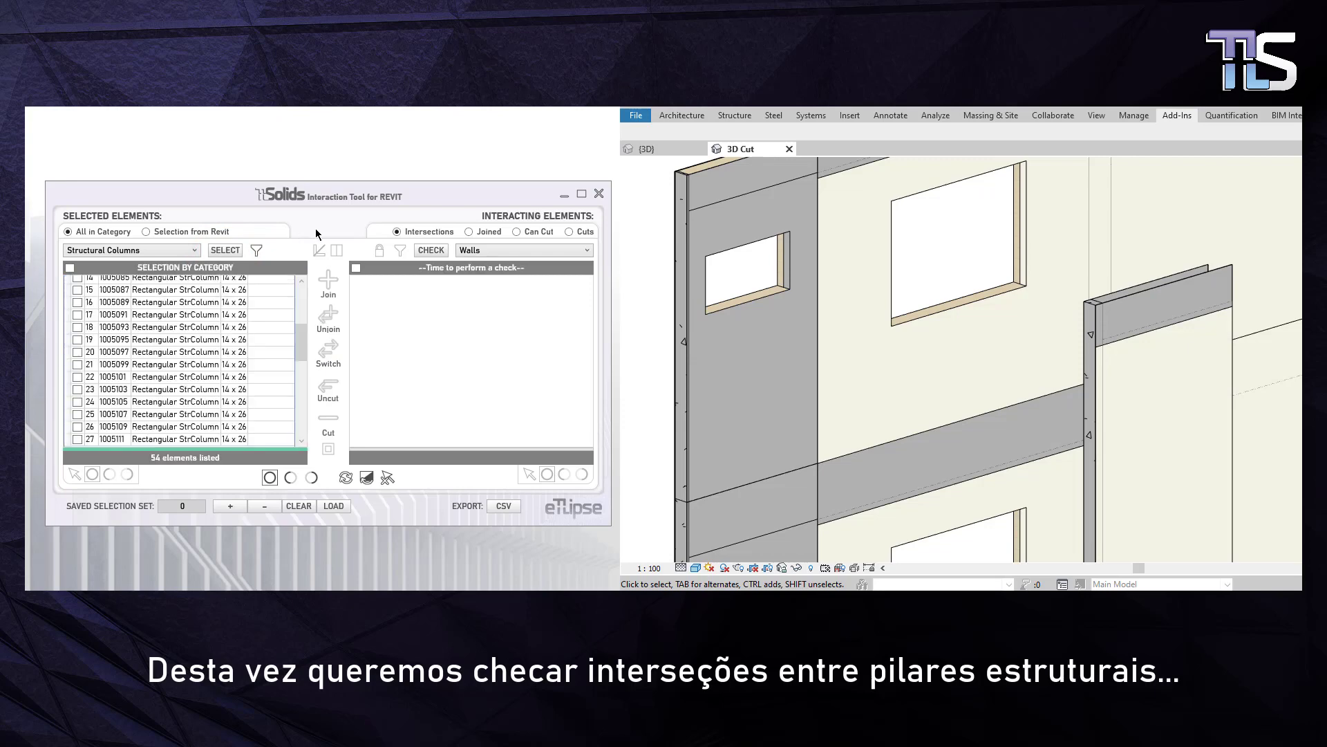
click(494, 248)
scroll(493, 305, up, 2)
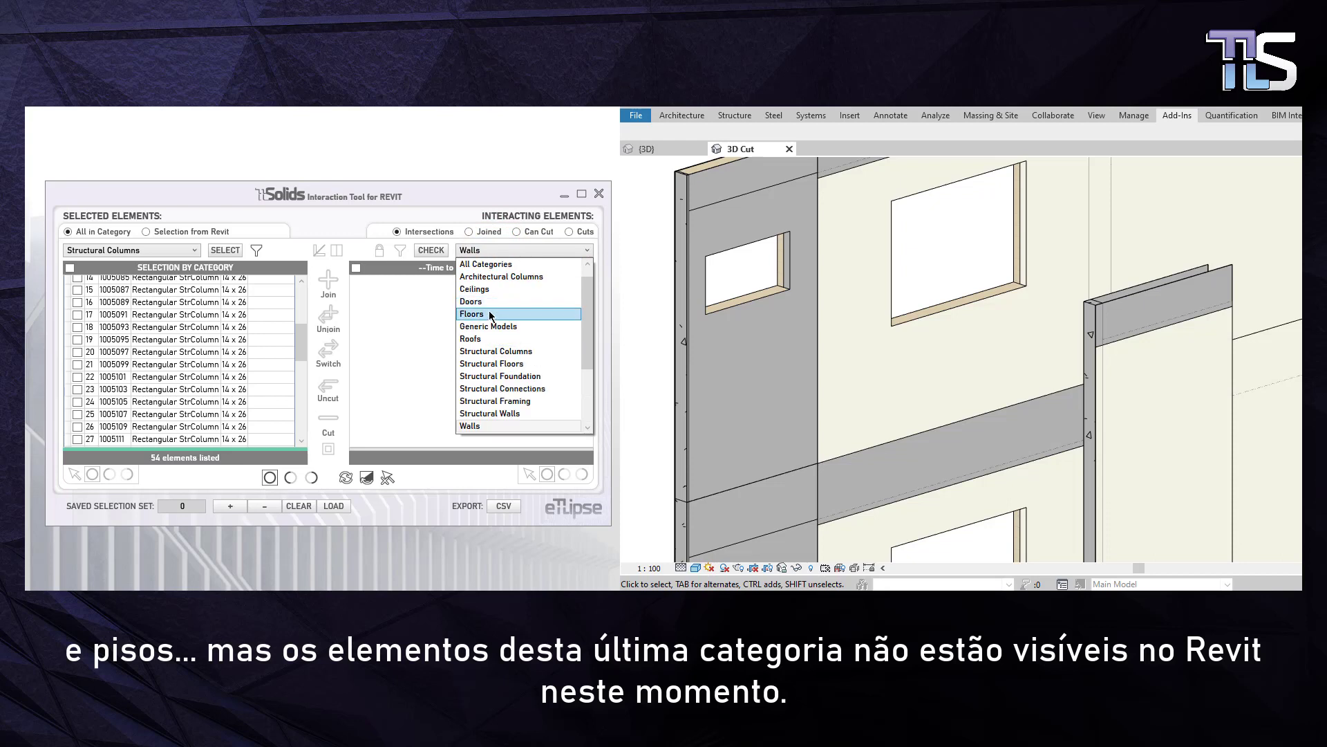
click(490, 312)
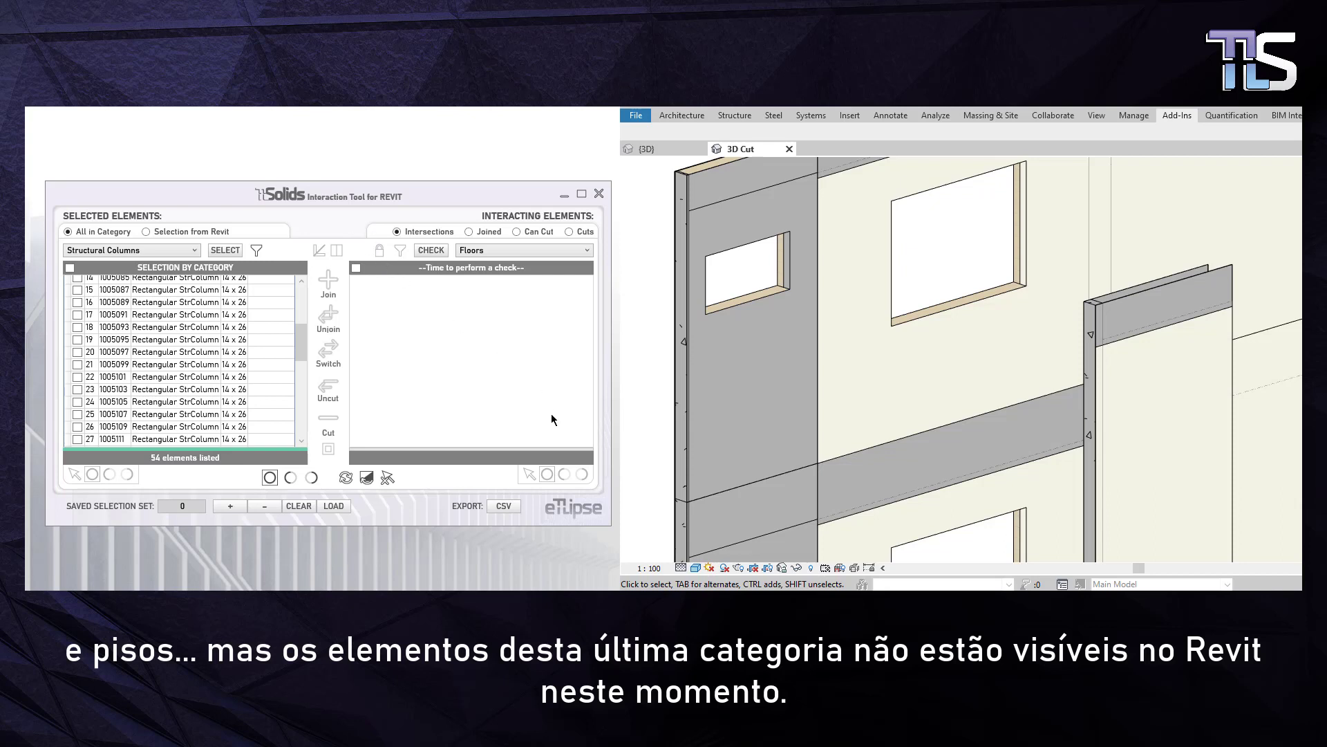
click(582, 476)
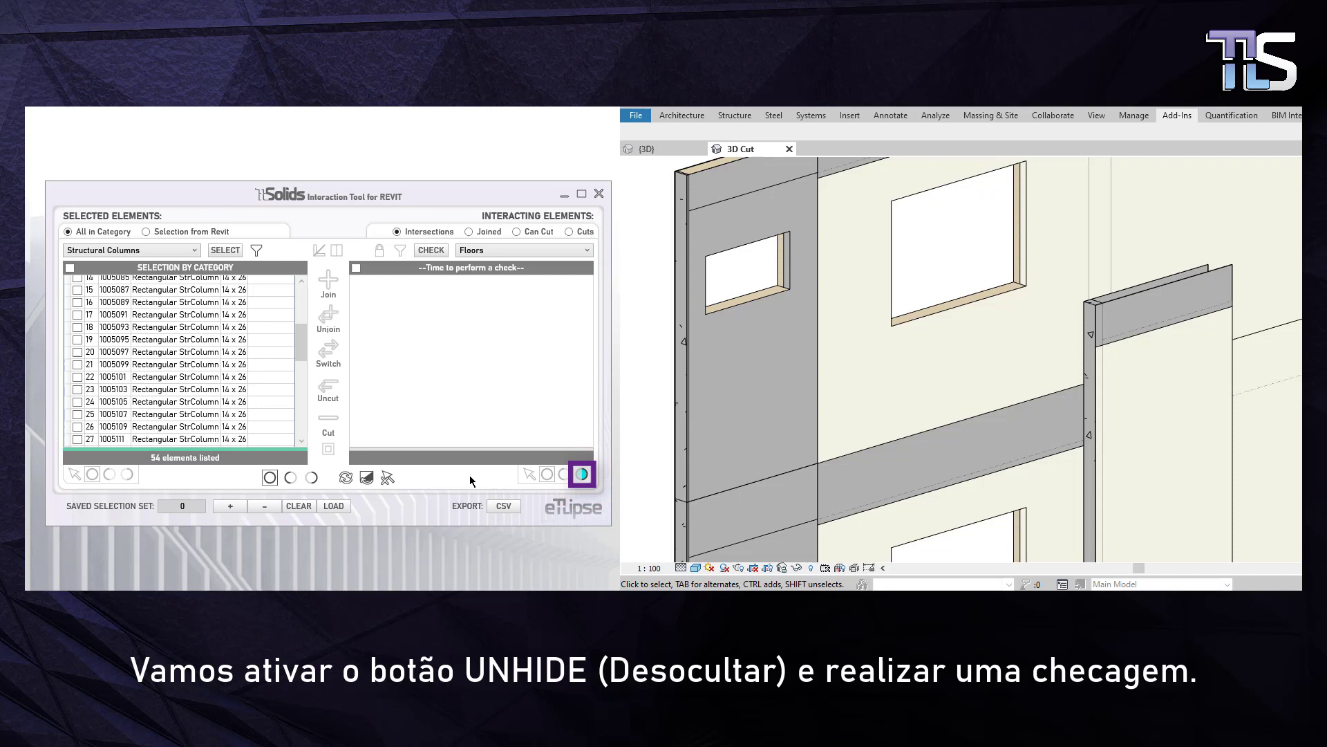
click(429, 250)
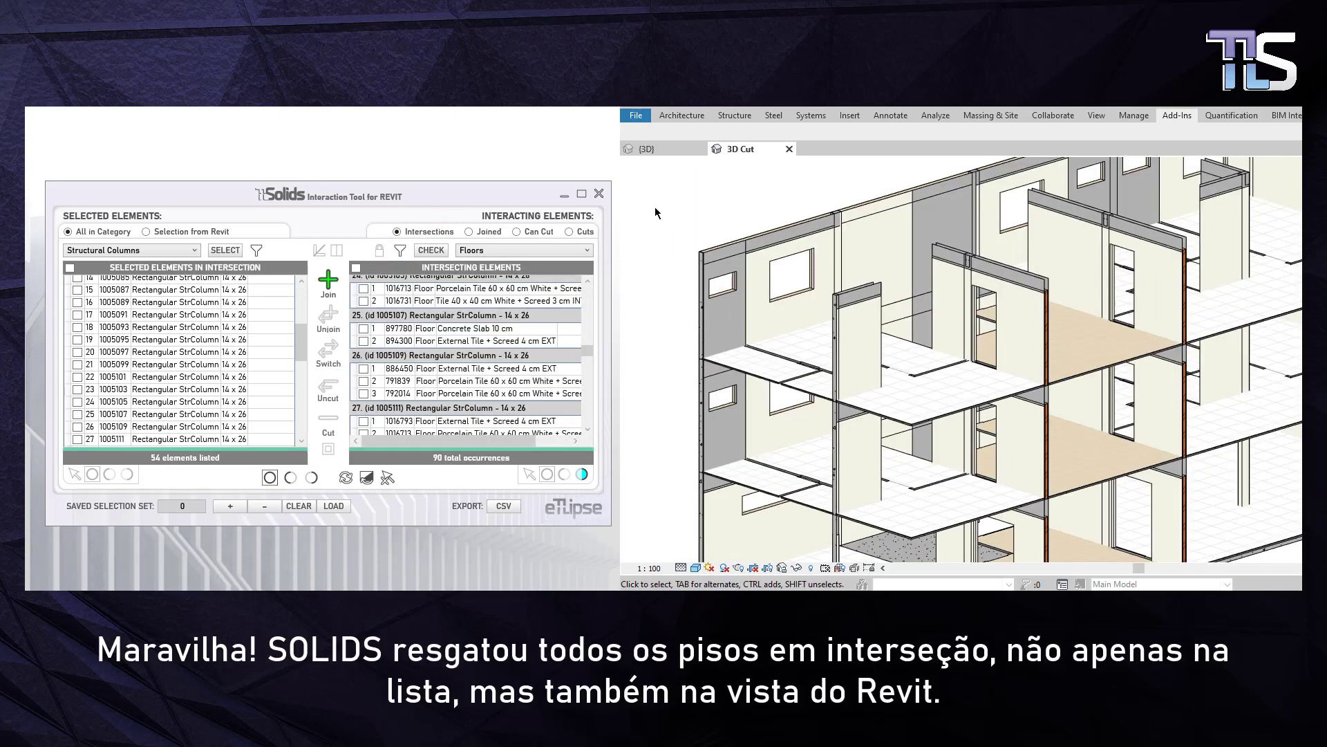
Step: Join the structural columns with all the intersecting floors and switch the join order between them
scroll(662, 216, down, 4)
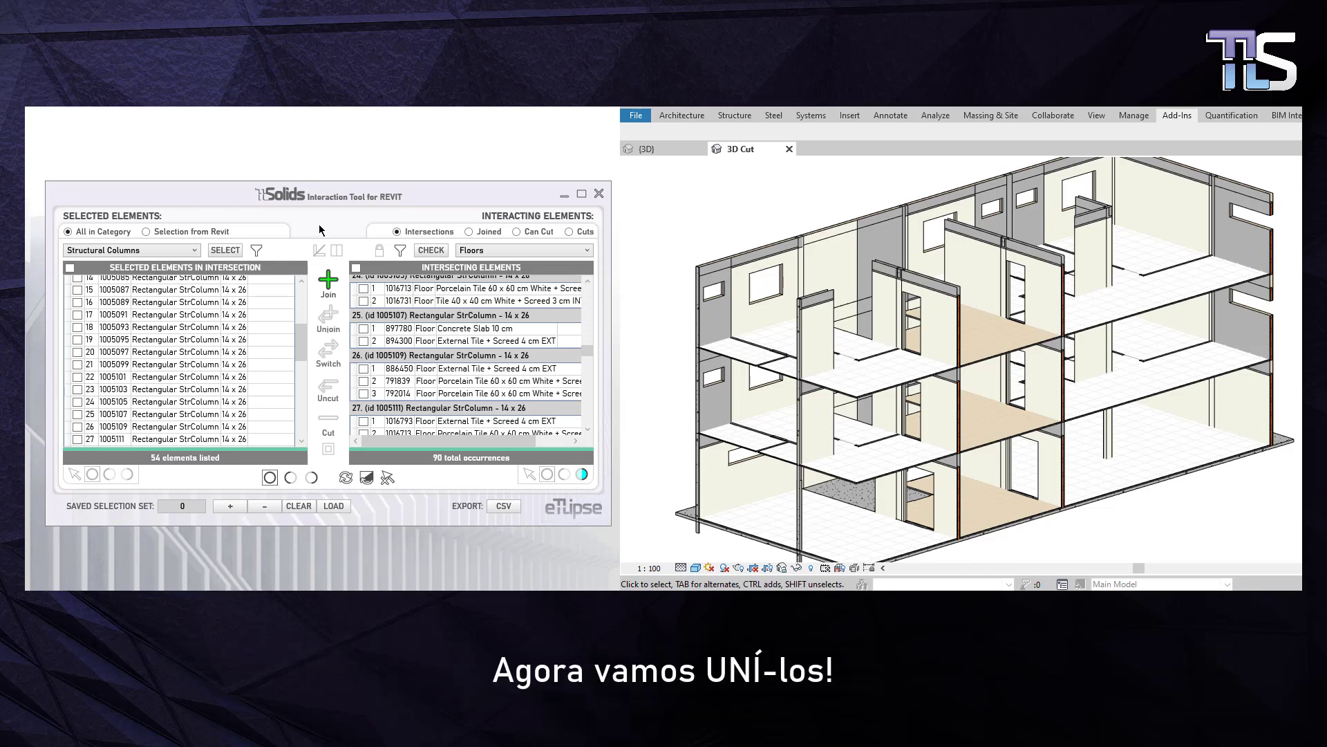
click(328, 282)
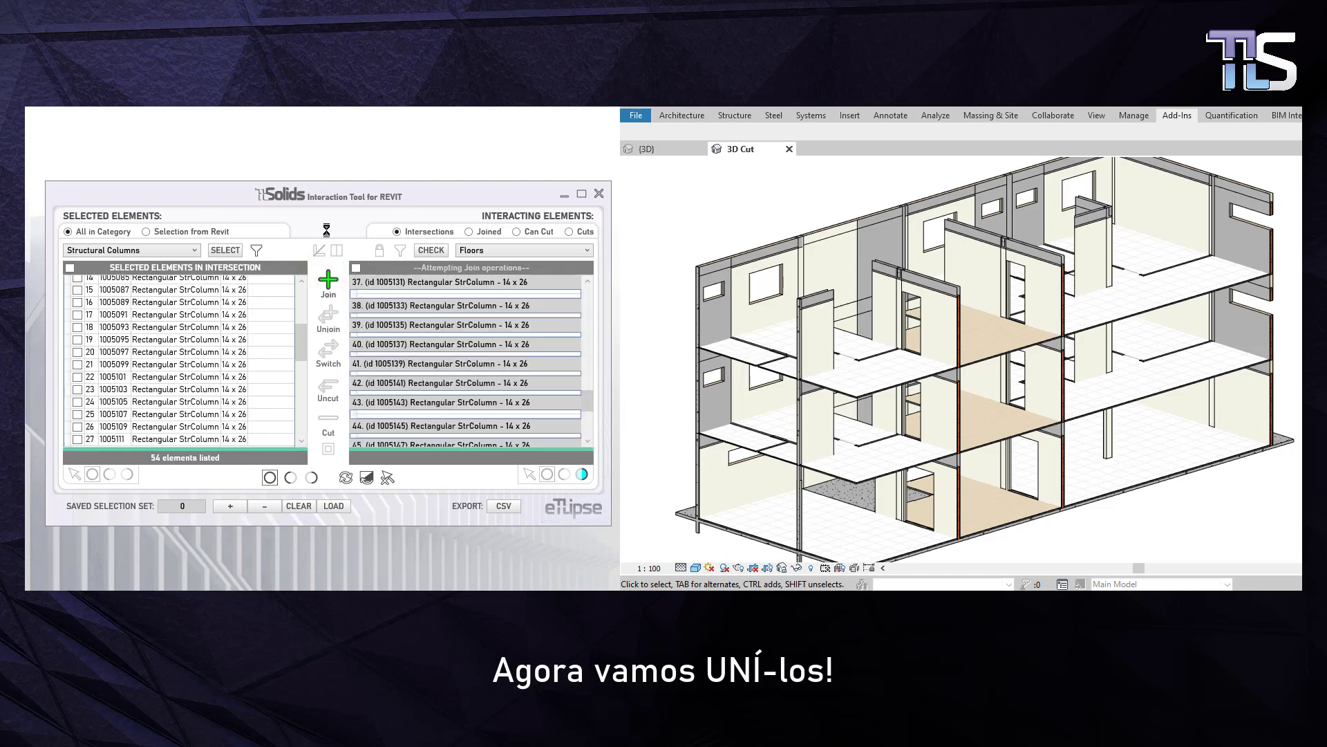
scroll(797, 388, up, 5)
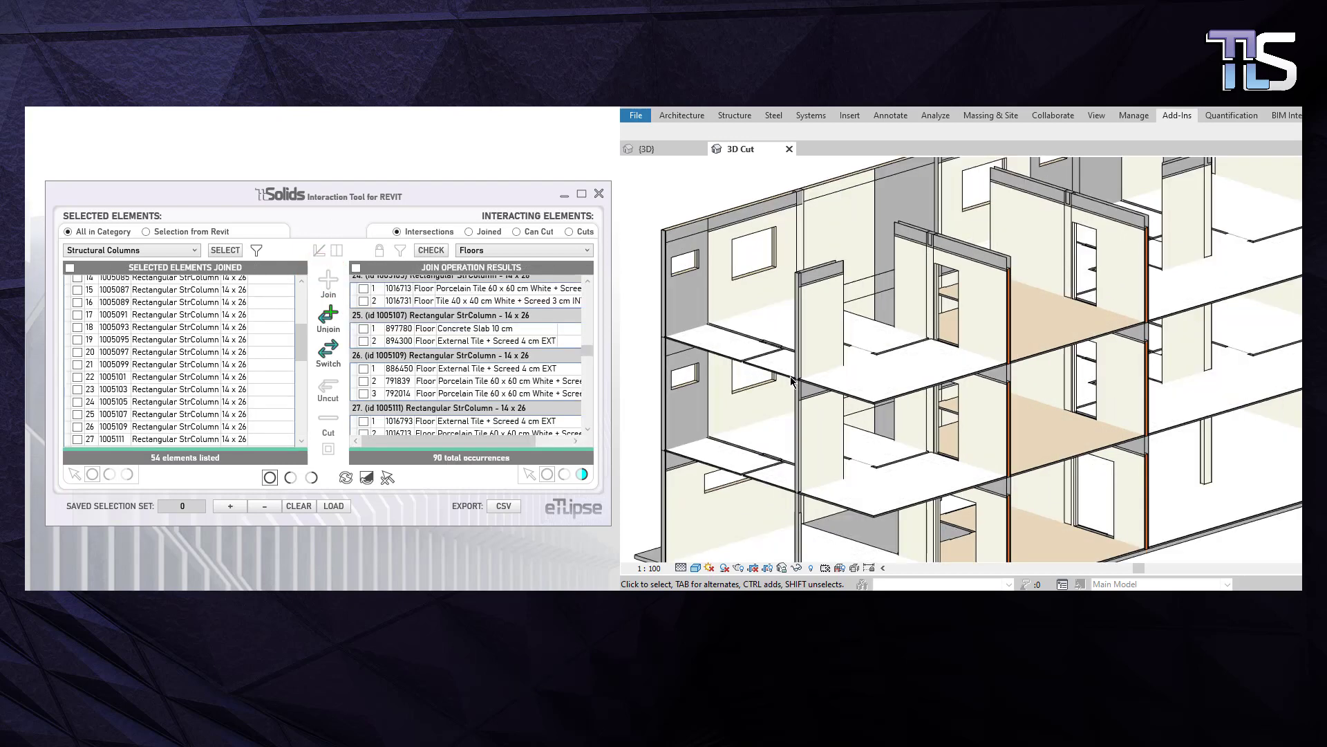
scroll(800, 387, up, 5)
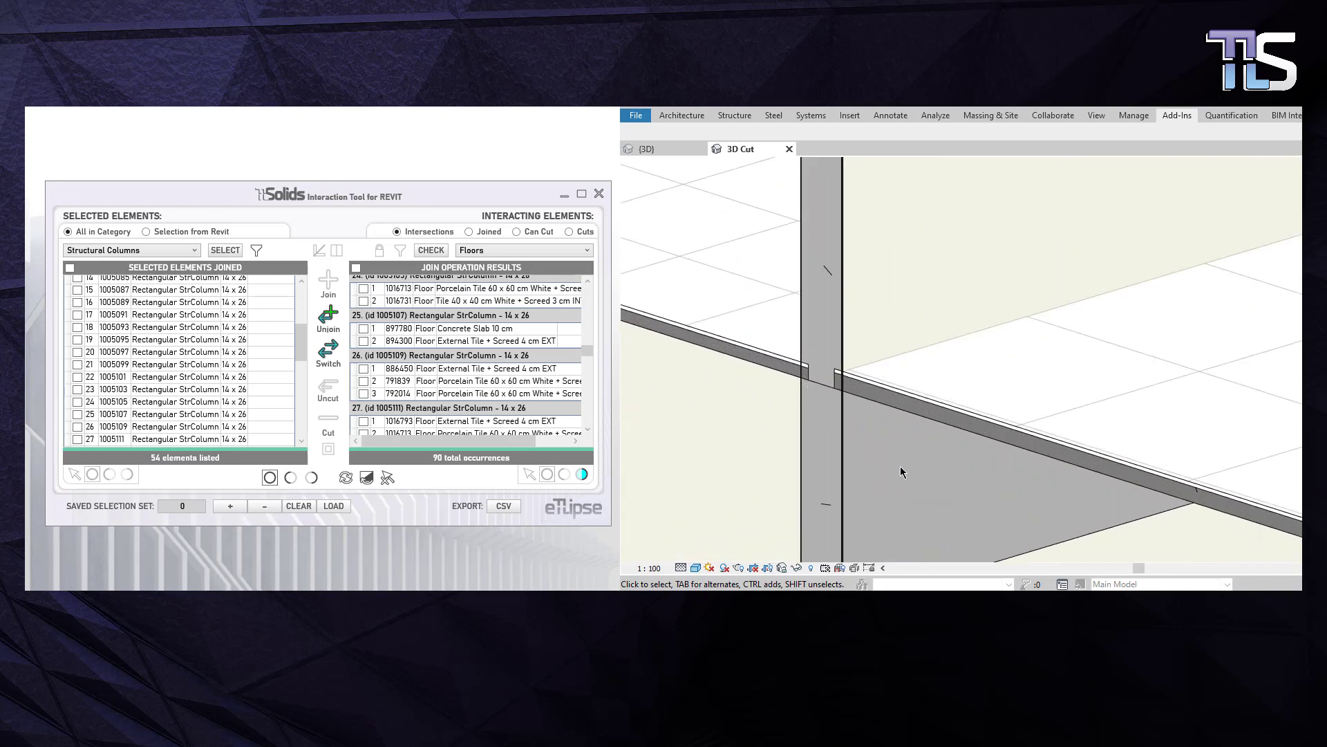
middle_drag(874, 483, 901, 500)
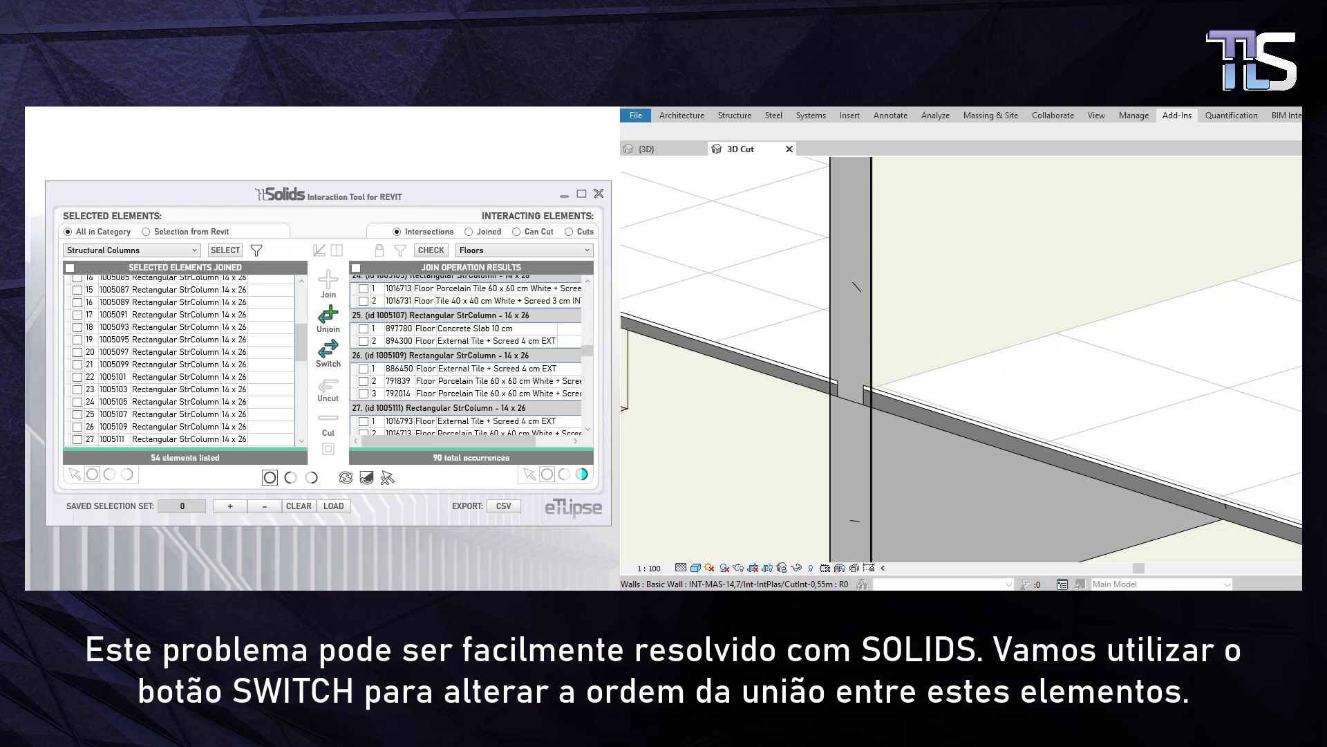
click(329, 354)
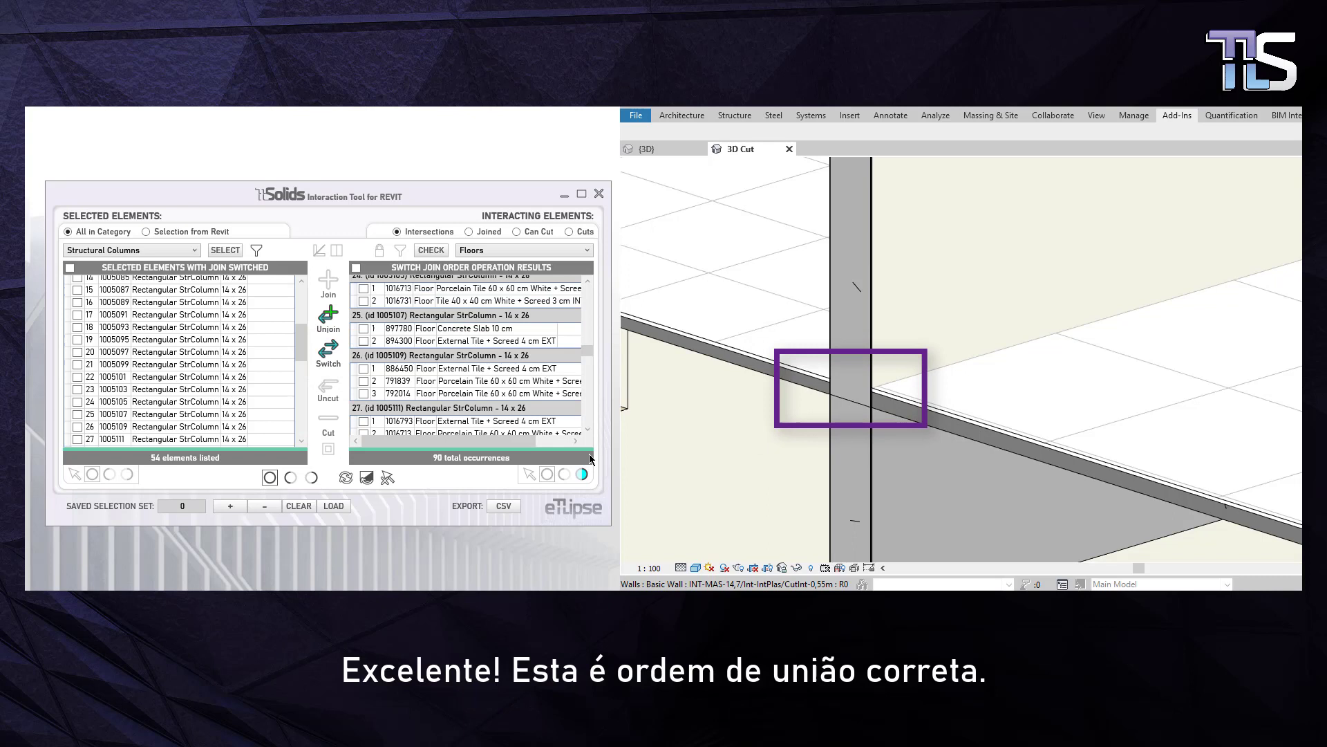
Step: Reset the 3D cut view to undo all hiding and isolation of elements
middle_drag(864, 359, 1162, 387)
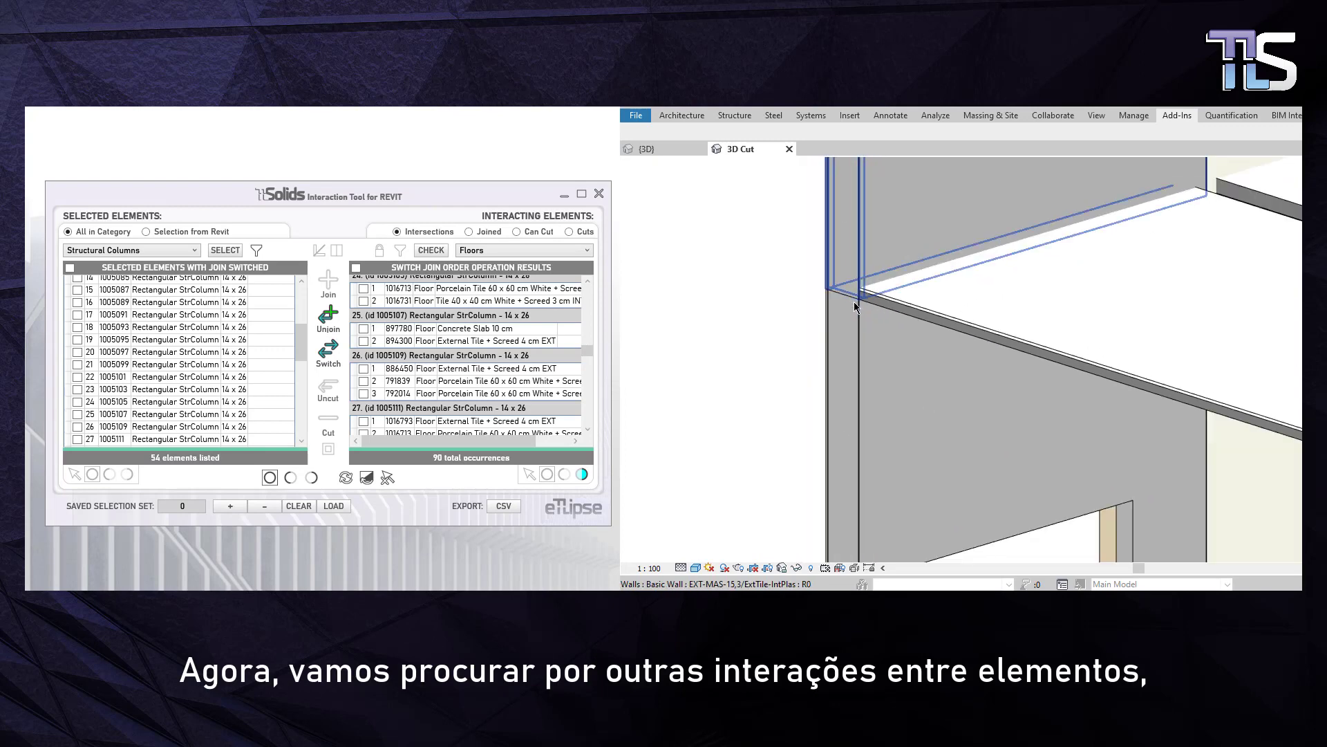
scroll(856, 307, down, 5)
middle_drag(1035, 357, 856, 328)
scroll(856, 328, down, 3)
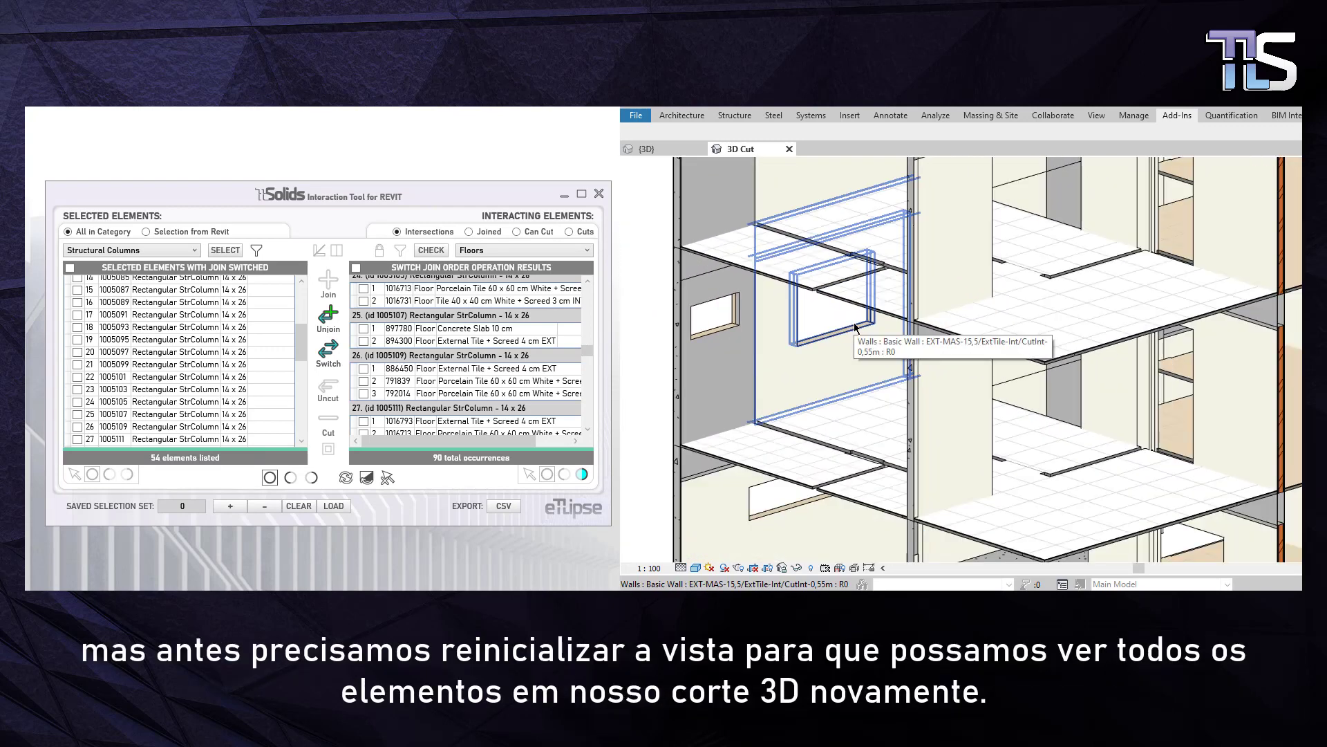
scroll(856, 328, down, 4)
scroll(813, 410, down, 2)
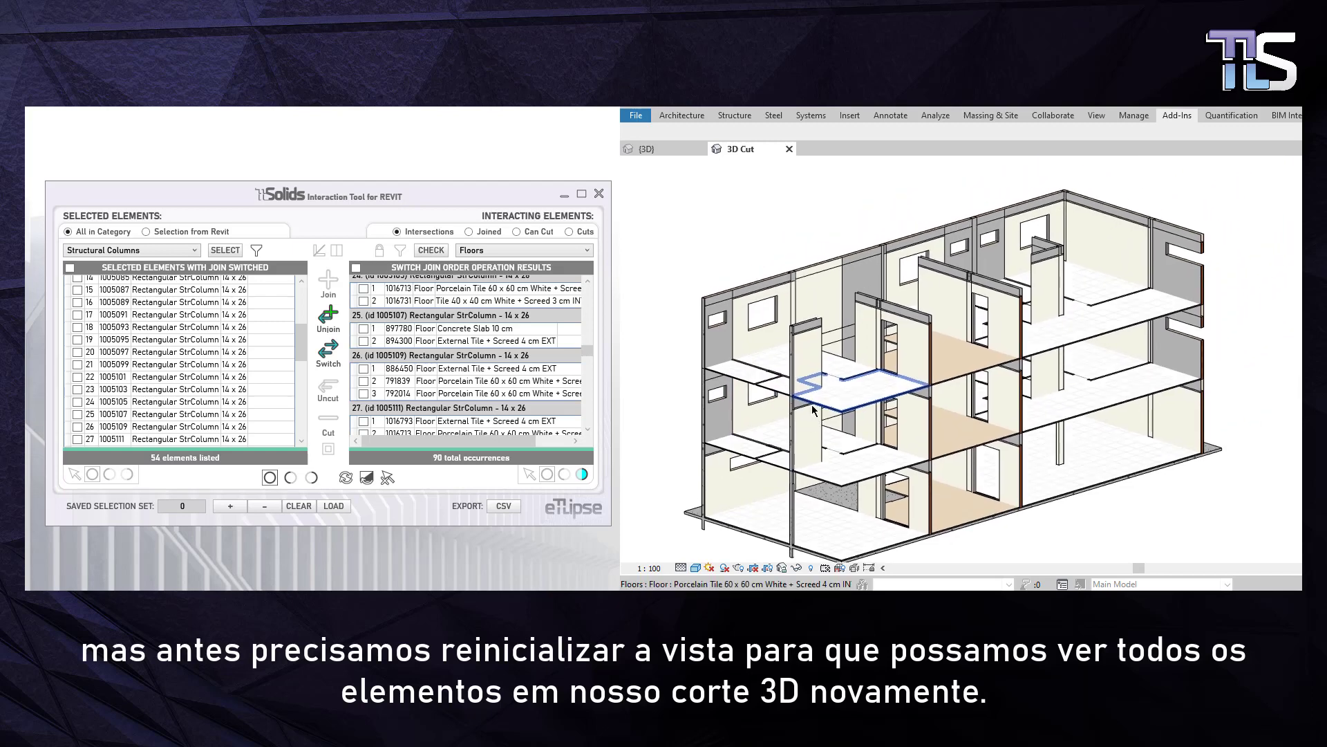
middle_drag(813, 409, 778, 385)
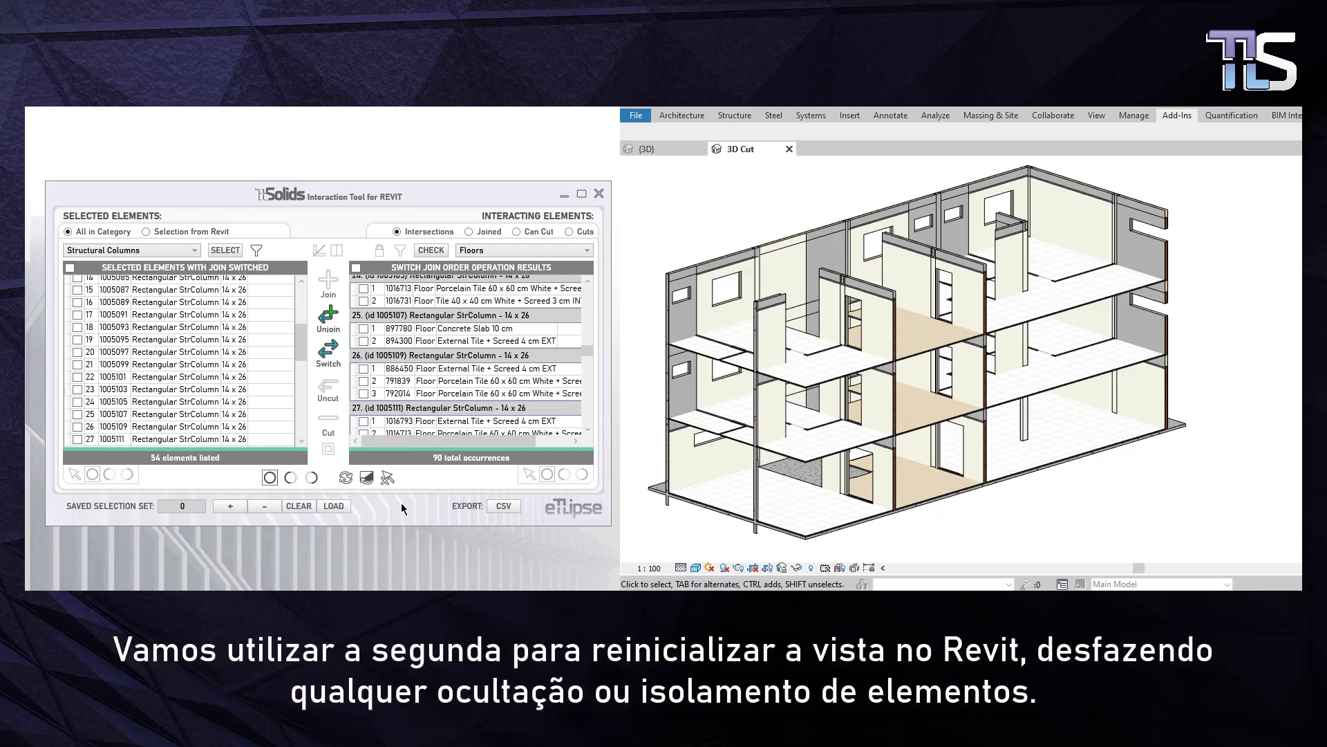
click(368, 480)
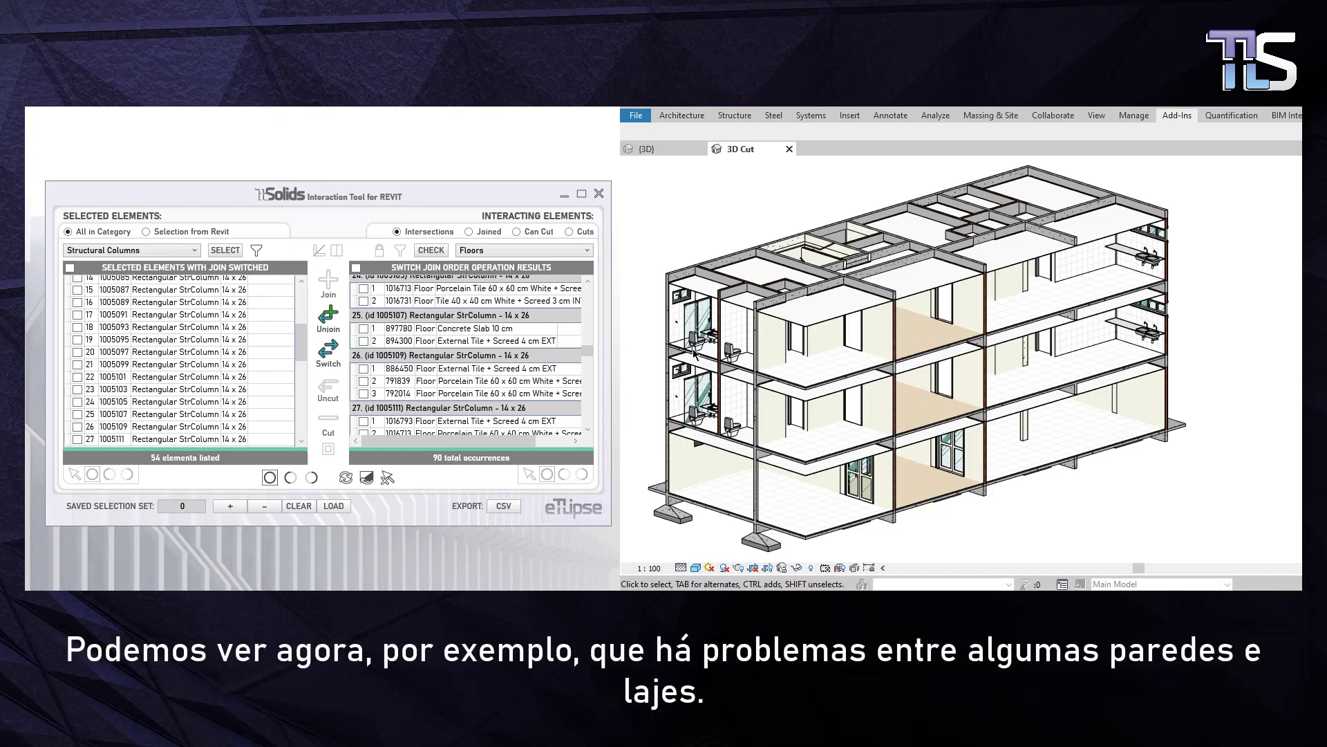
Step: Inspect a wall and slab intersection up close, and list all elements of the Structural Floors category as the selected elements
scroll(694, 353, up, 10)
middle_drag(736, 380, 862, 350)
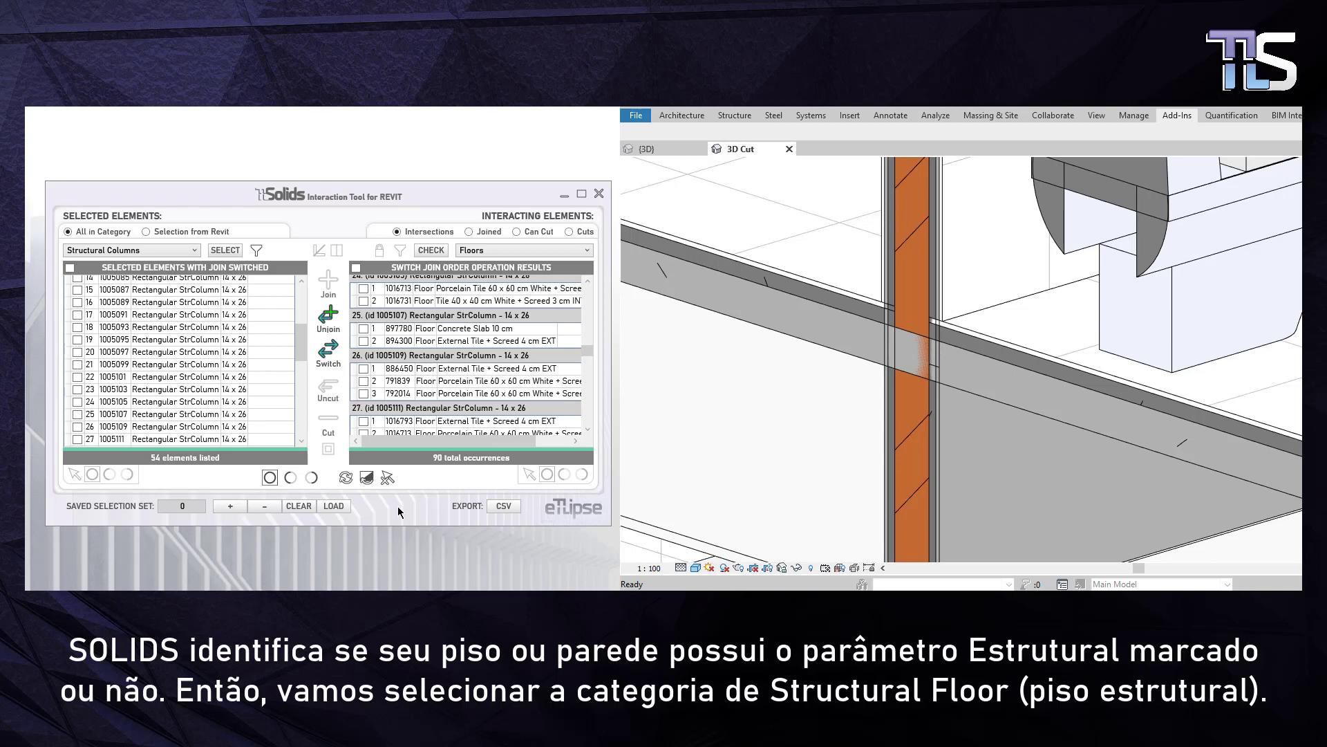
click(186, 251)
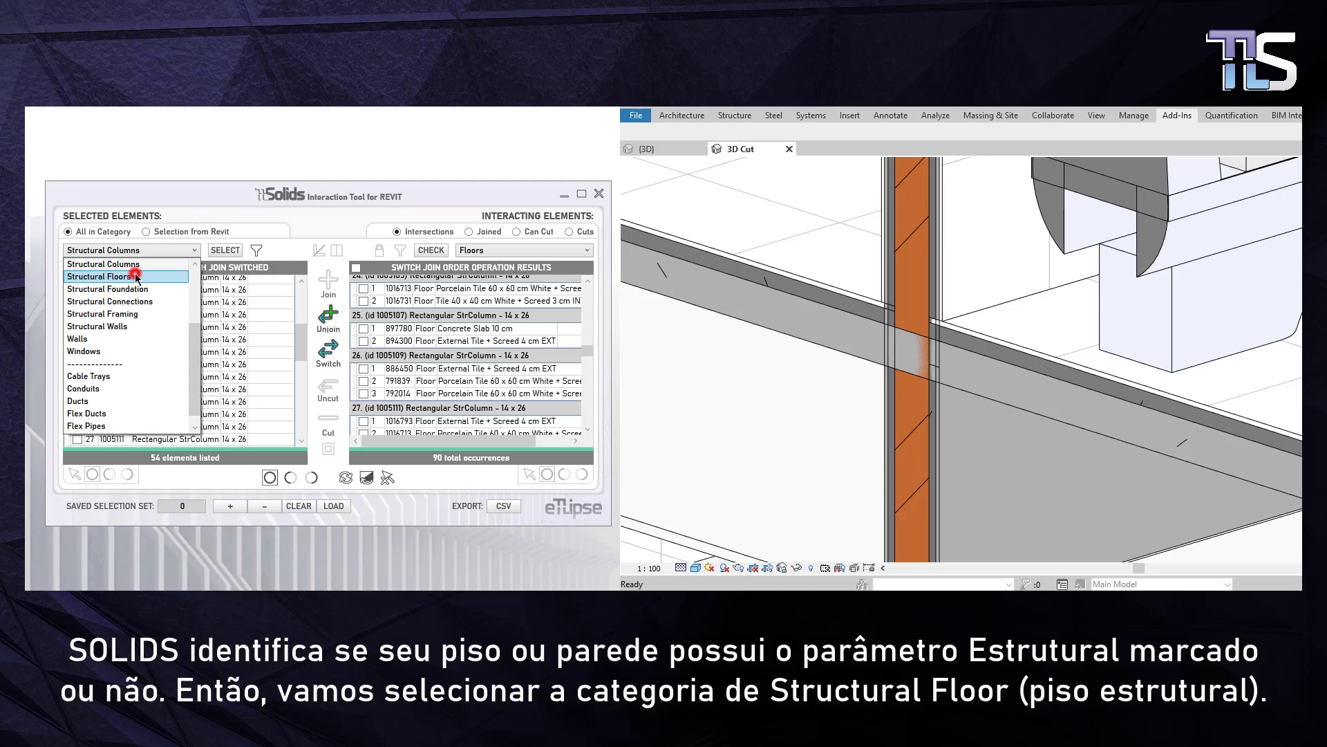
click(134, 277)
click(223, 255)
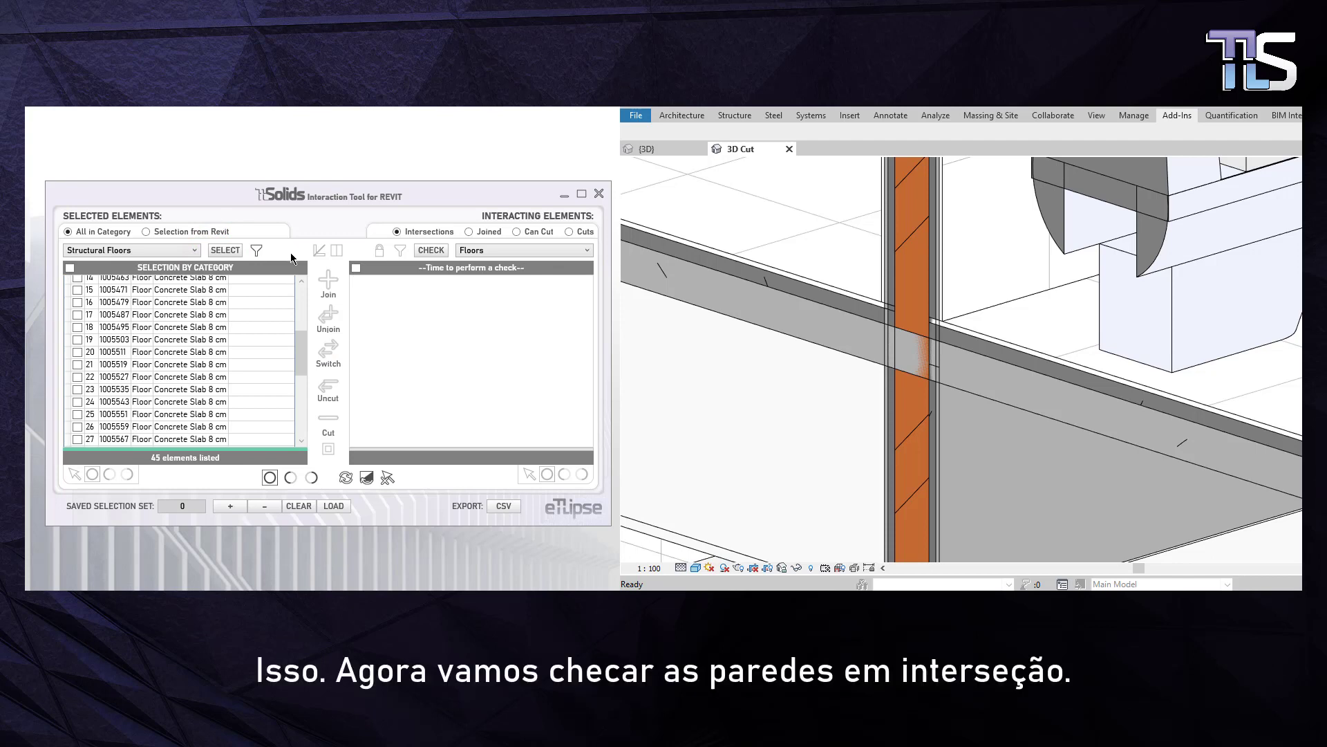
Step: Check the structural floors for intersections with the Walls category and join all the intersecting elements
click(482, 252)
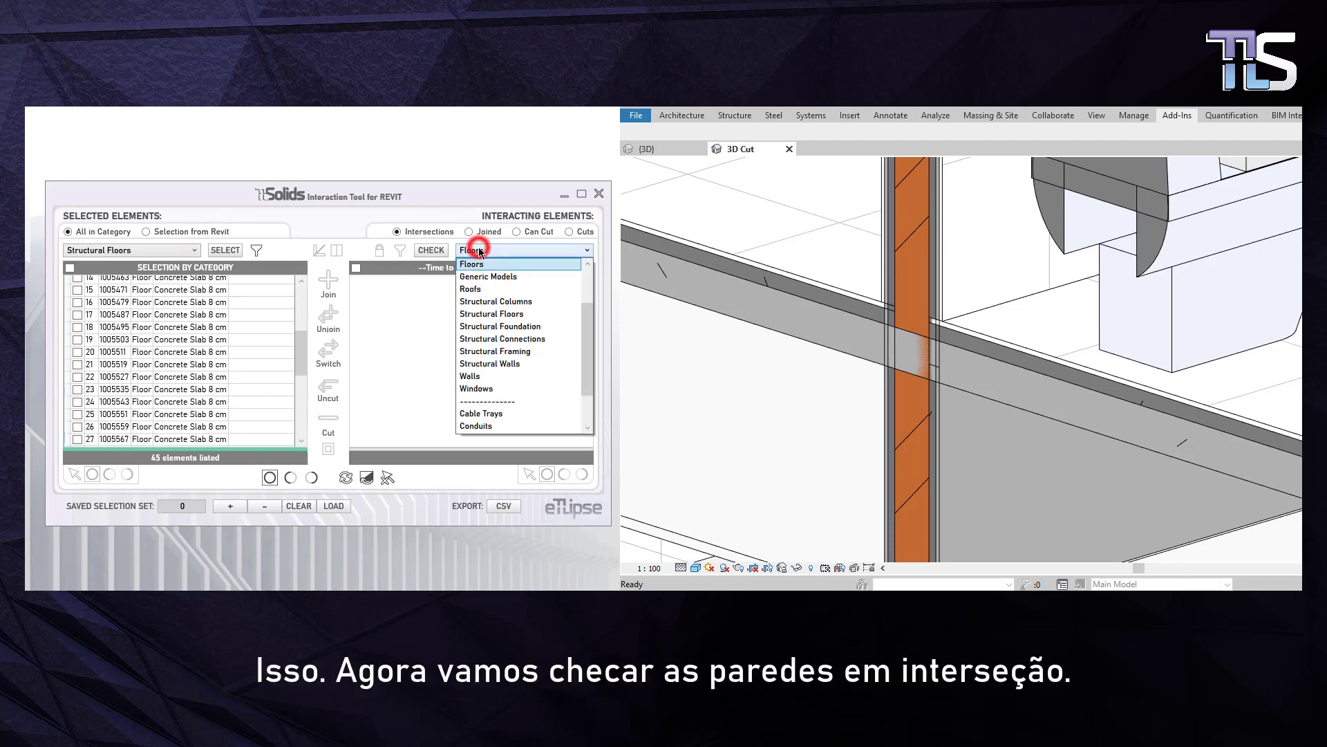
click(477, 375)
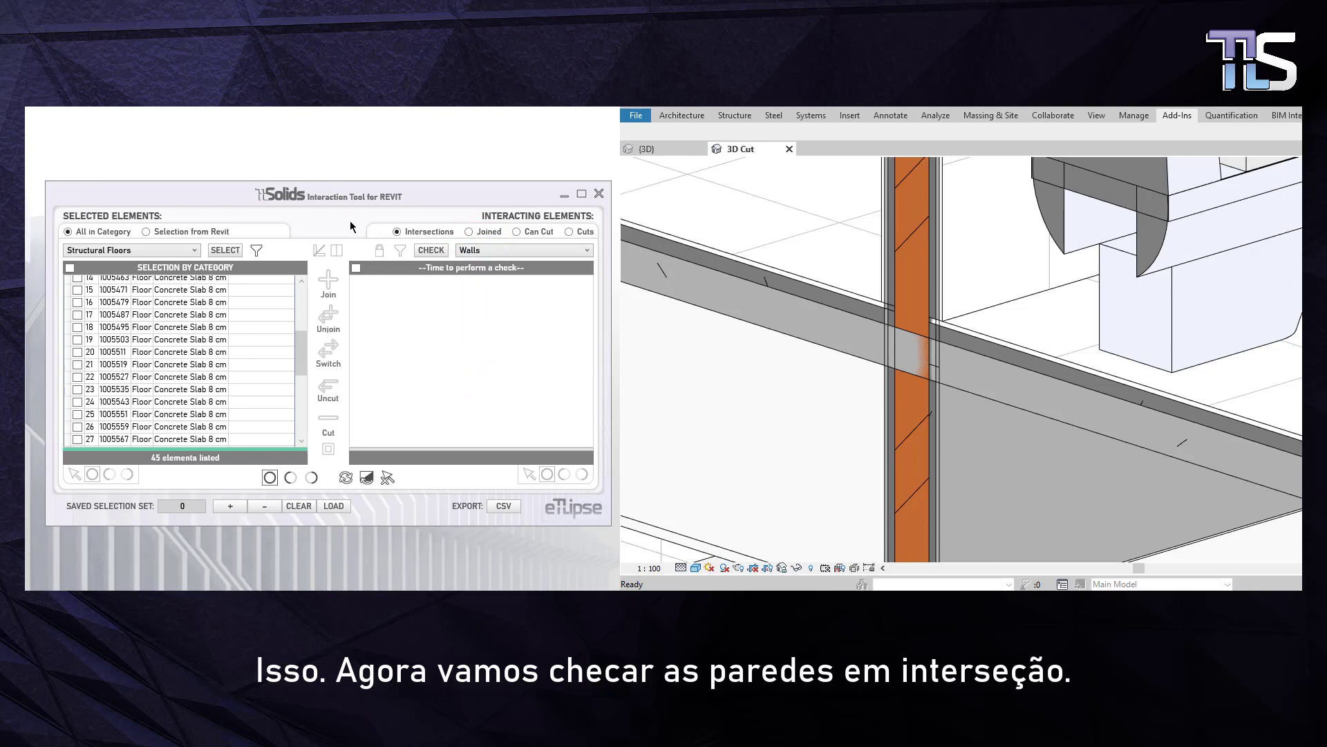
click(433, 251)
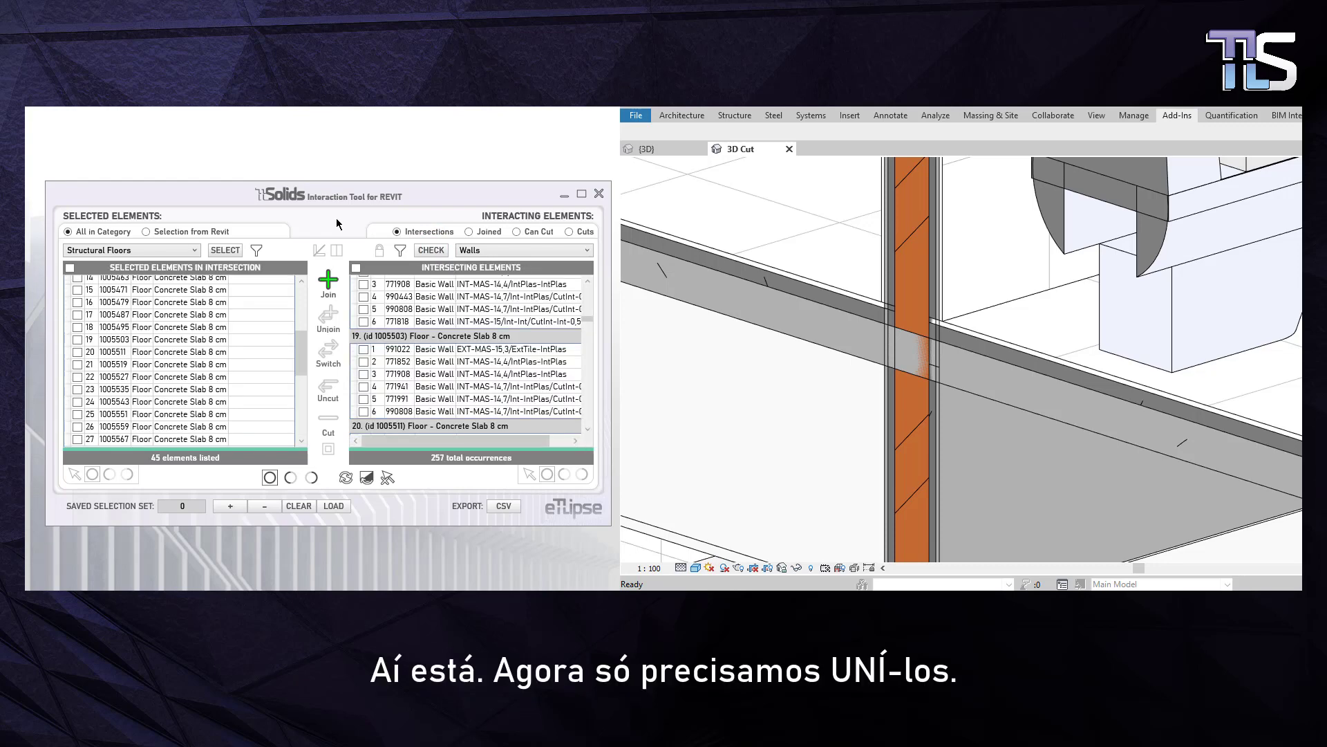
click(327, 282)
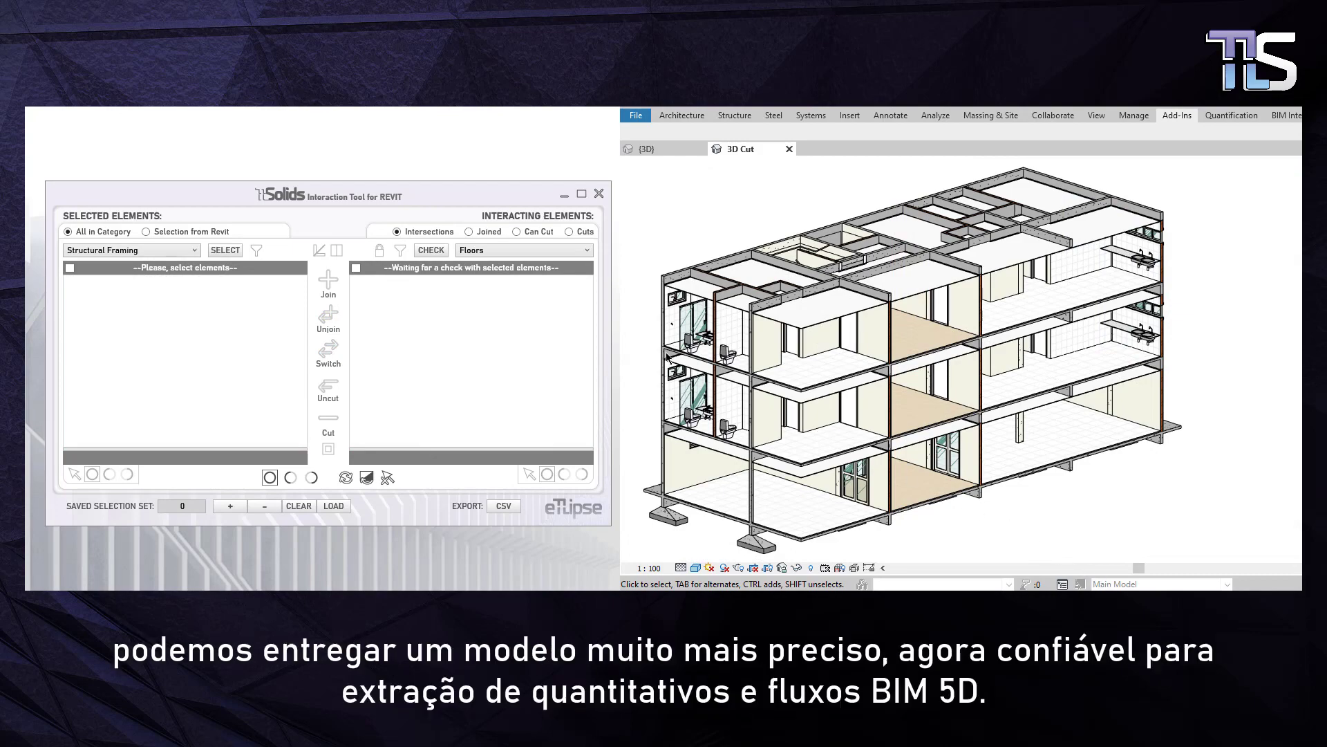
Step: Examine the joints between the slabs, floor finishes, walls, columns and ceilings across the cut storeys of the building
scroll(670, 354, up, 10)
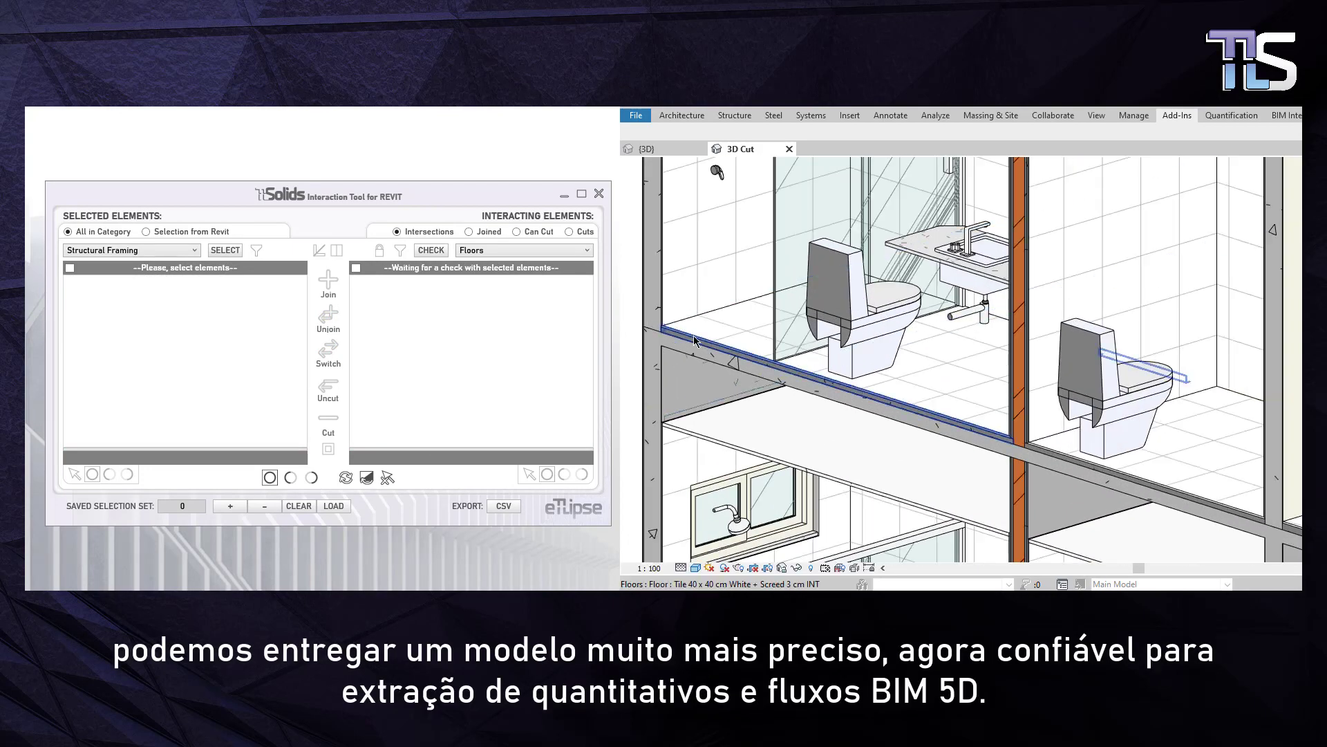
scroll(978, 405, up, 8)
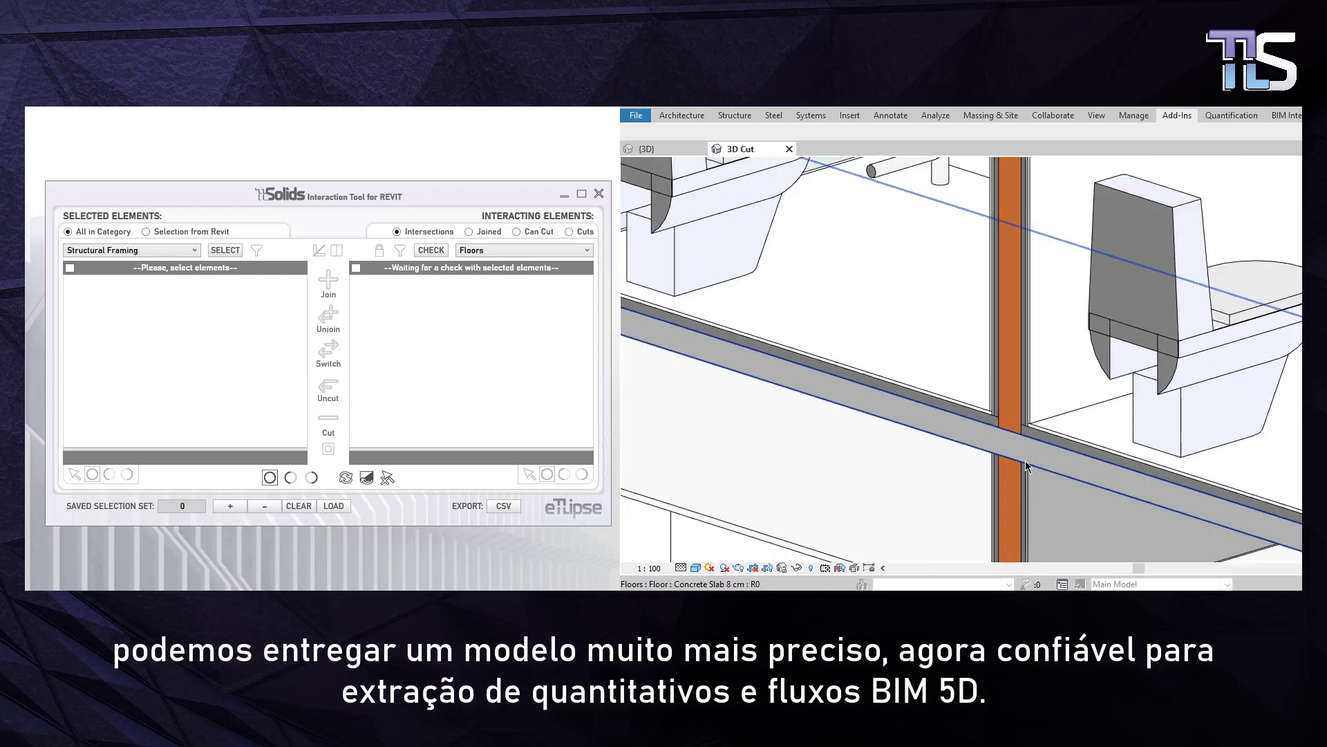
middle_drag(978, 406, 963, 371)
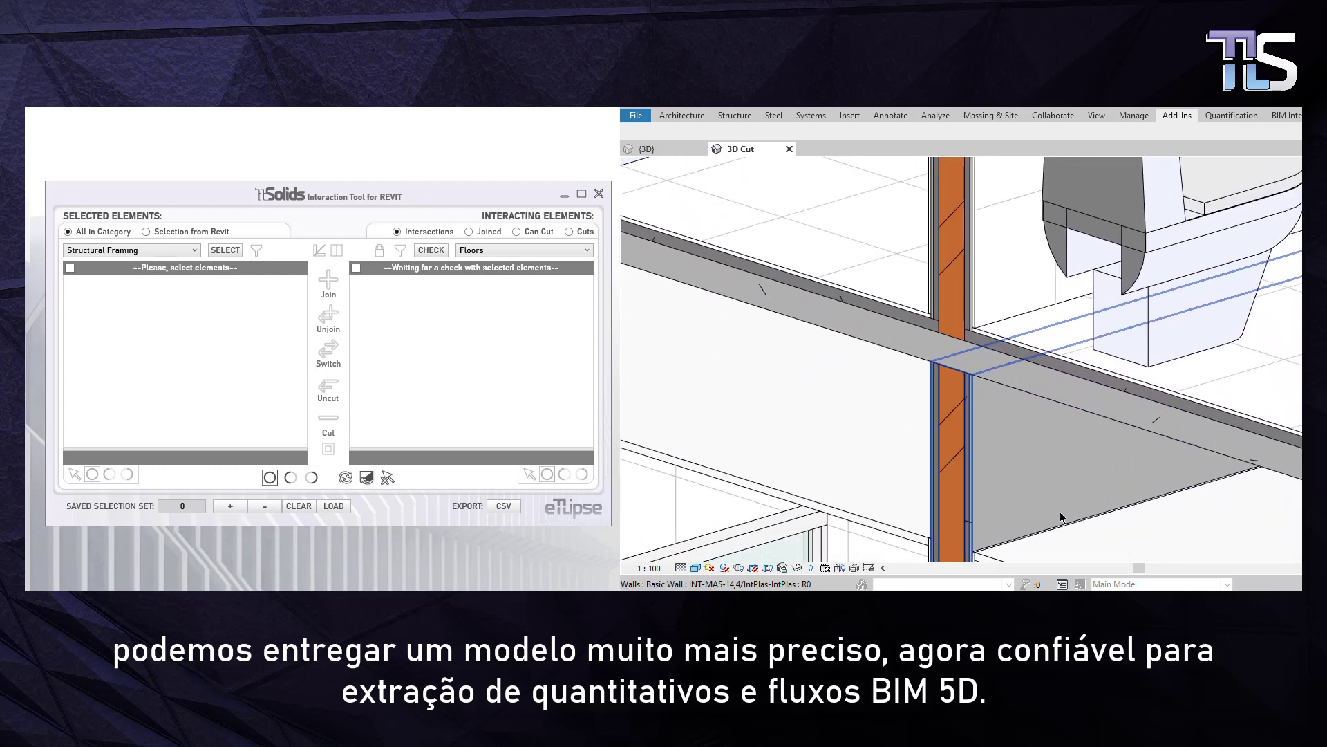
middle_drag(1274, 481, 838, 374)
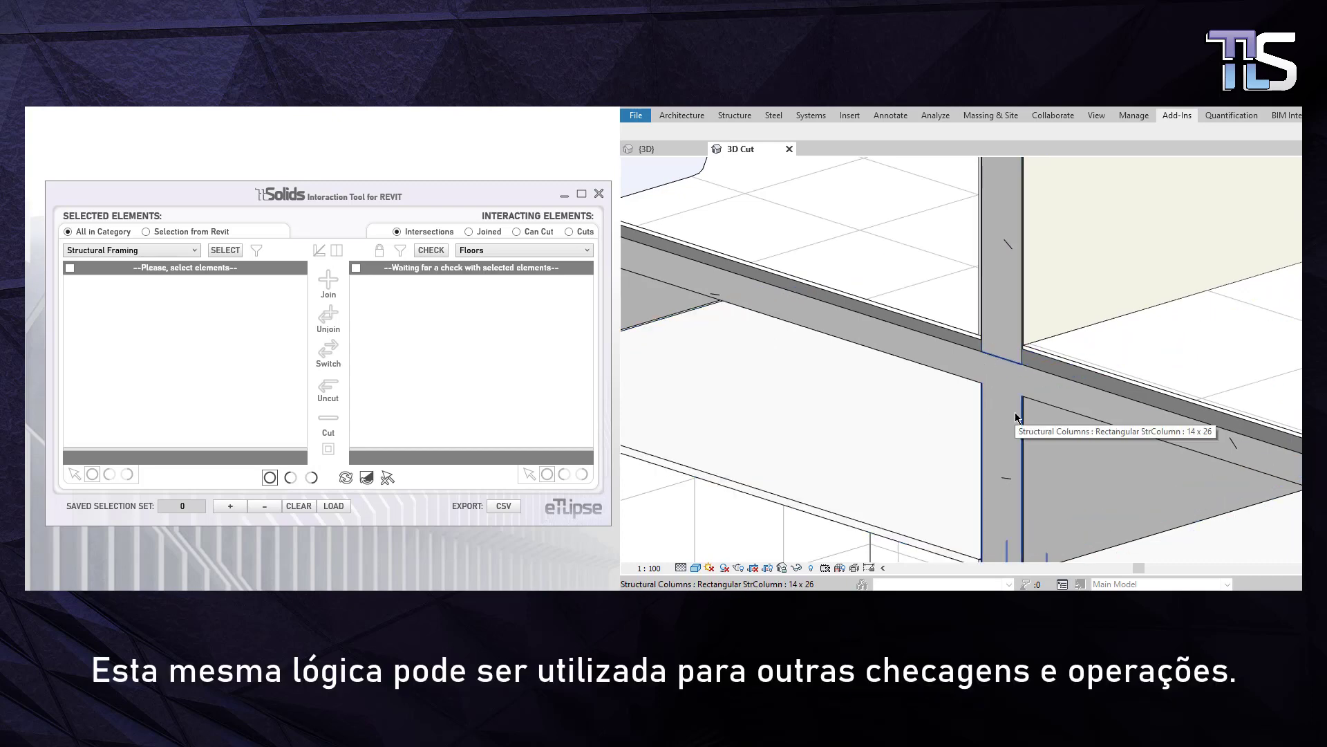
scroll(1020, 422, down, 8)
scroll(1030, 440, up, 10)
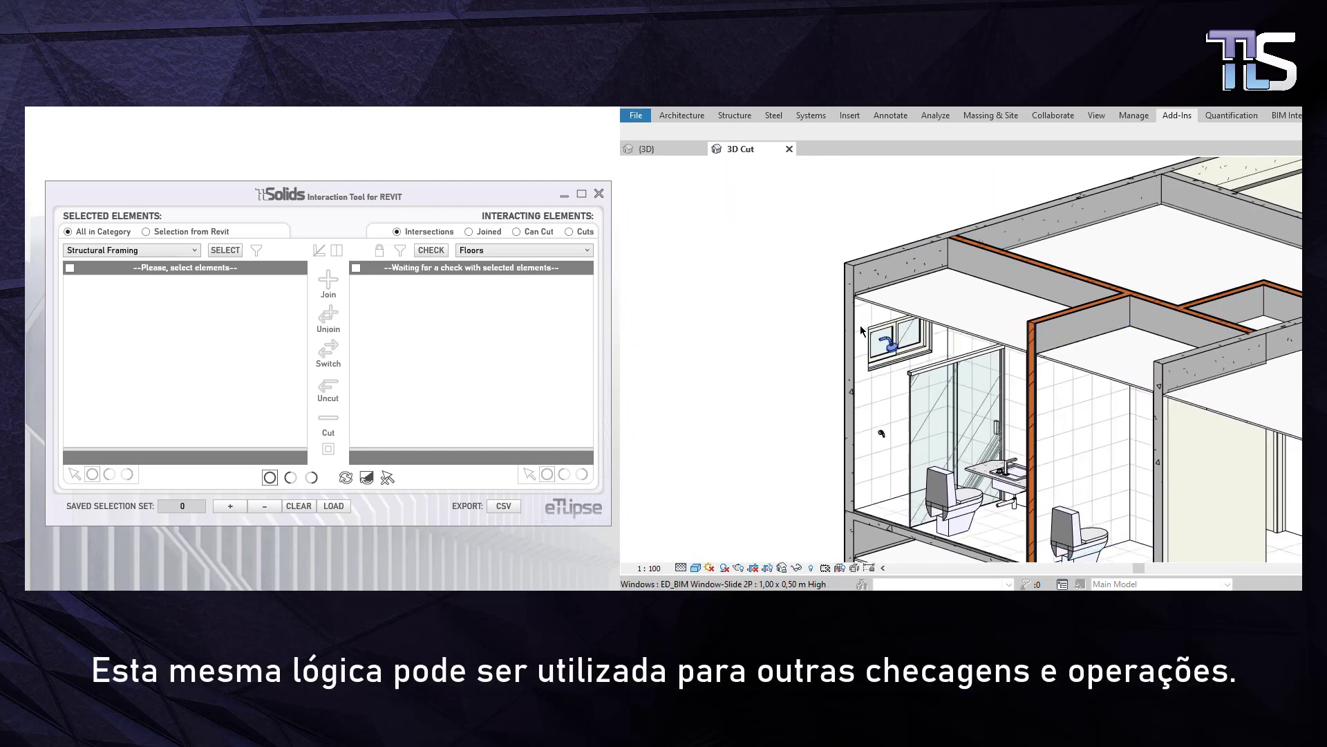
middle_drag(1076, 464, 1081, 330)
scroll(1106, 346, down, 10)
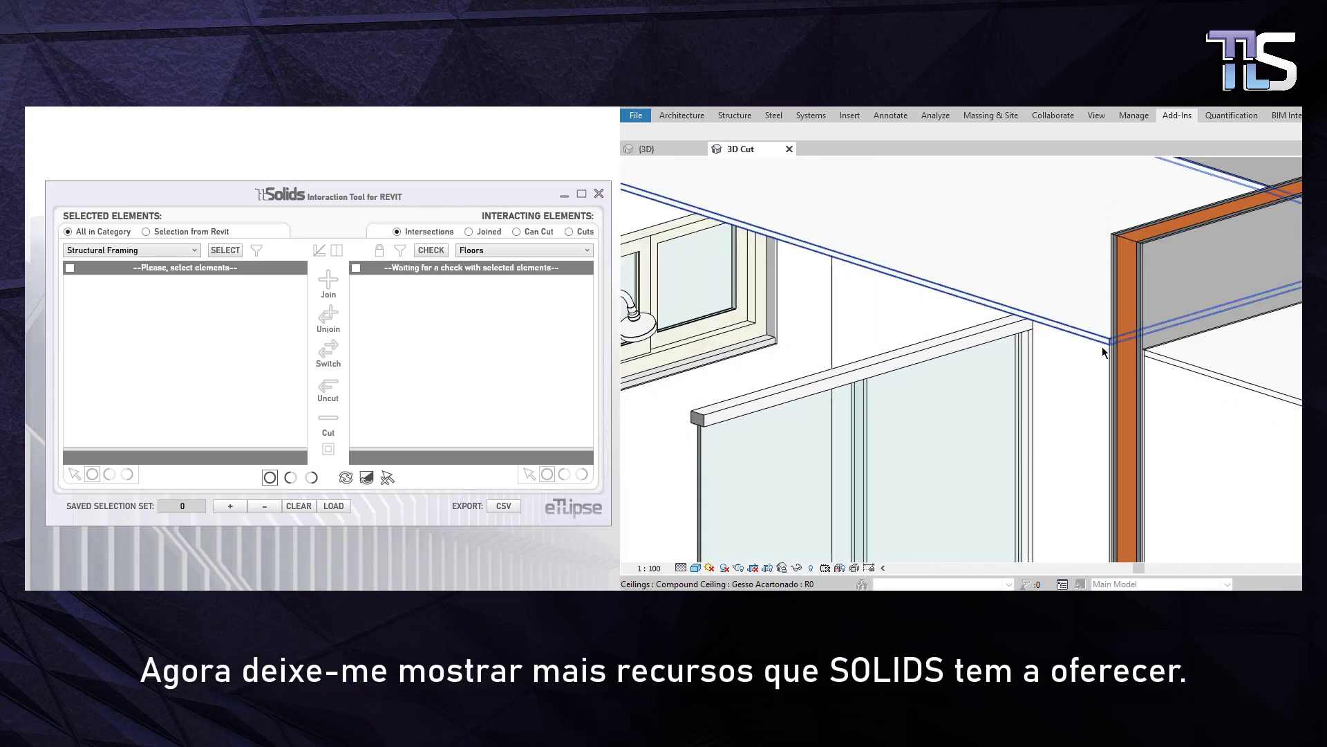
middle_drag(779, 310, 823, 311)
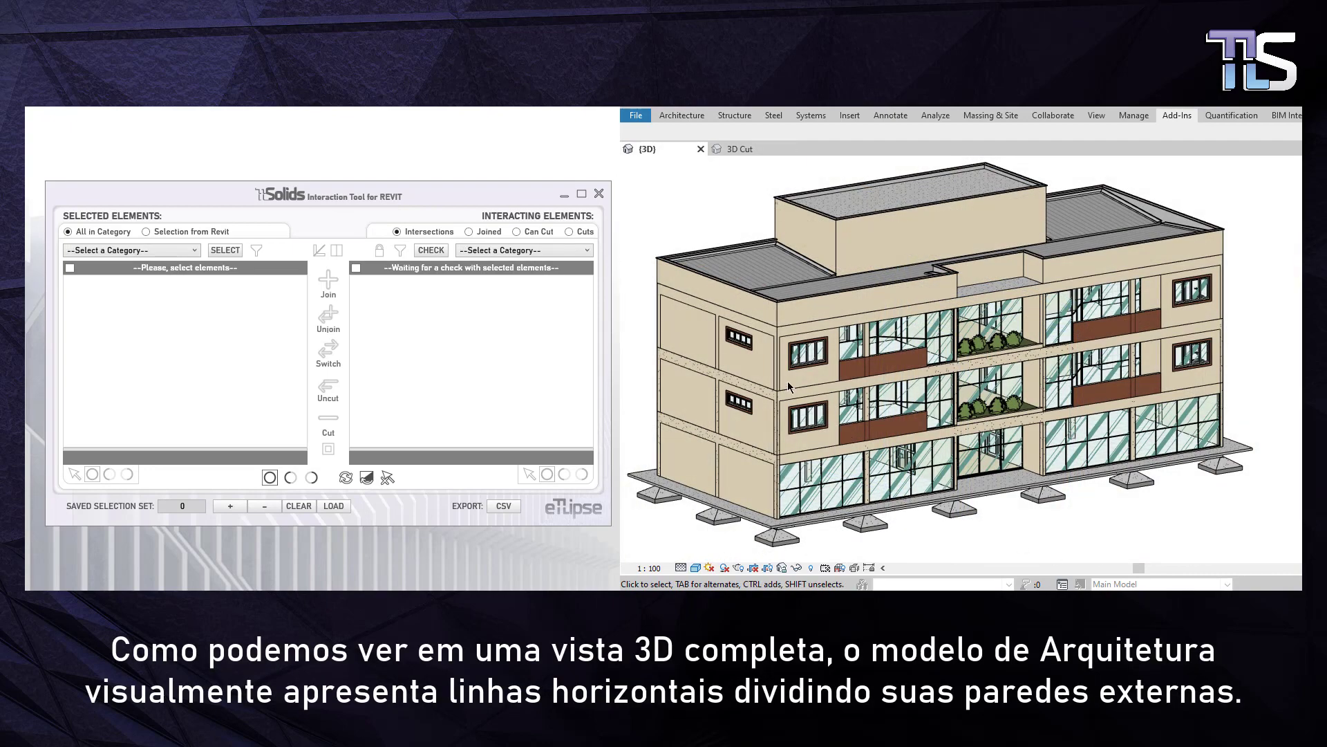
Step: Examine the exterior walls around the full 3D model for horizontal lines dividing them between storeys
scroll(716, 376, up, 10)
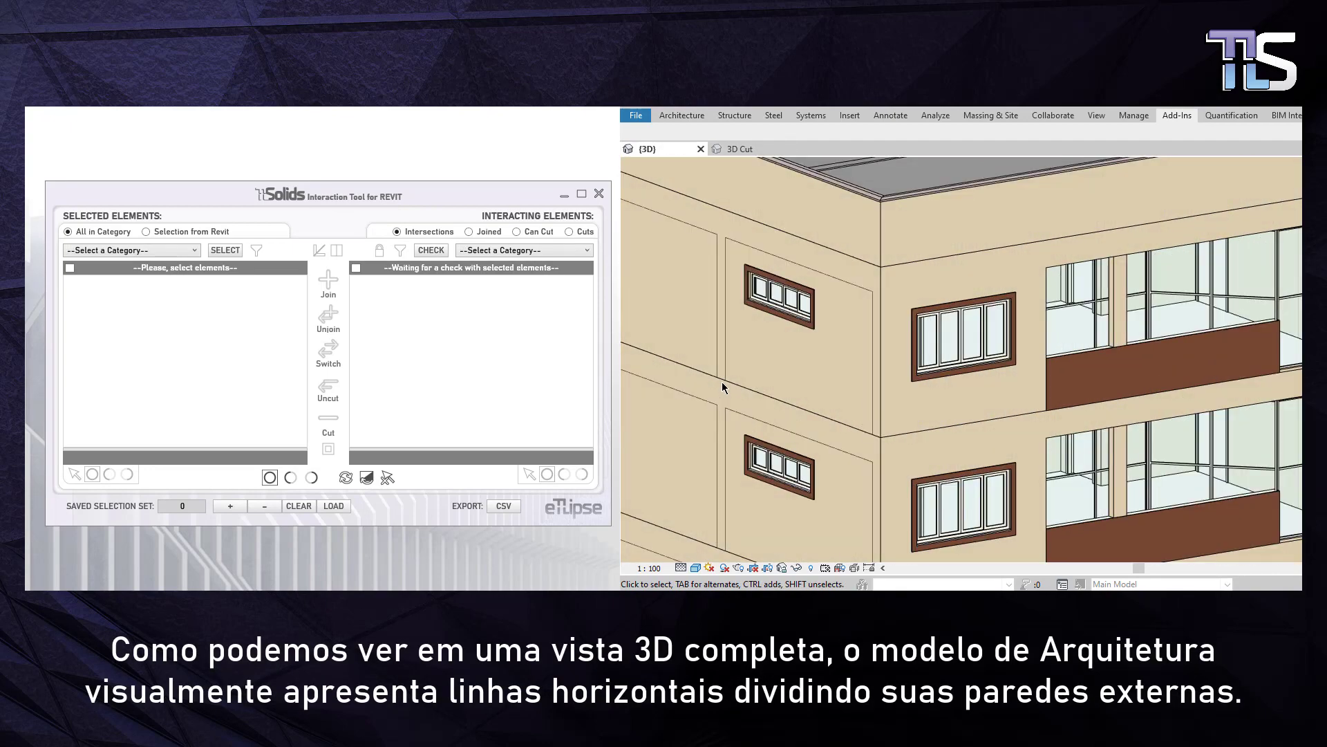
scroll(721, 381, up, 2)
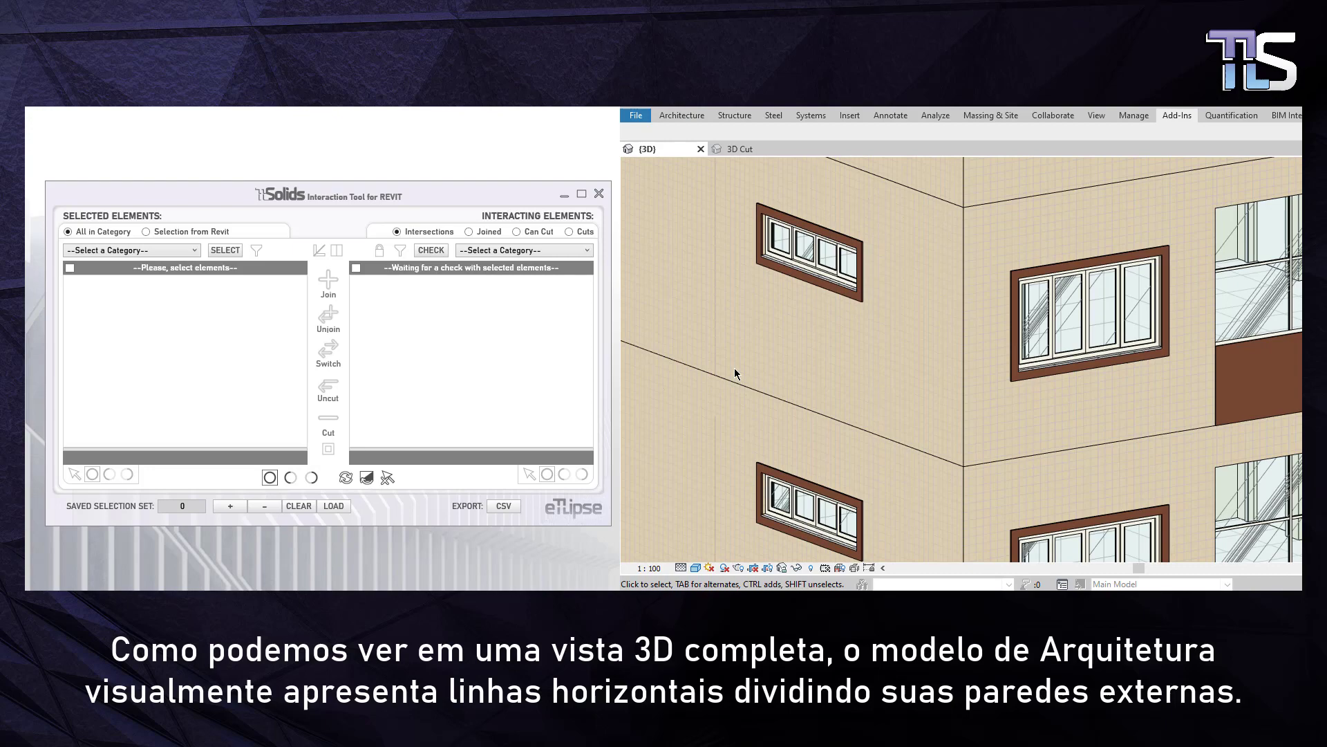
shift+middle_drag(727, 333, 716, 322)
scroll(925, 352, down, 10)
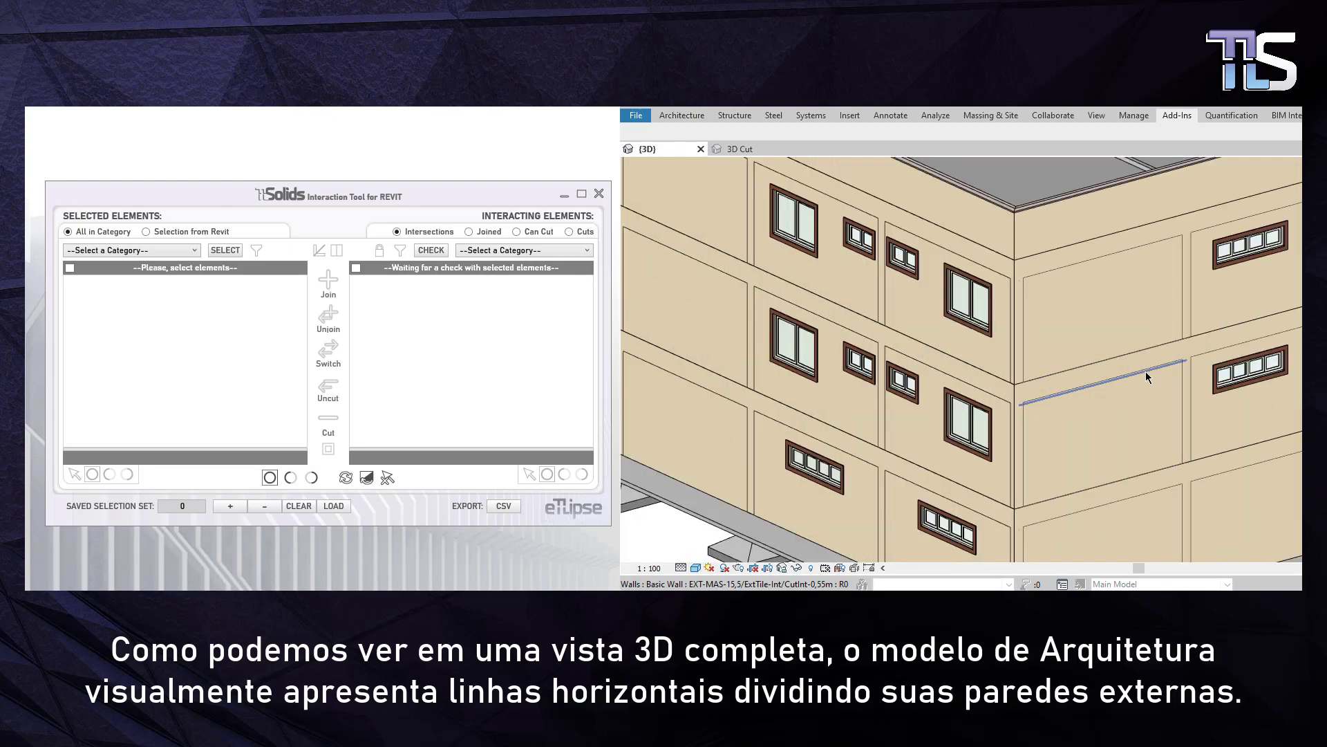
shift+middle_drag(919, 349, 891, 345)
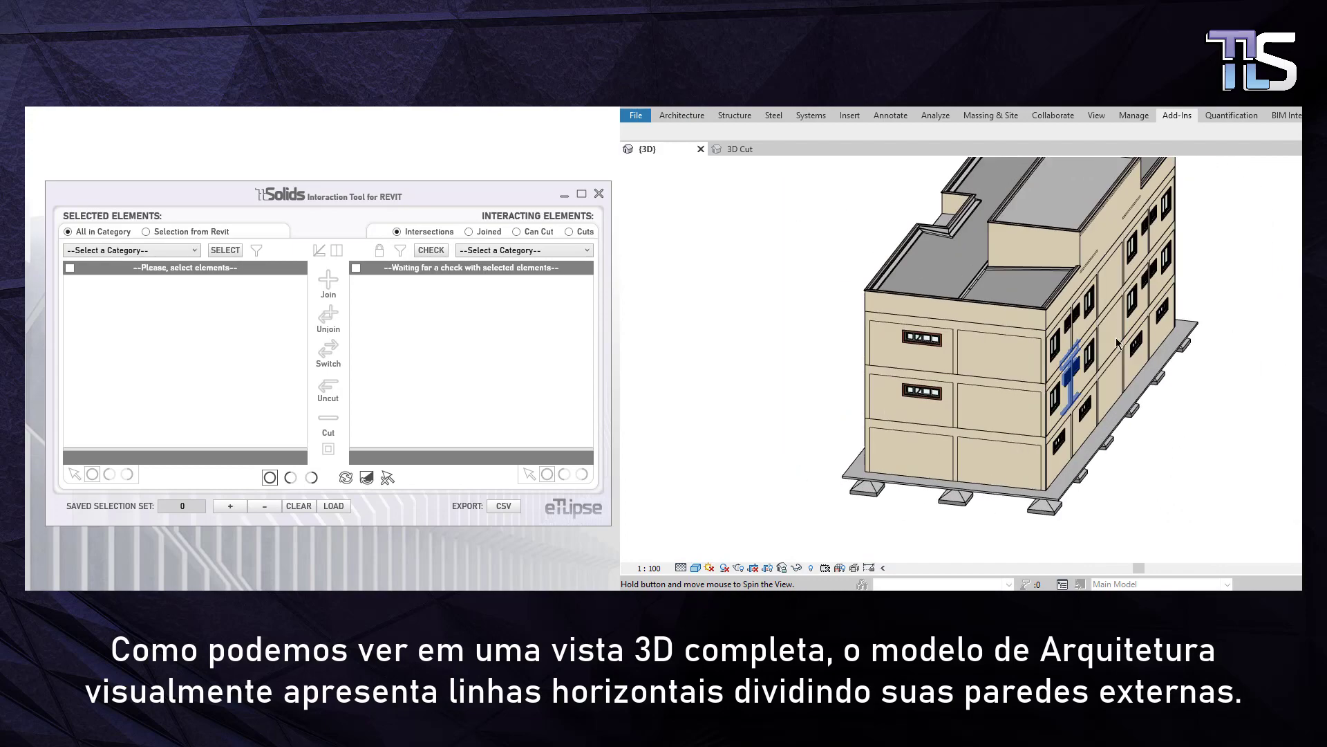
scroll(1056, 395, up, 8)
shift+middle_drag(1055, 395, 1238, 404)
key(z)
key(f)
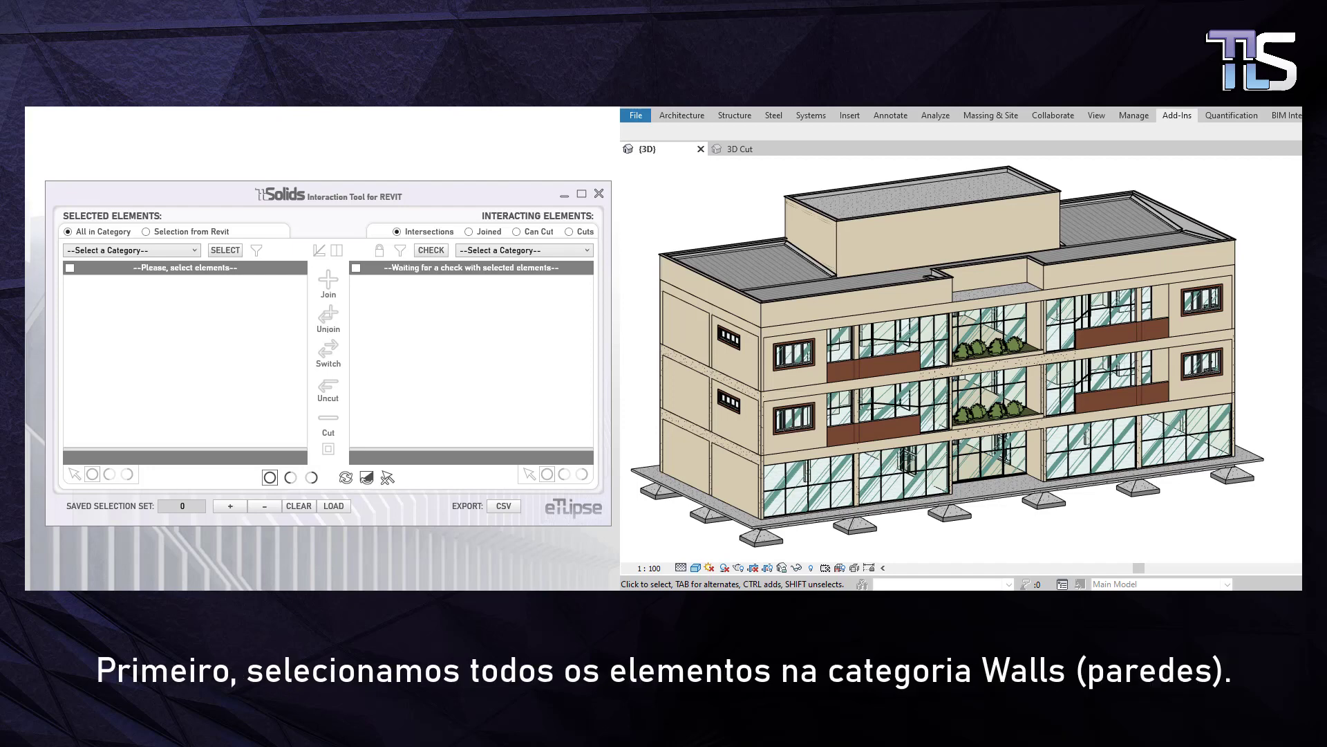
Step: List all elements of the Walls category as the selected elements
click(153, 250)
scroll(124, 324, down, 4)
click(101, 343)
click(219, 252)
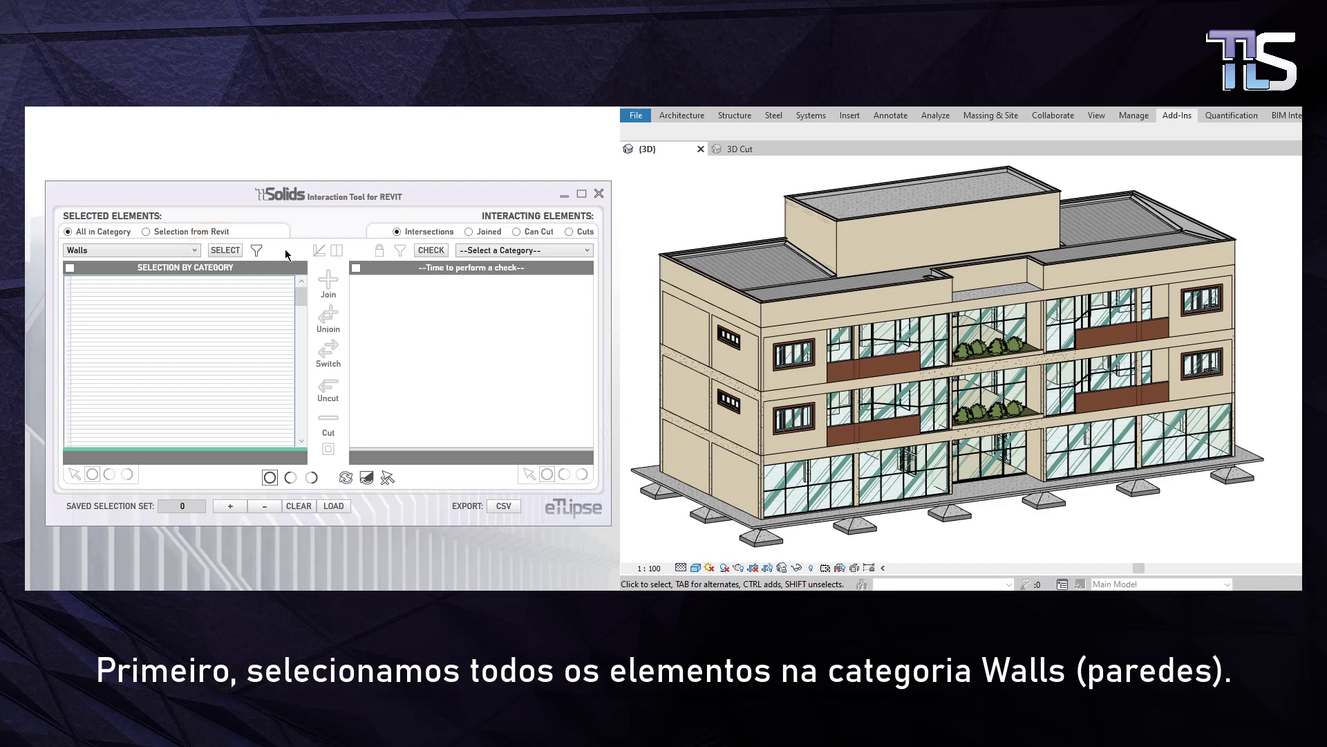
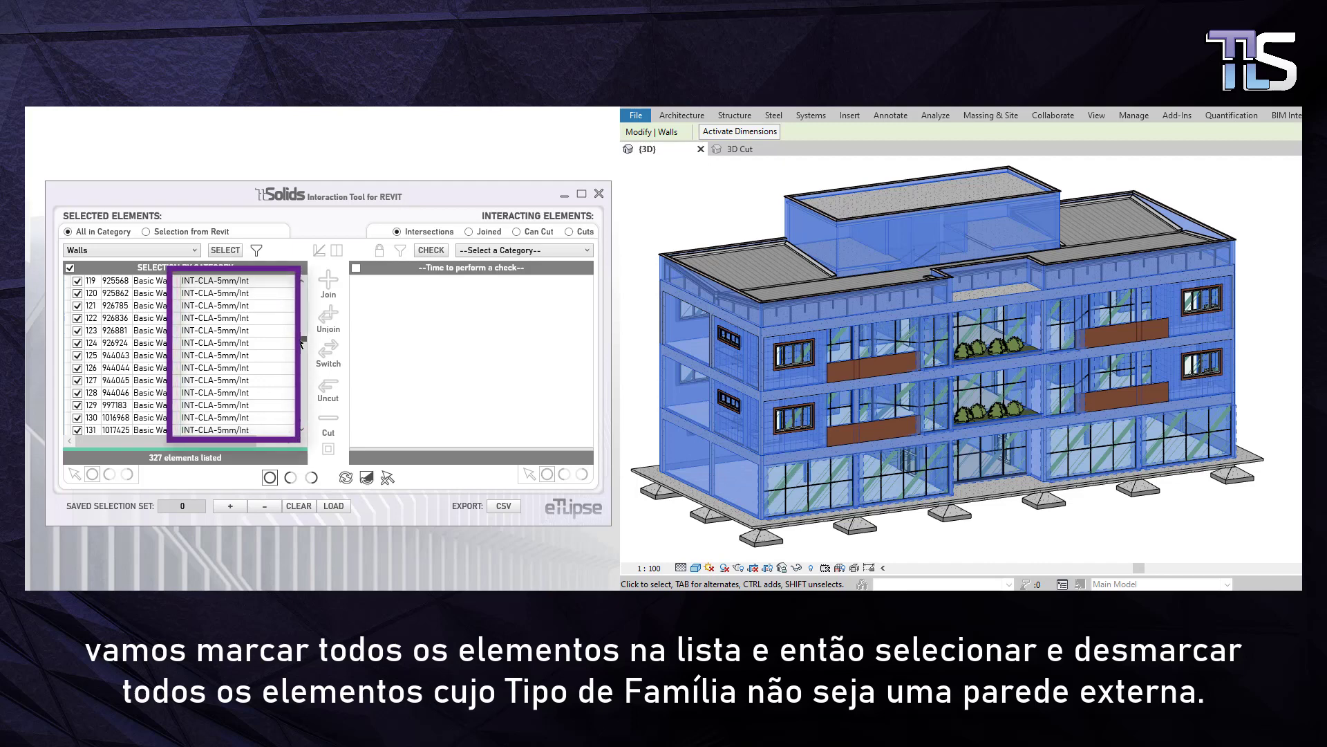
Step: Exclude all interior and curtain walls, from the first INT-CLA-5mm/Int entry through the end, and filter the selection to the exterior walls
scroll(147, 357, up, 2)
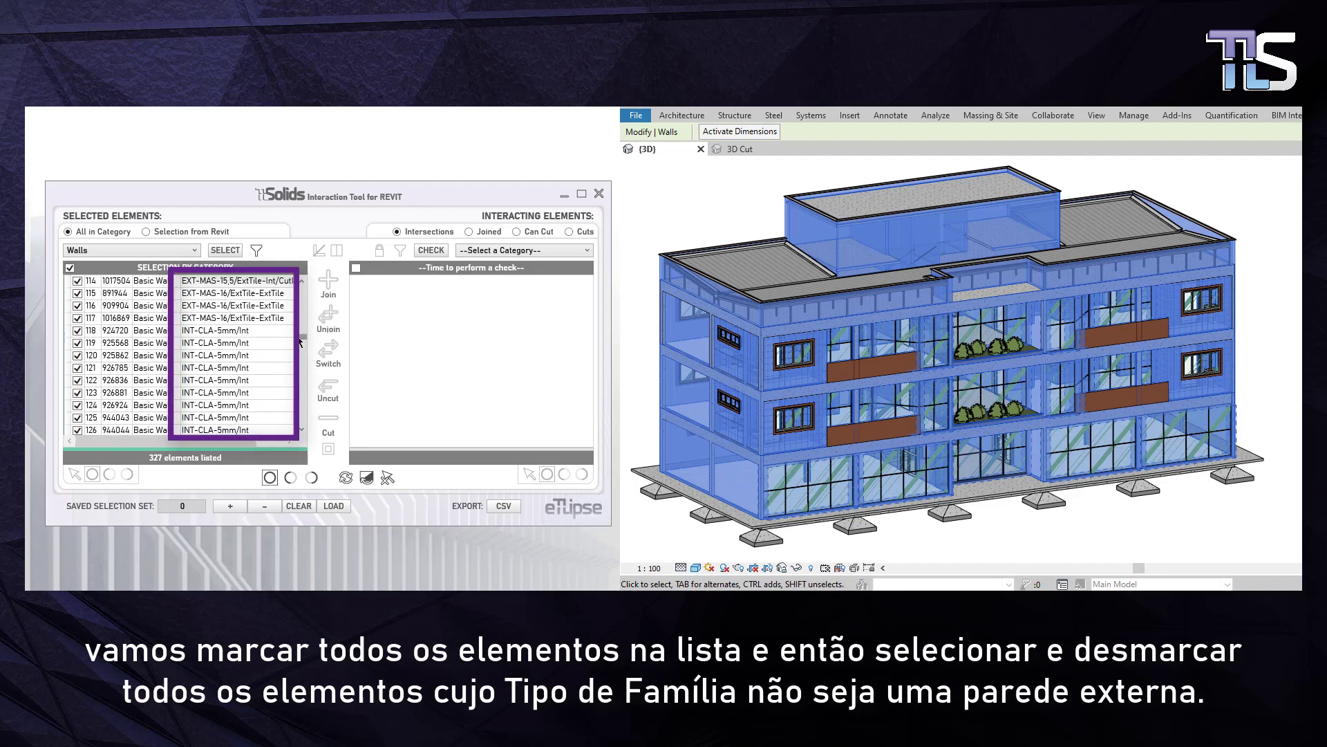
click(69, 333)
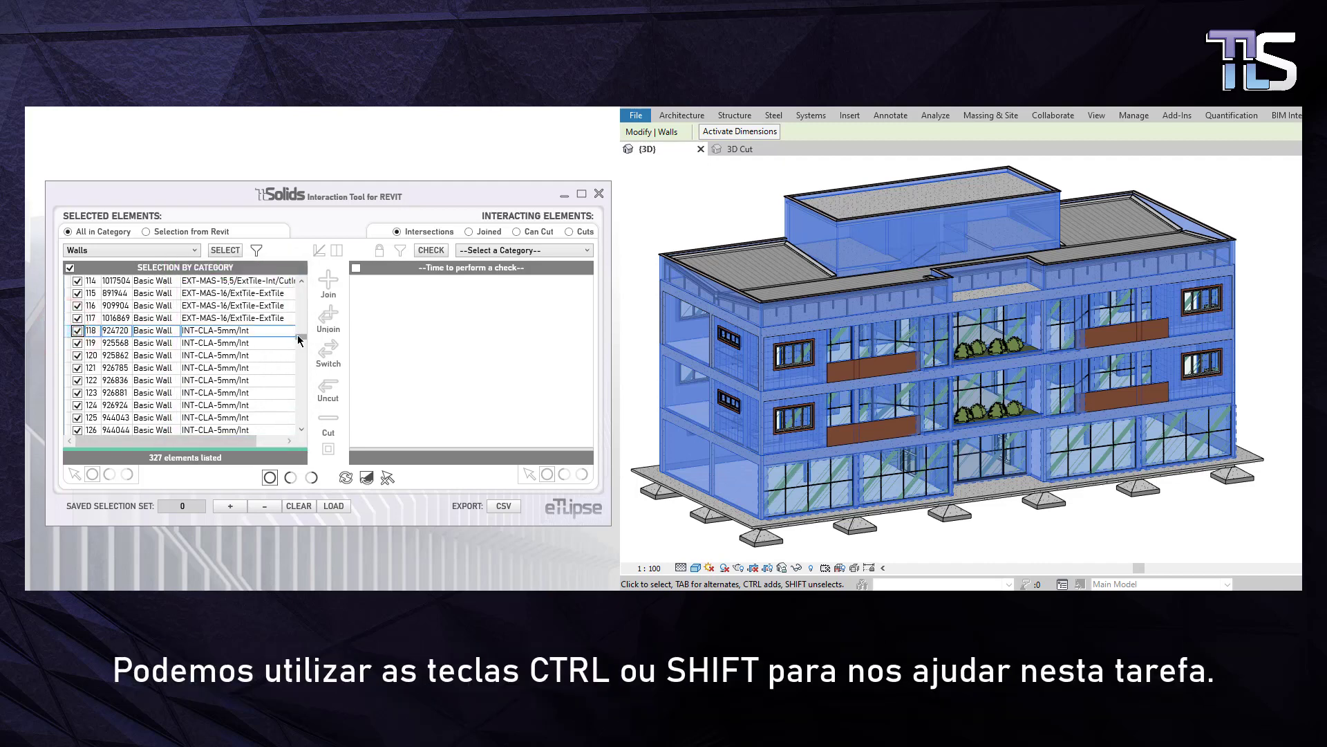
drag(300, 339, 302, 426)
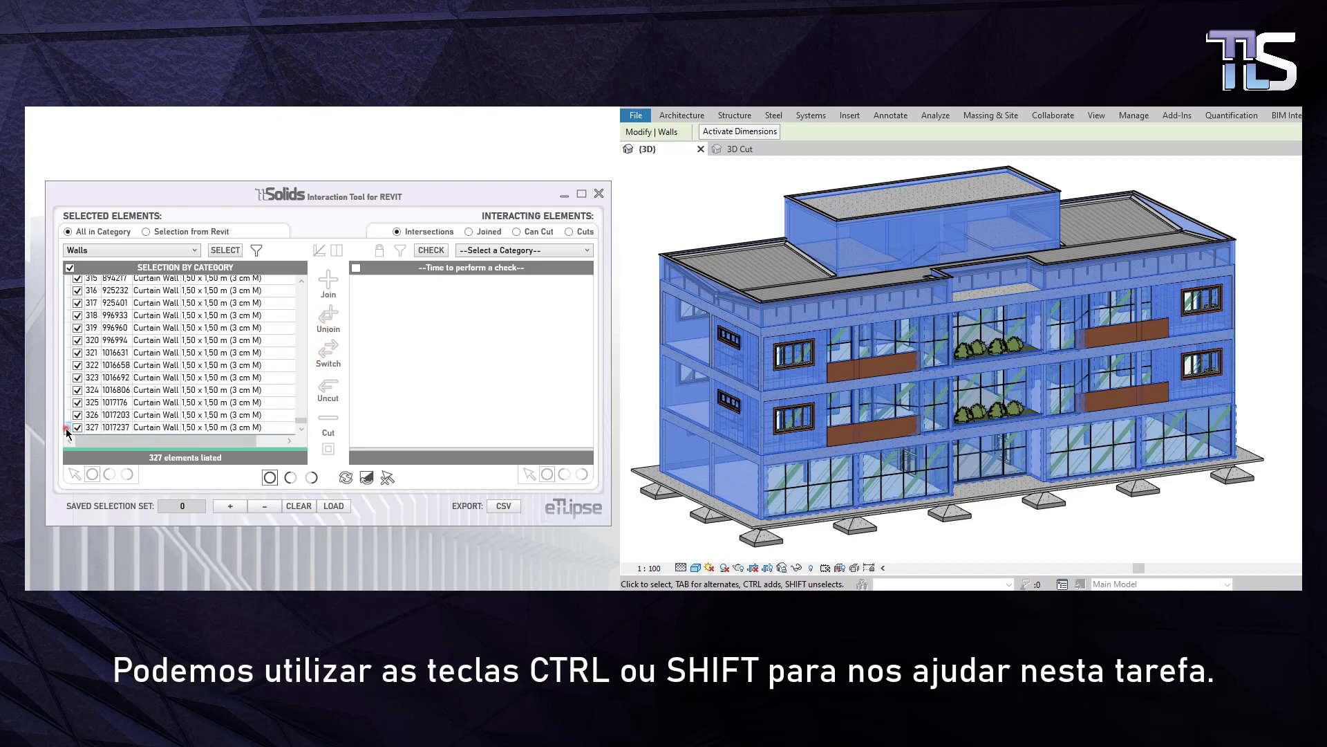
shift+click(65, 428)
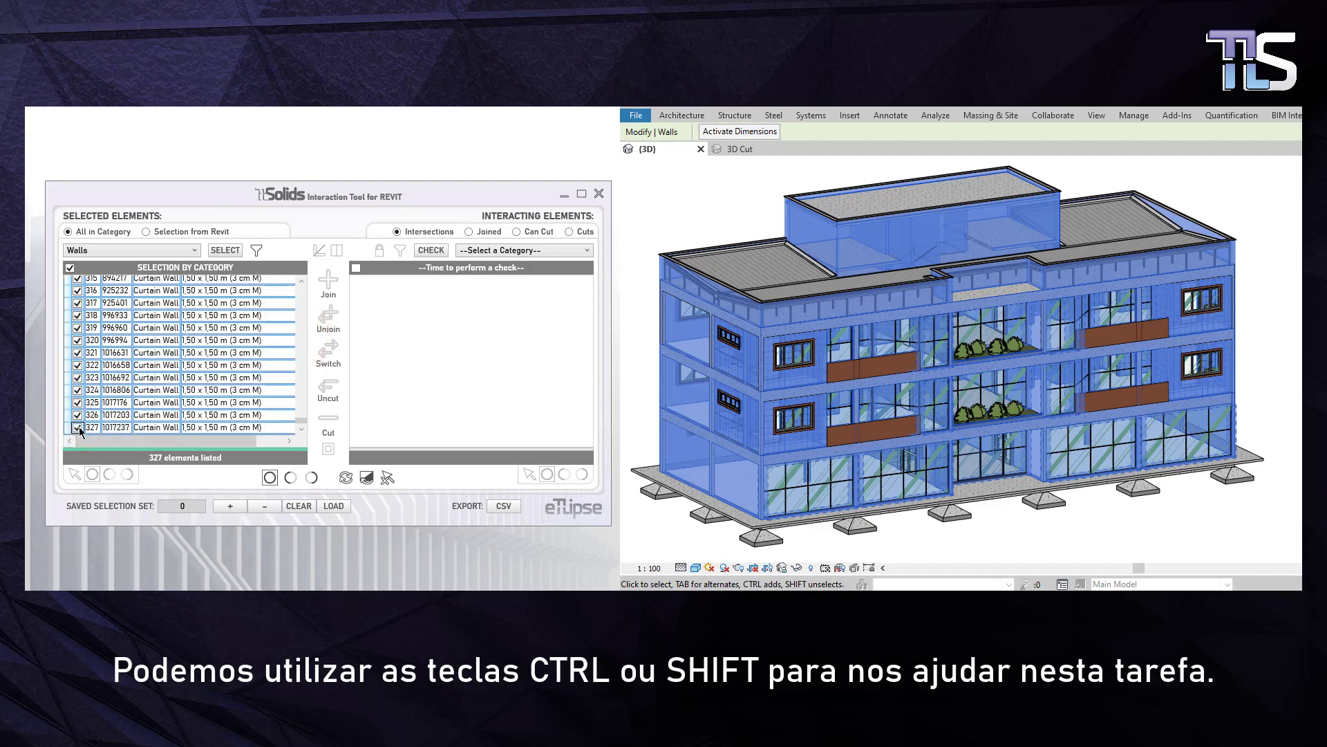
click(78, 426)
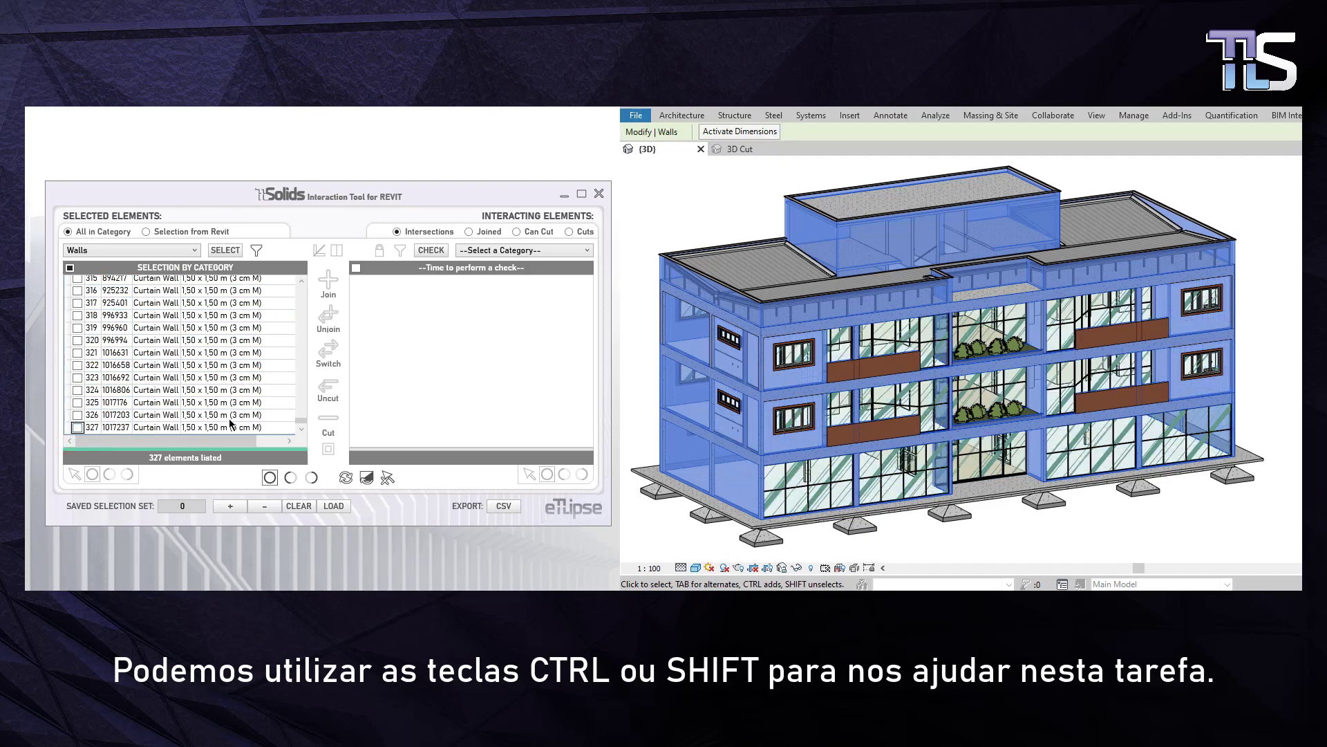
drag(302, 424, 280, 282)
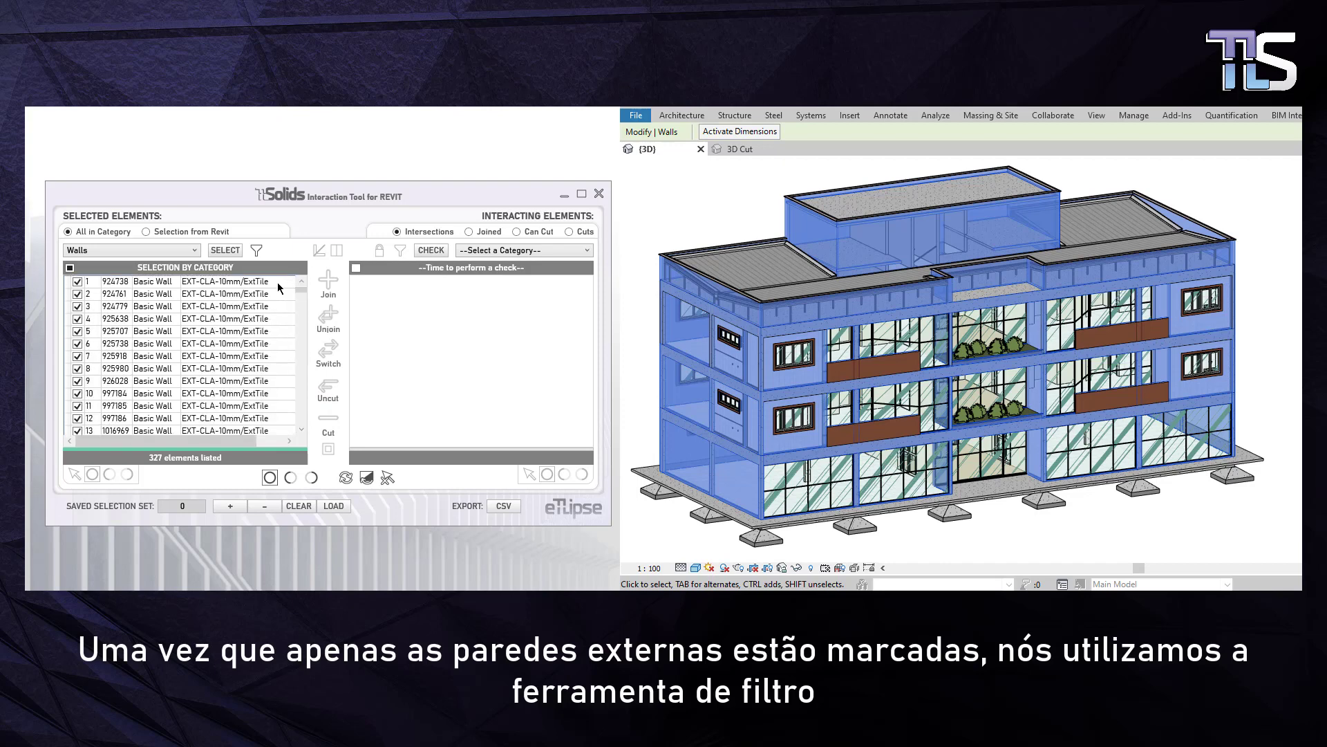
click(256, 250)
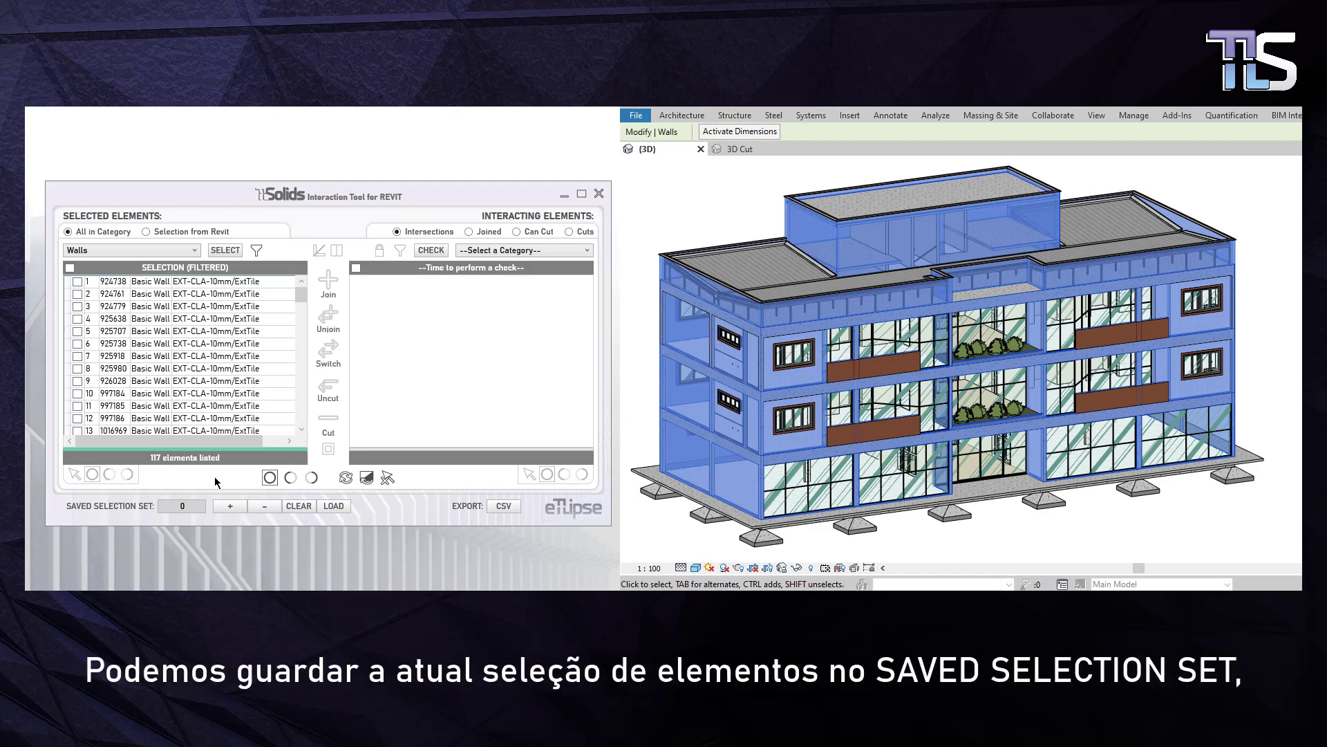
Step: Add all the filtered exterior walls to the Saved Selection Set
click(70, 268)
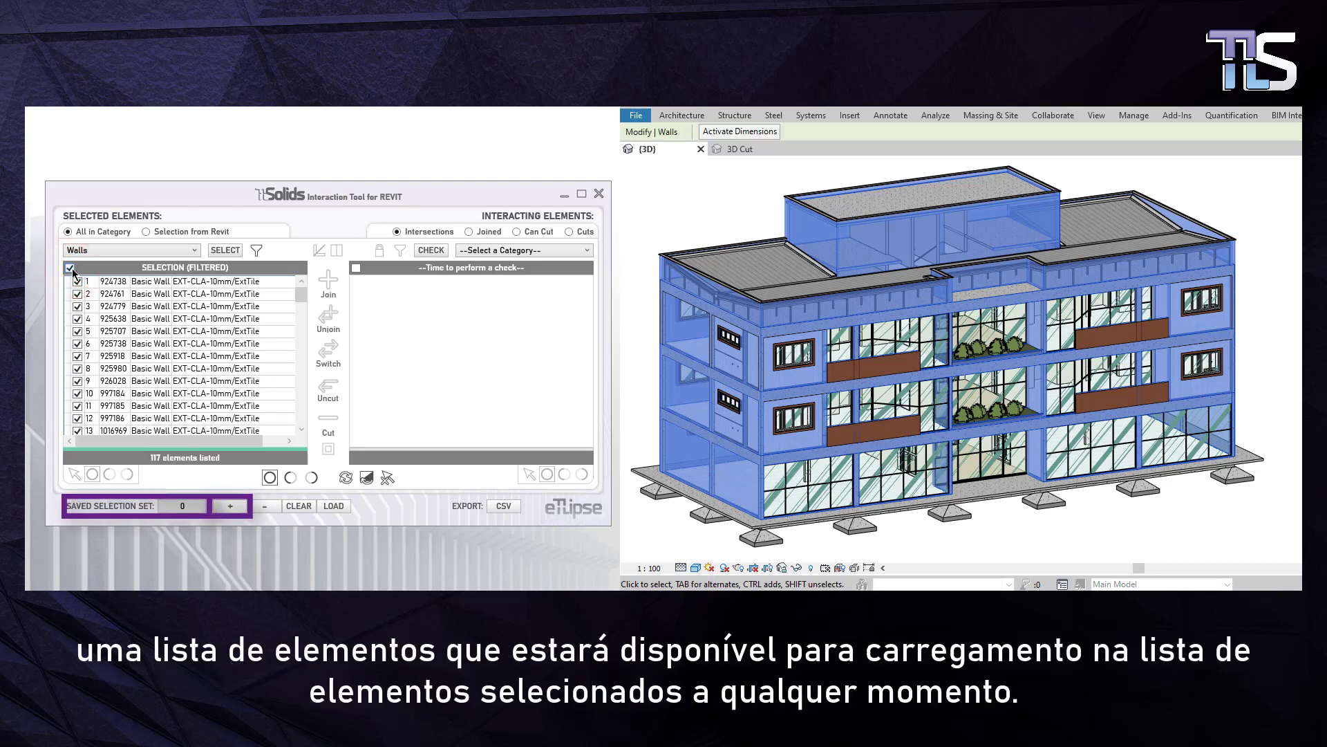
click(238, 510)
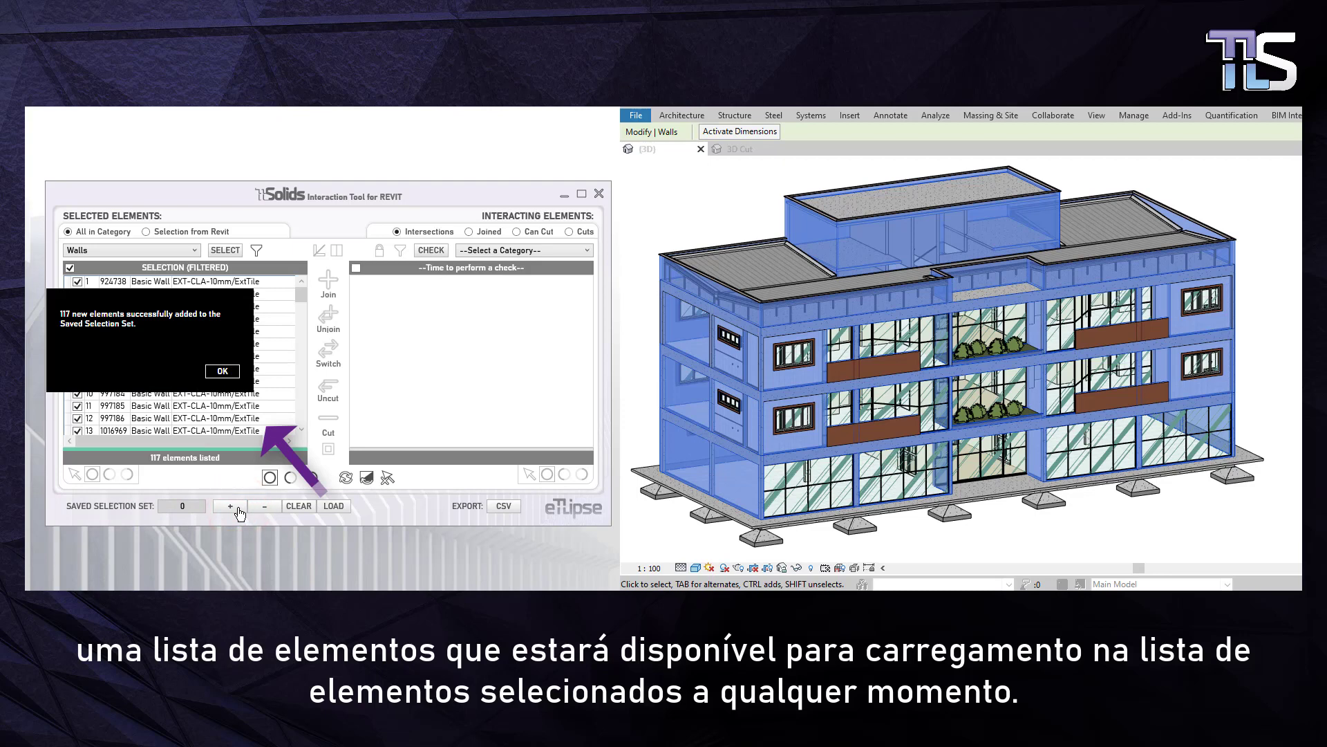
click(222, 371)
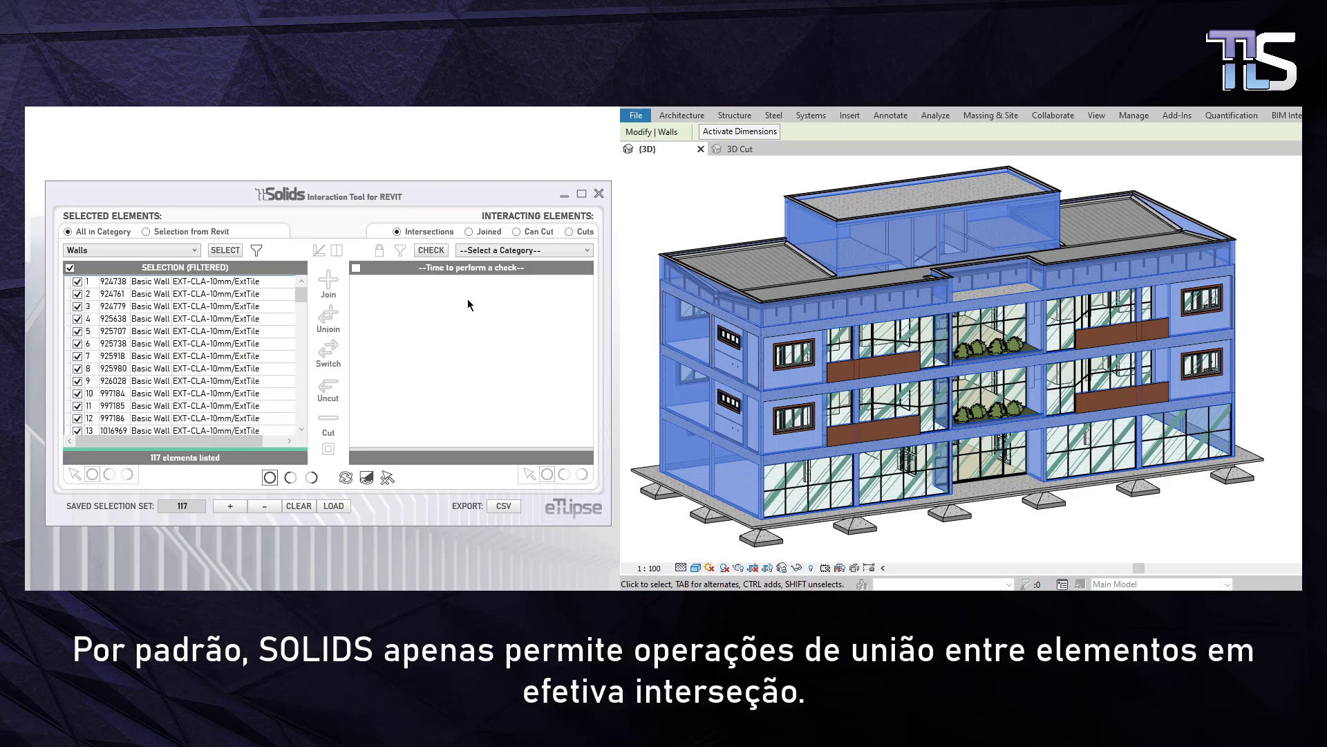
Step: Check the exterior walls for intersections with the Walls category including adjacent elements, and review the wall types among the intersecting elements
click(490, 250)
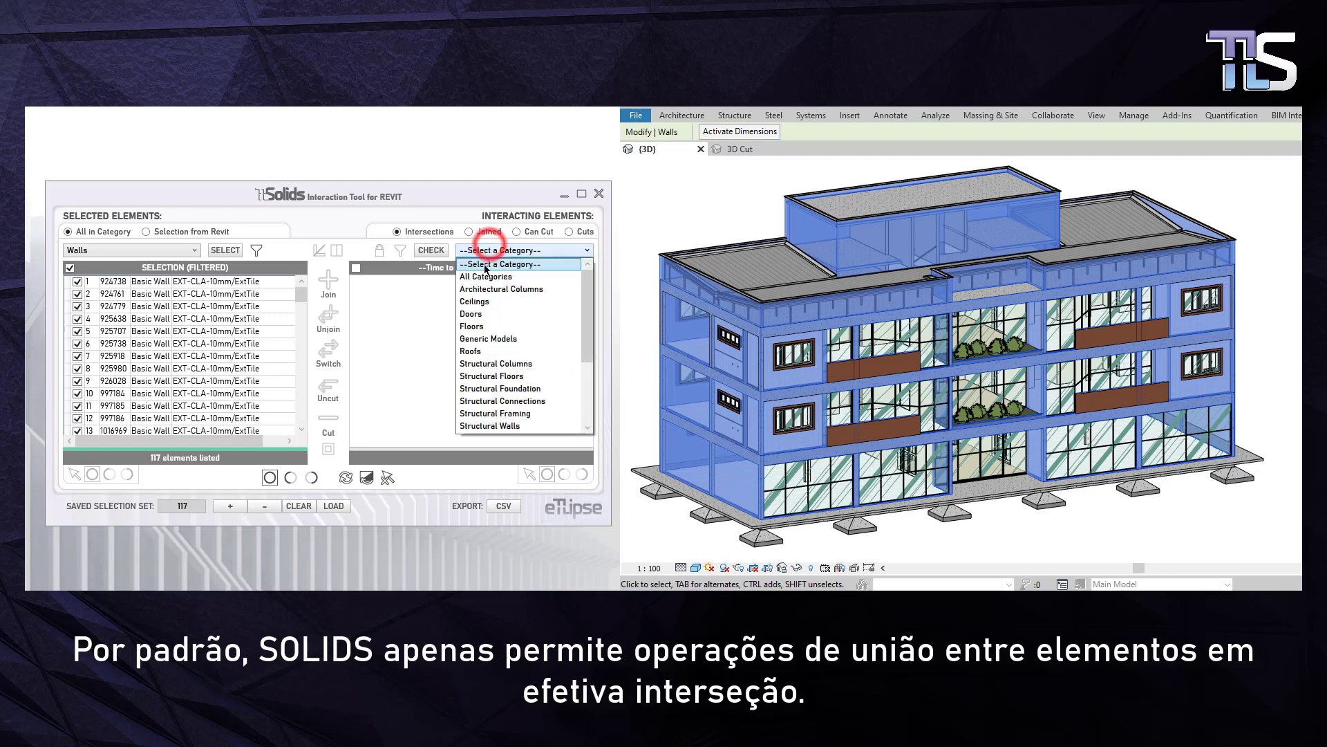
scroll(492, 398, down, 1)
click(492, 391)
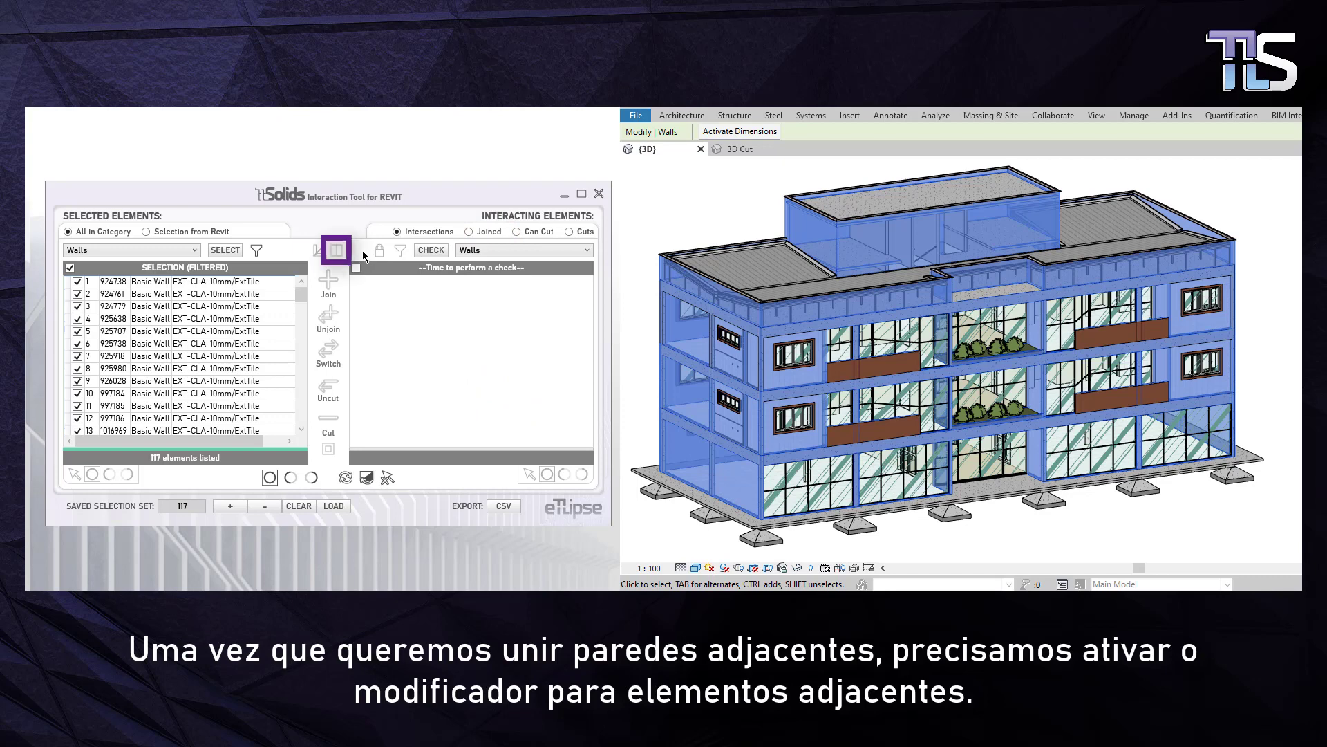
click(337, 250)
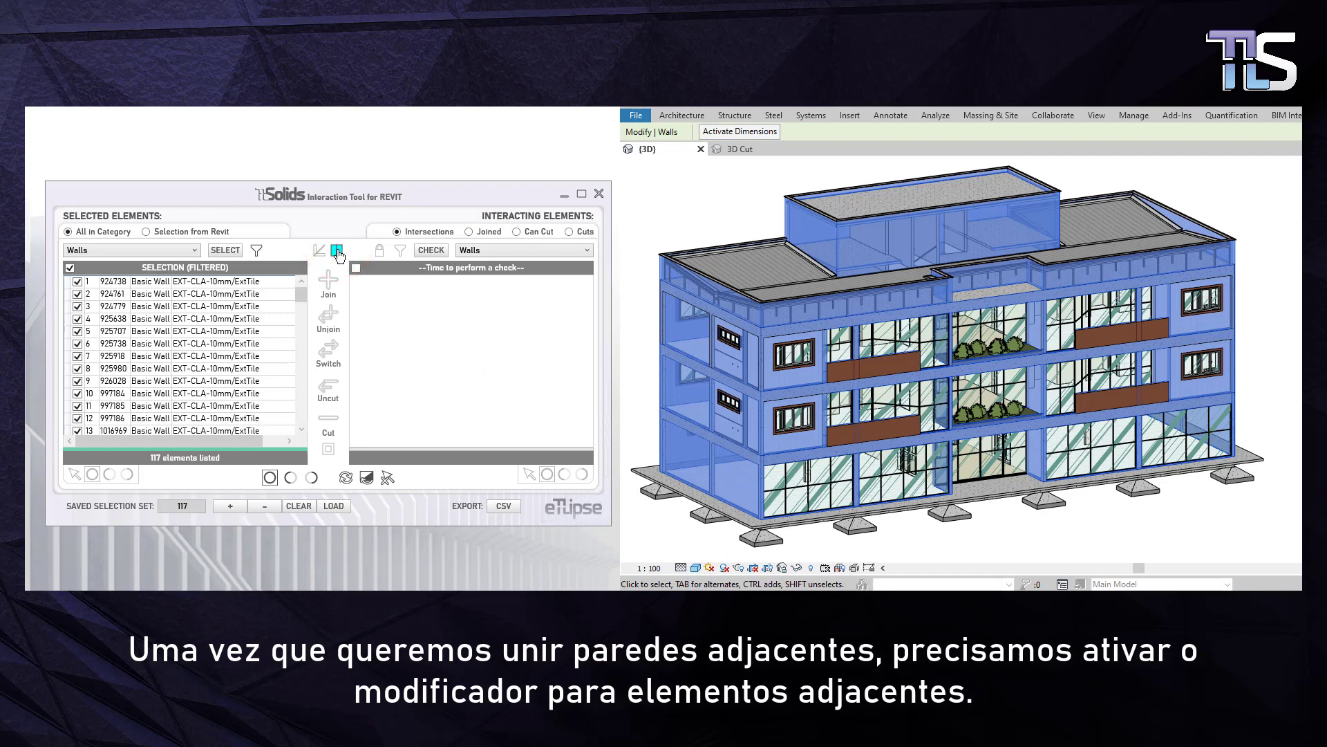
click(430, 250)
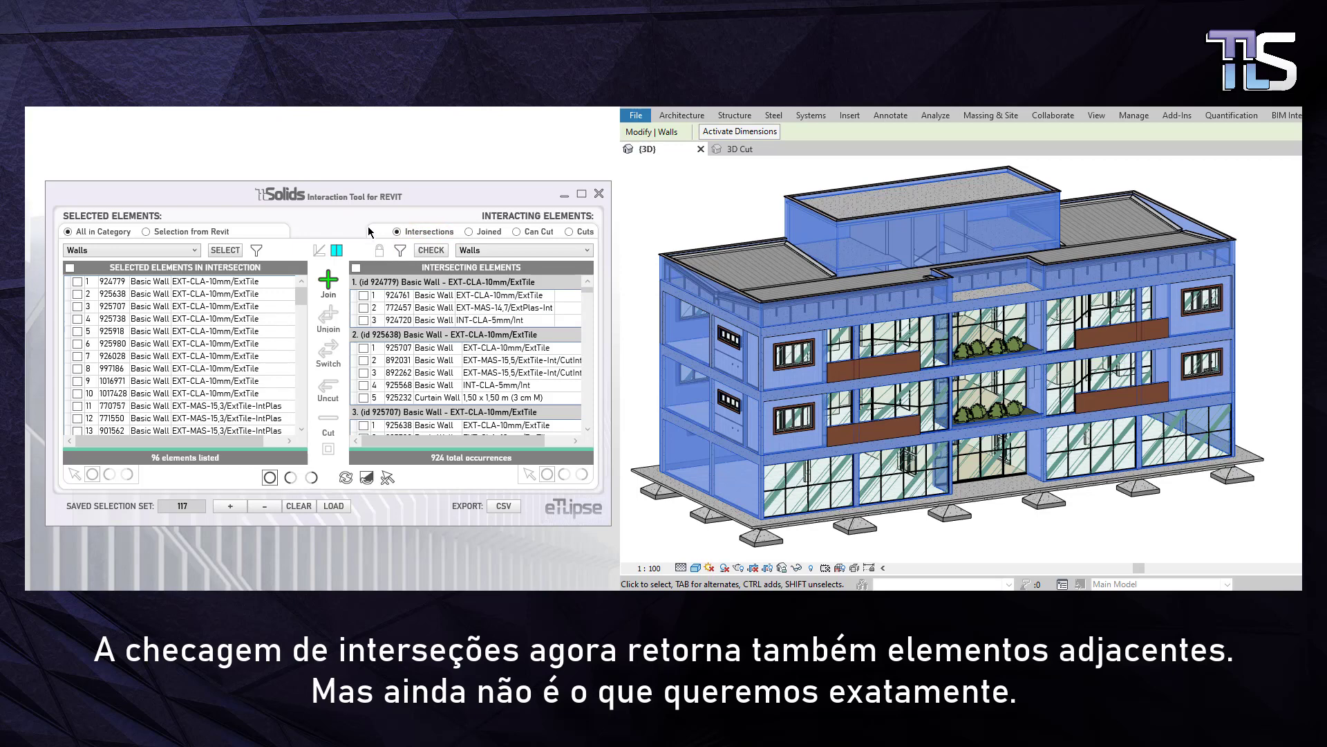
scroll(453, 343, down, 10)
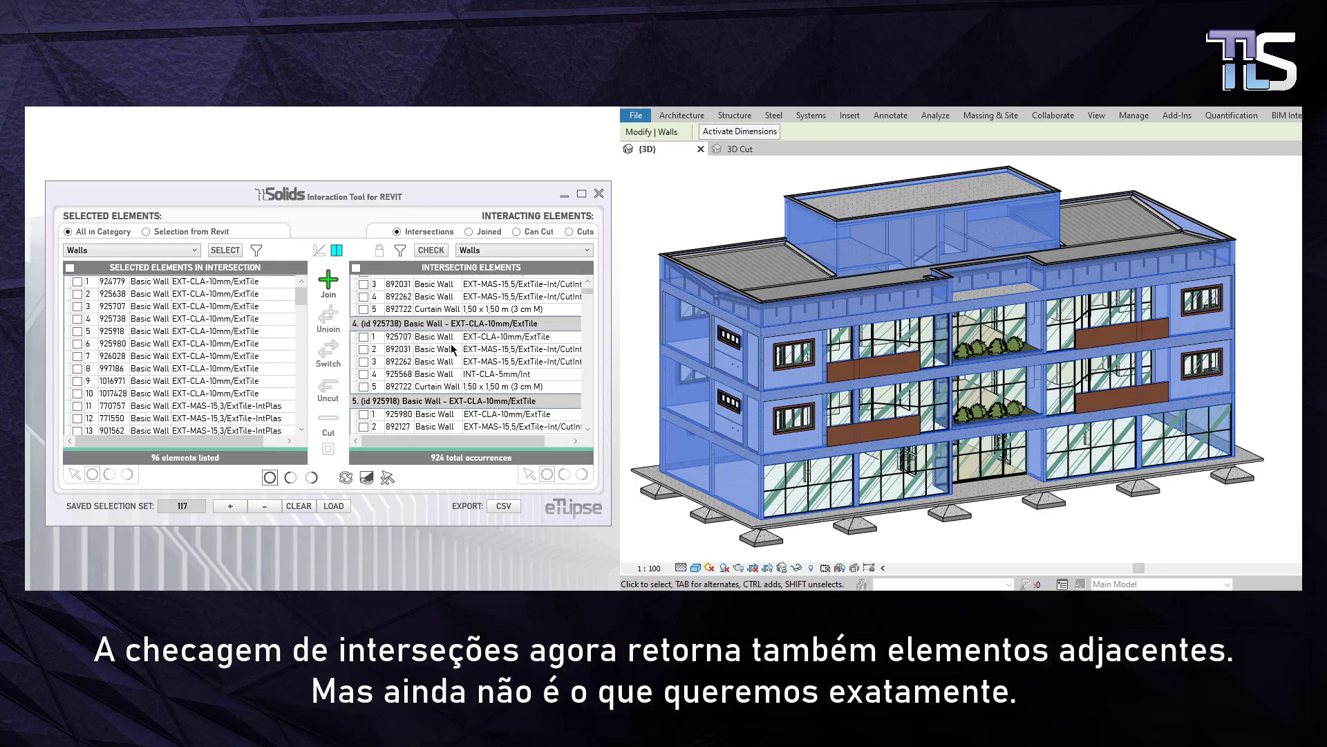
scroll(482, 361, down, 10)
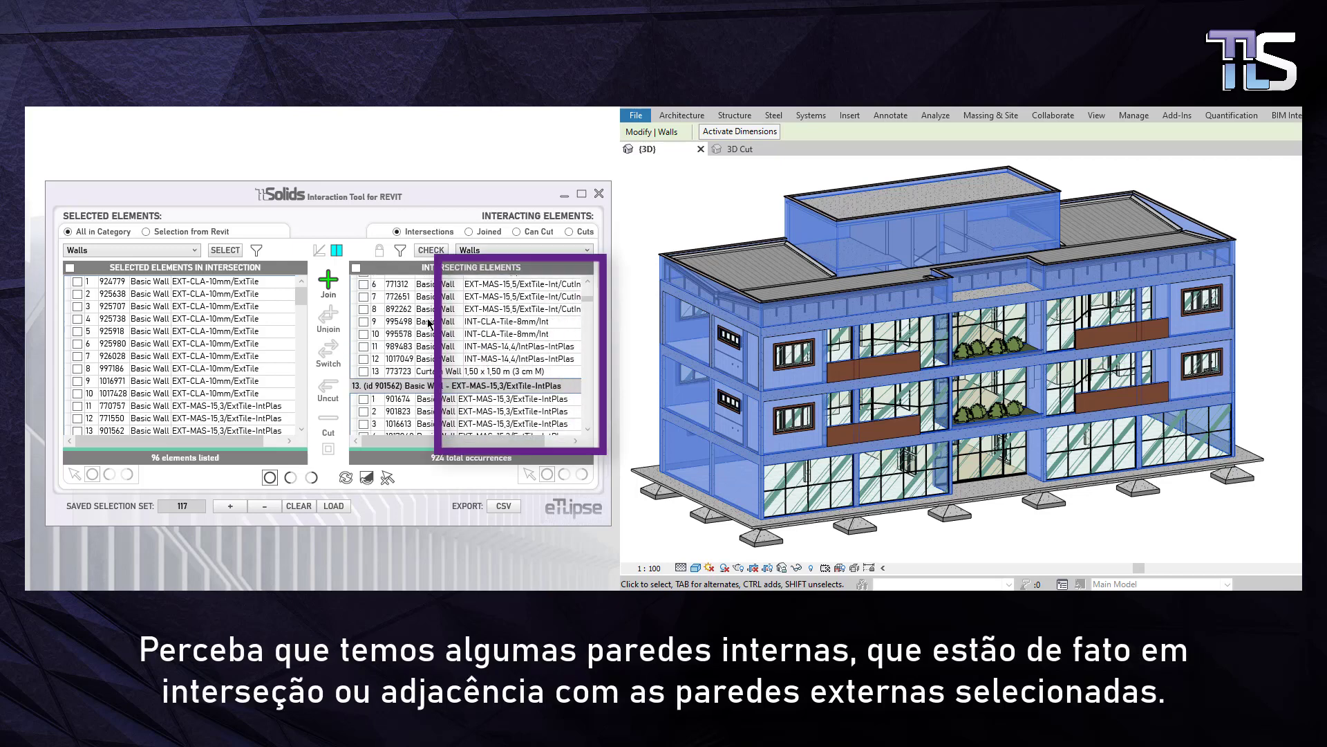
scroll(498, 352, down, 10)
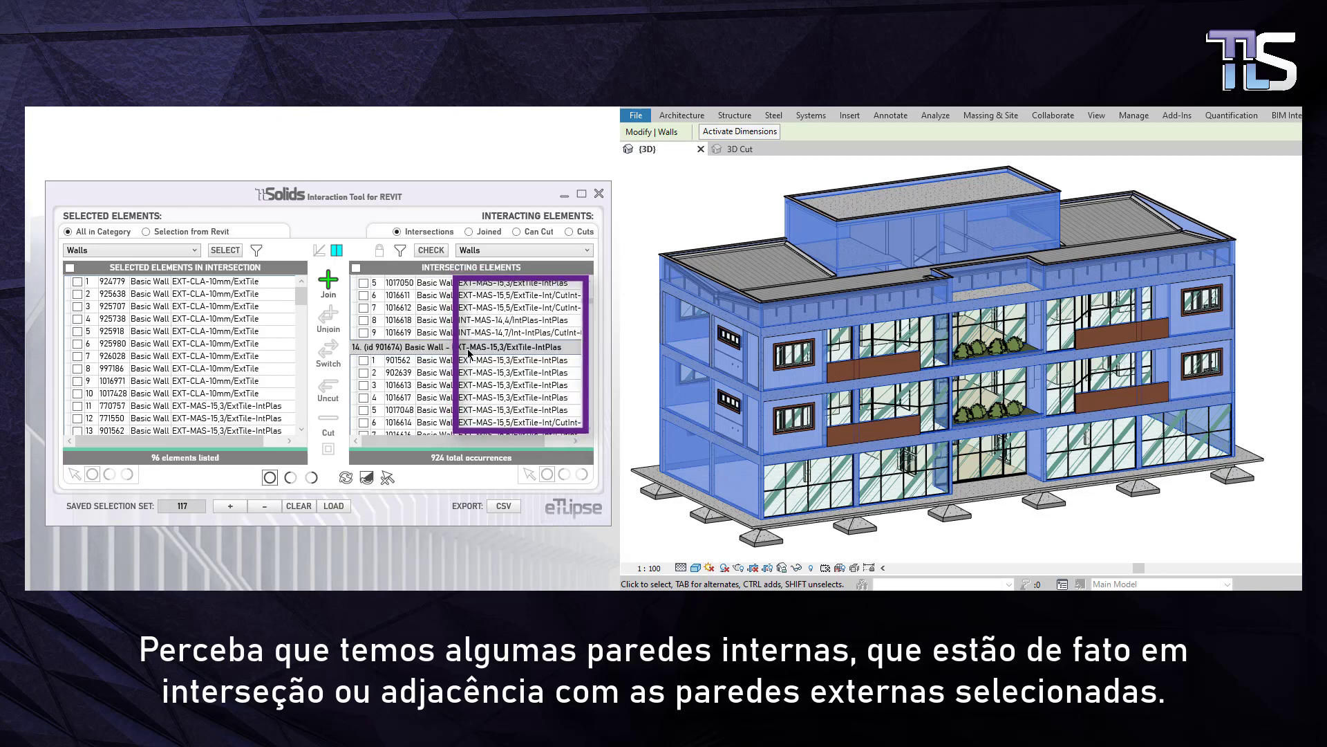
scroll(469, 353, down, 10)
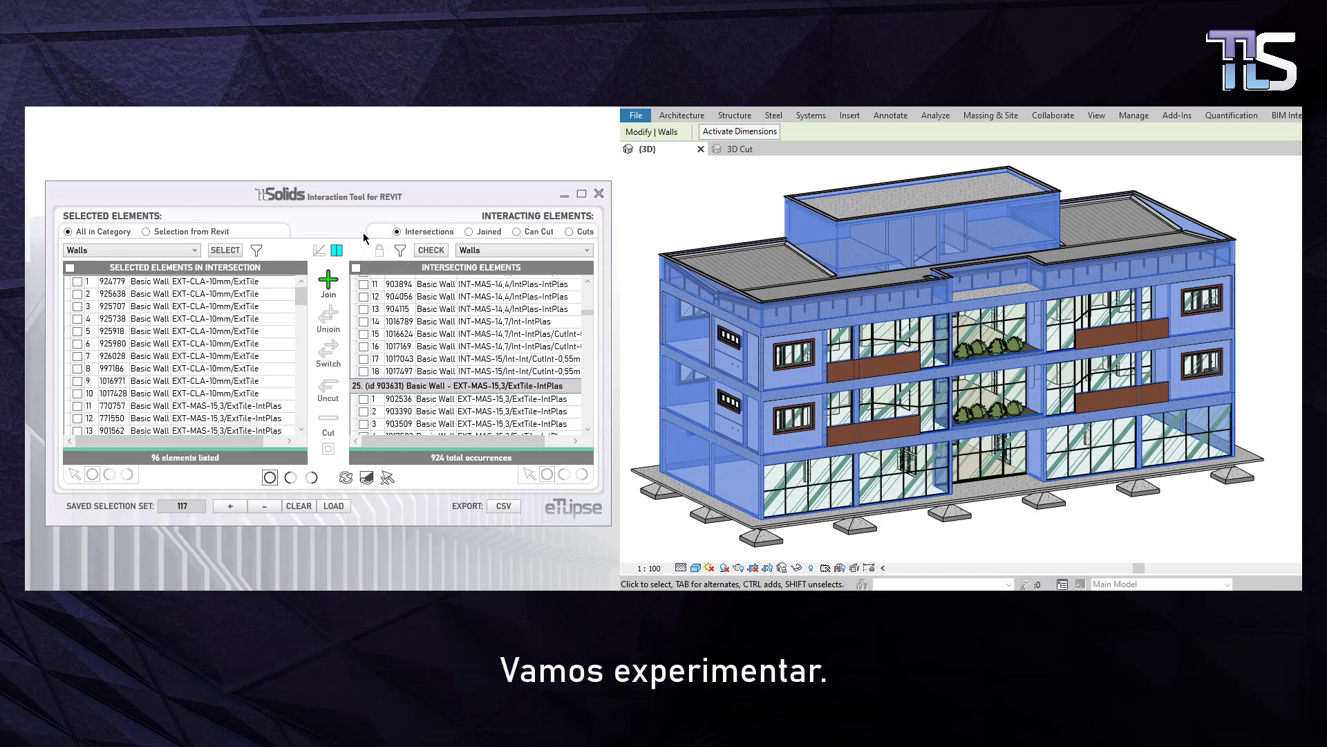
Step: Rerun the check with the interacting elements locked to exterior walls, and join all the intersecting and adjacent walls found
click(381, 255)
click(433, 251)
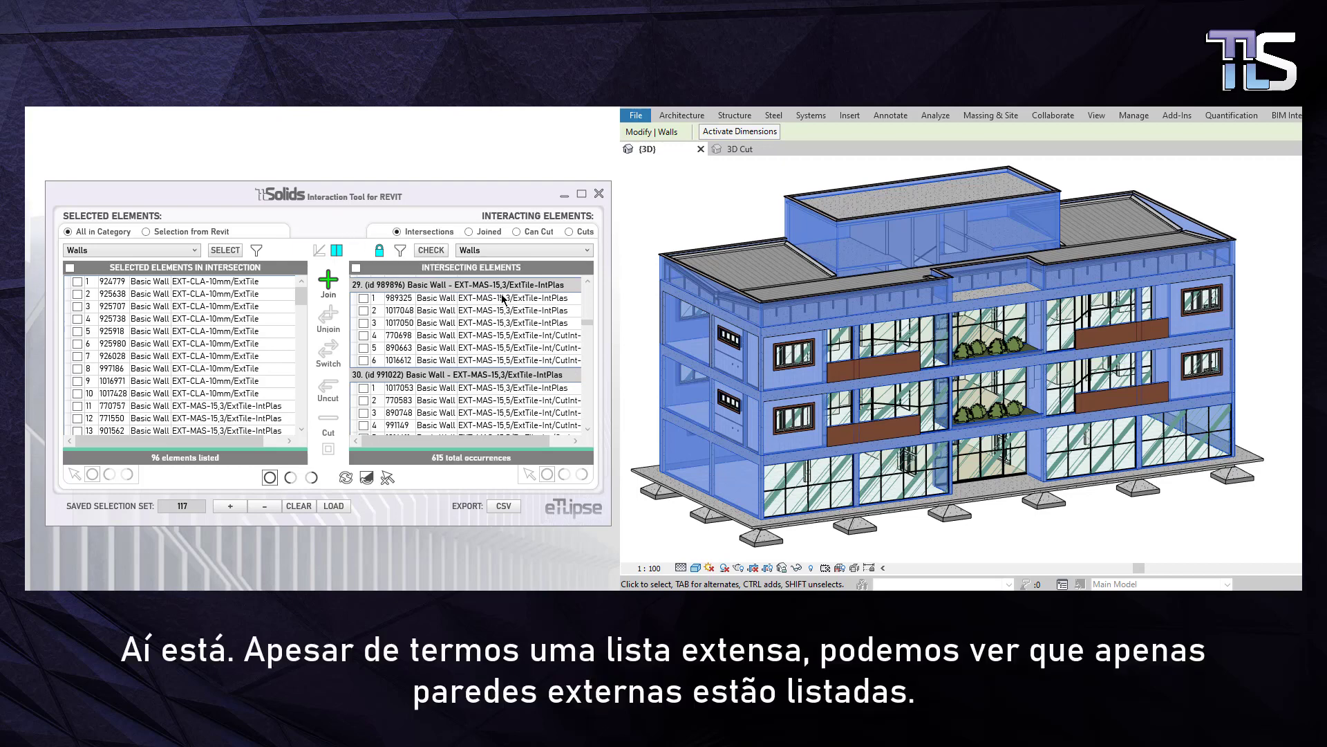
drag(588, 331, 590, 427)
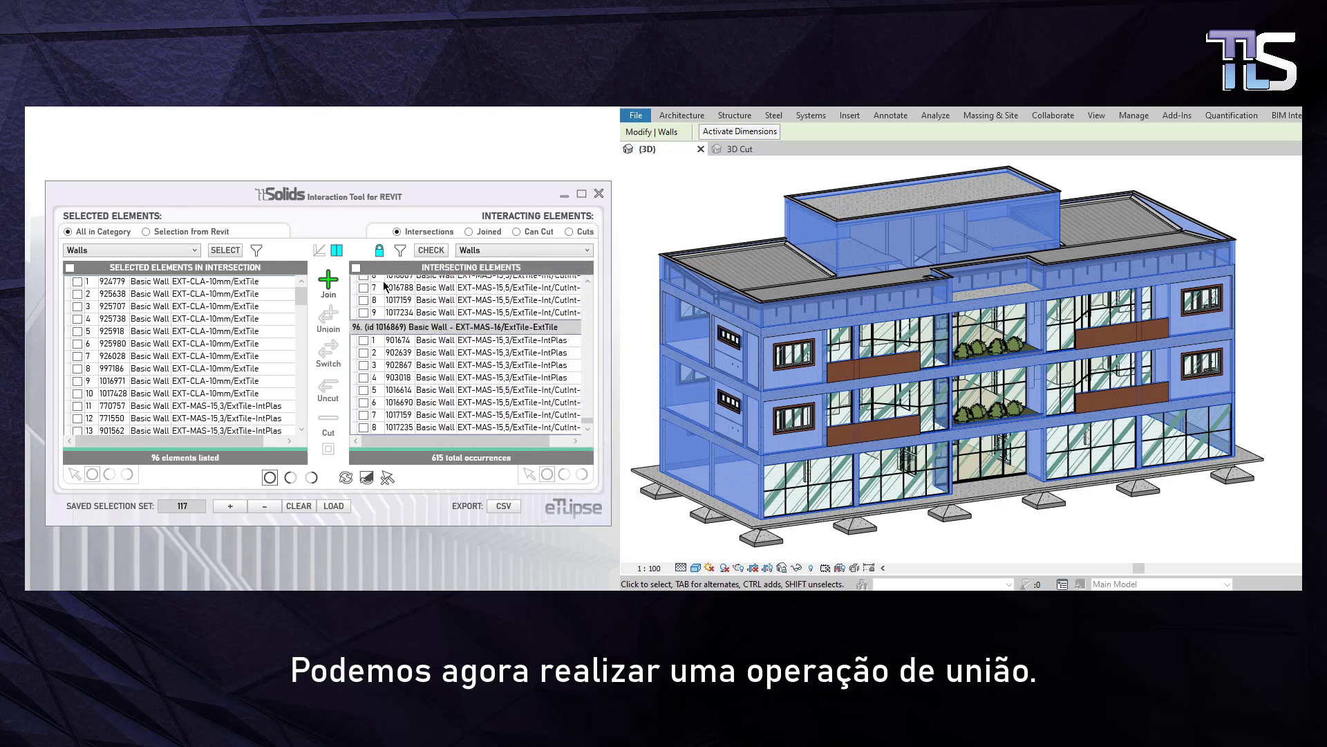
click(329, 287)
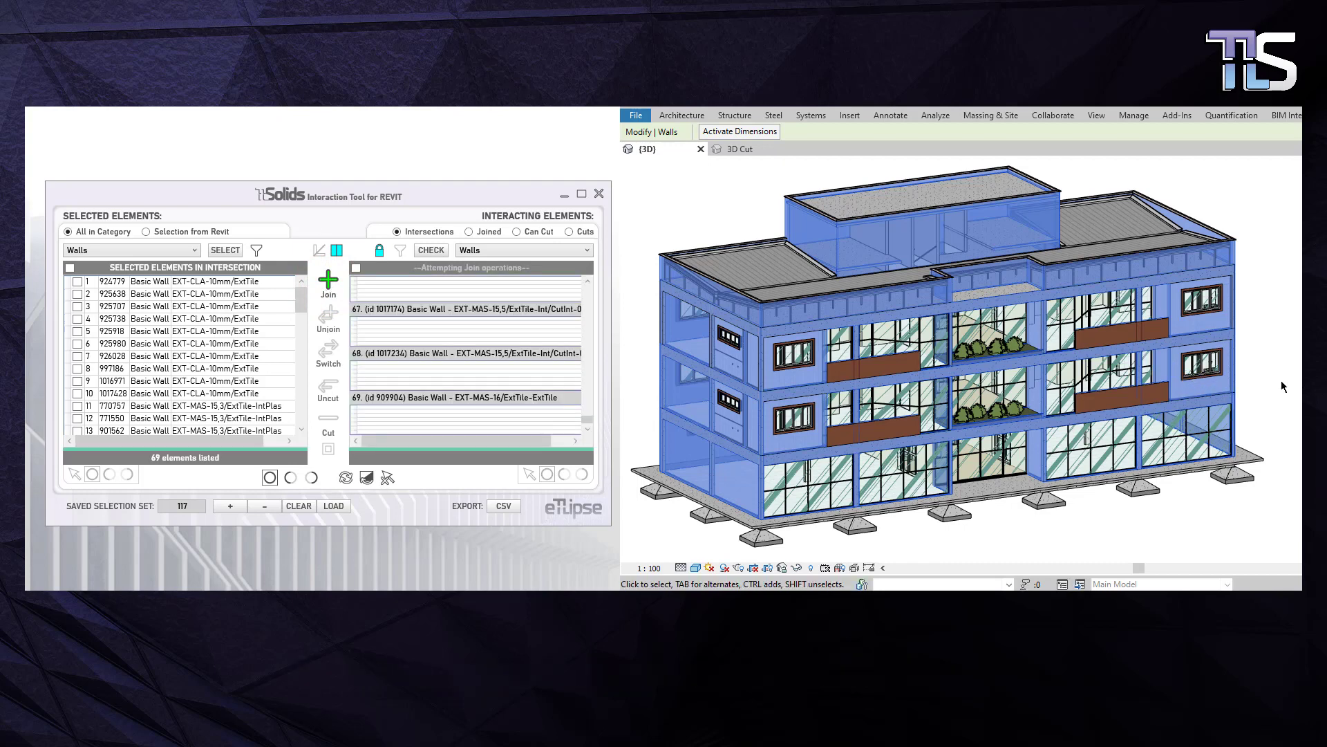
Step: Clear the wall selection and examine the exterior facades around the windows for remaining lines between the joined walls
click(764, 332)
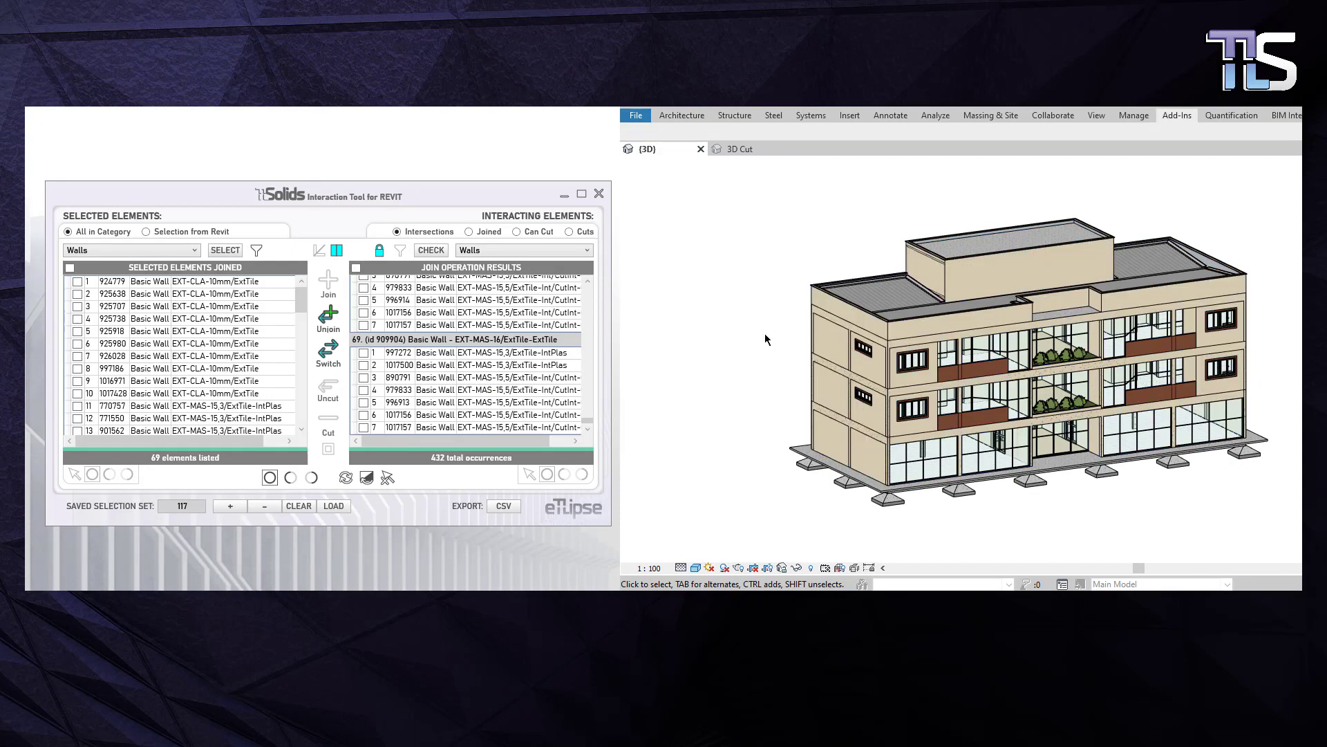
shift+middle_drag(788, 350, 1002, 373)
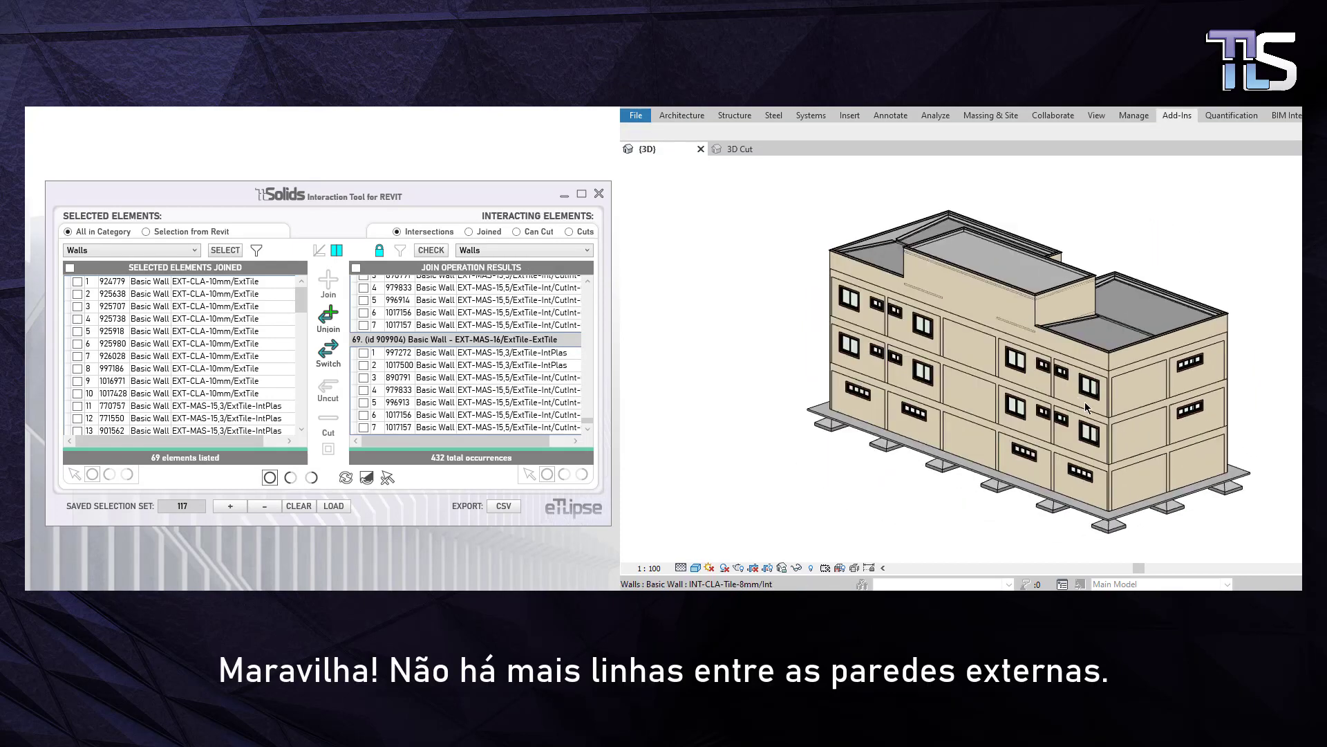
scroll(1003, 373, up, 8)
scroll(1212, 429, up, 3)
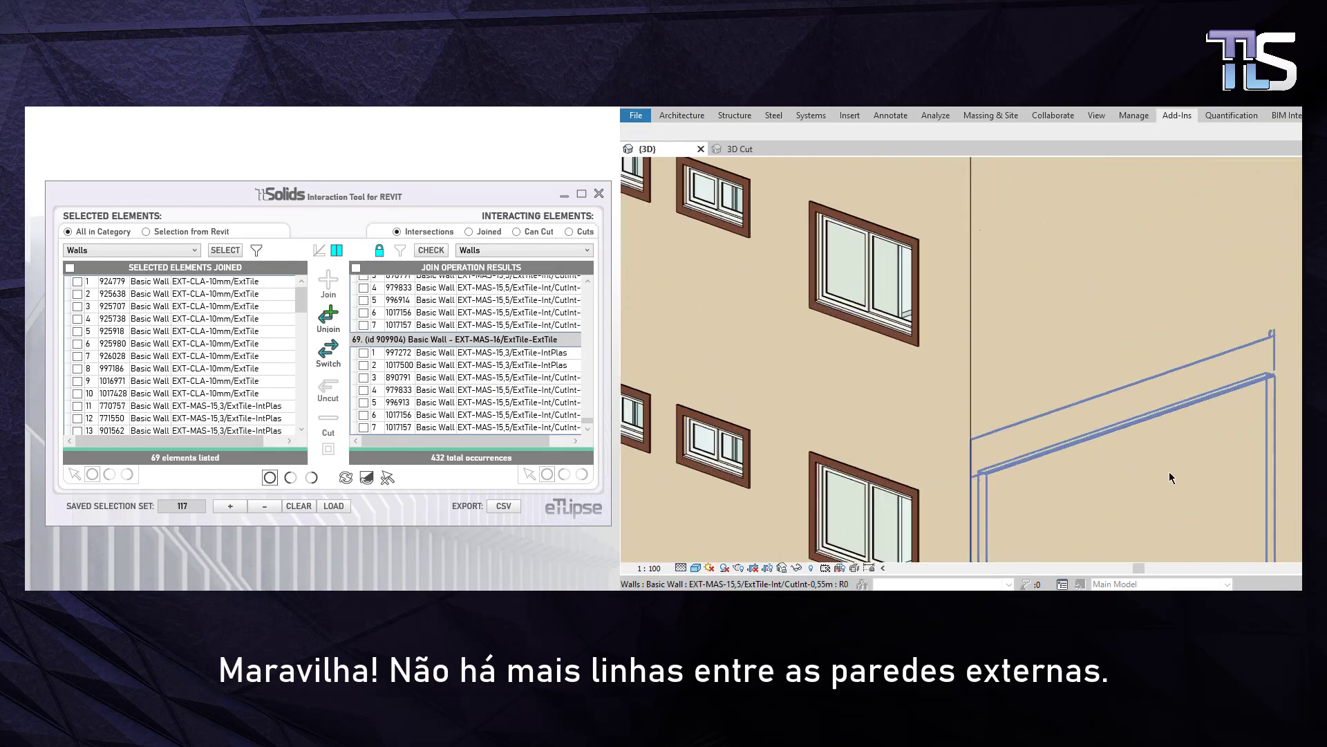
scroll(979, 441, down, 4)
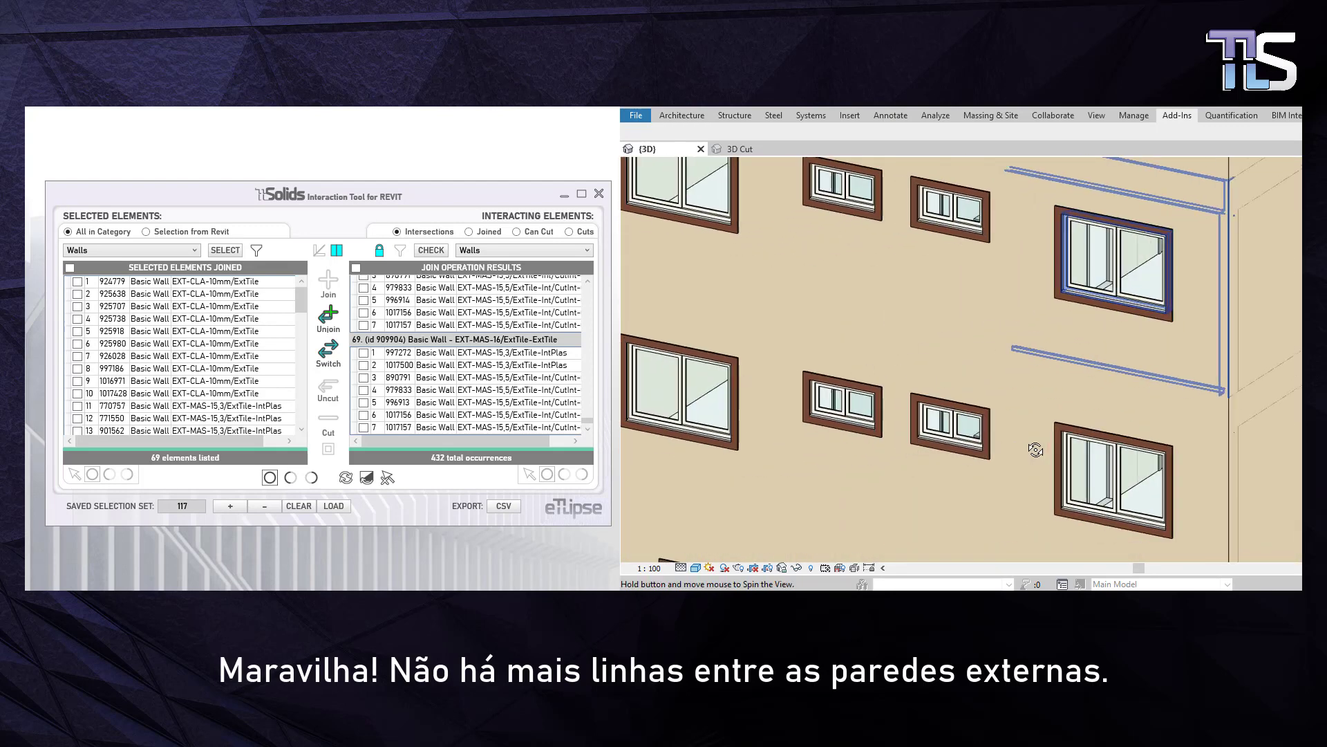
middle_drag(1037, 429, 755, 435)
scroll(860, 415, up, 3)
middle_drag(859, 415, 839, 305)
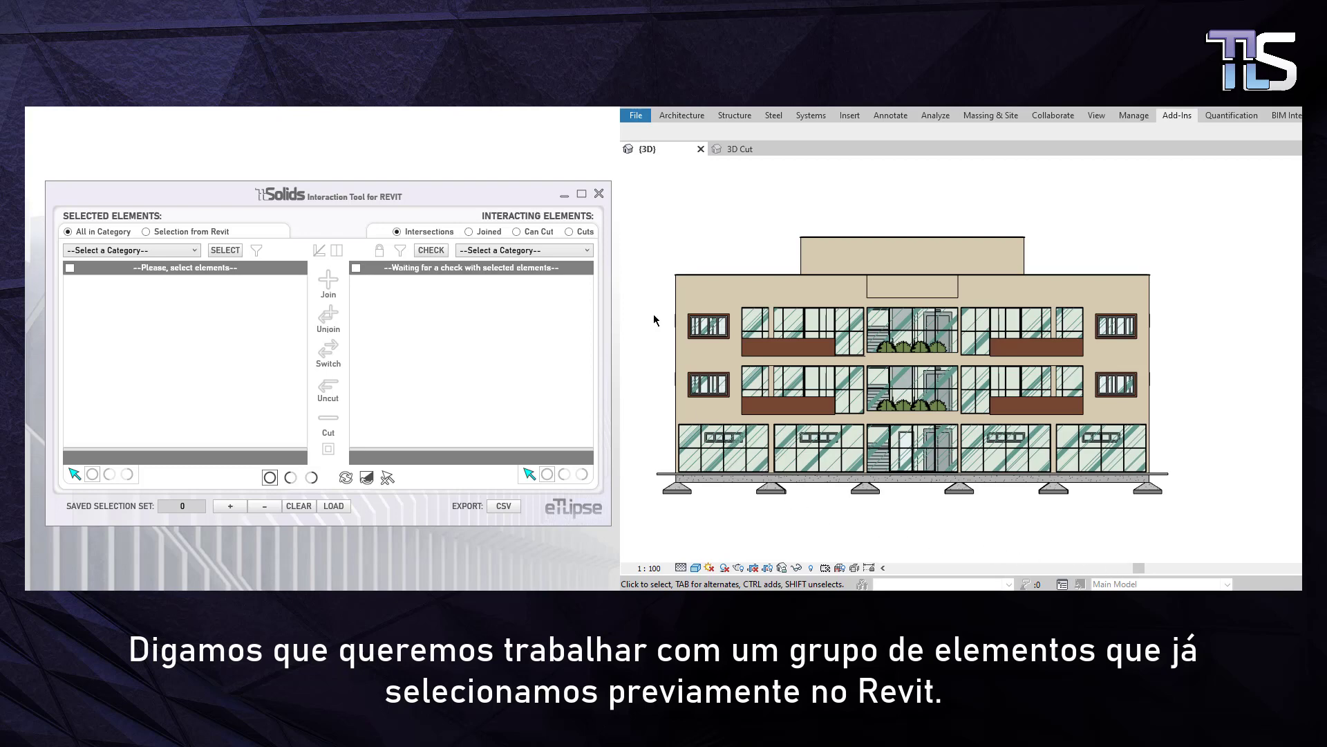
Step: Select all the building's upper-level elements in the 3D view and list only the Walls from that Revit selection
drag(653, 199, 1208, 320)
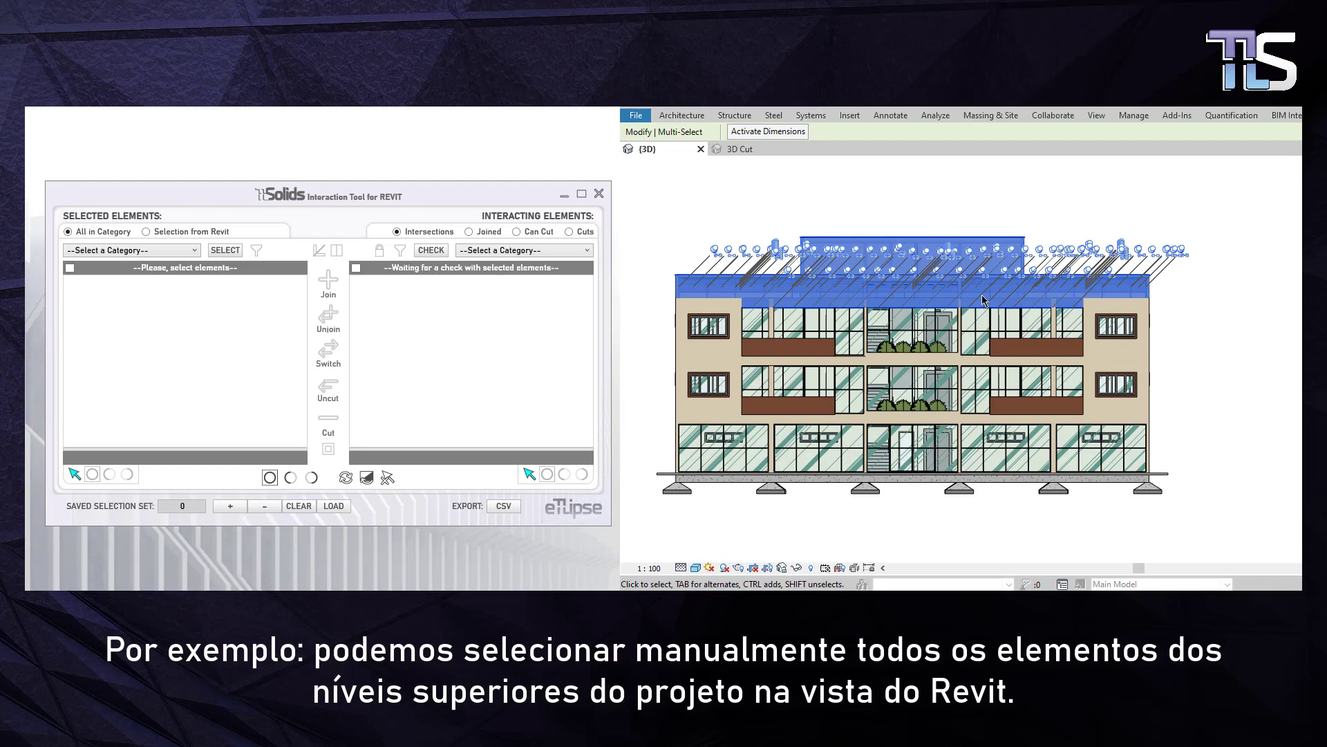
shift+middle_drag(744, 207, 836, 300)
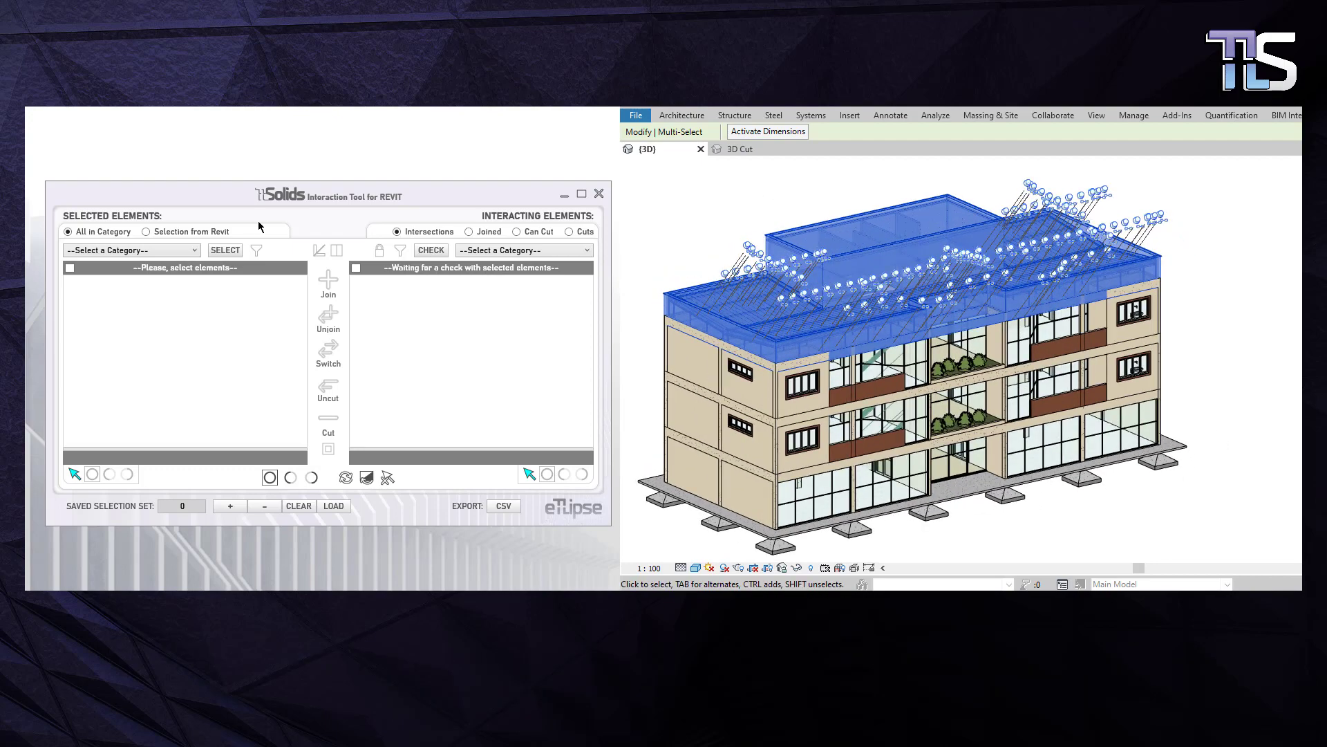
click(160, 233)
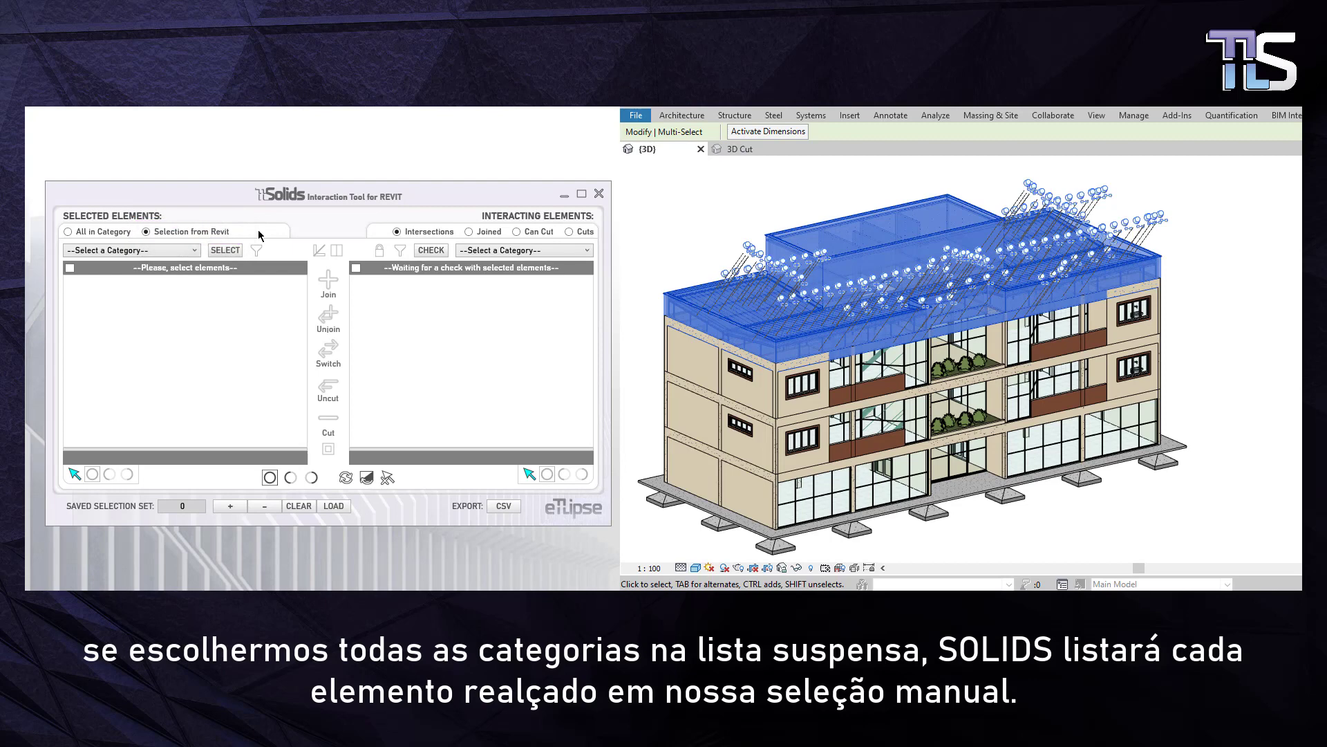
click(153, 251)
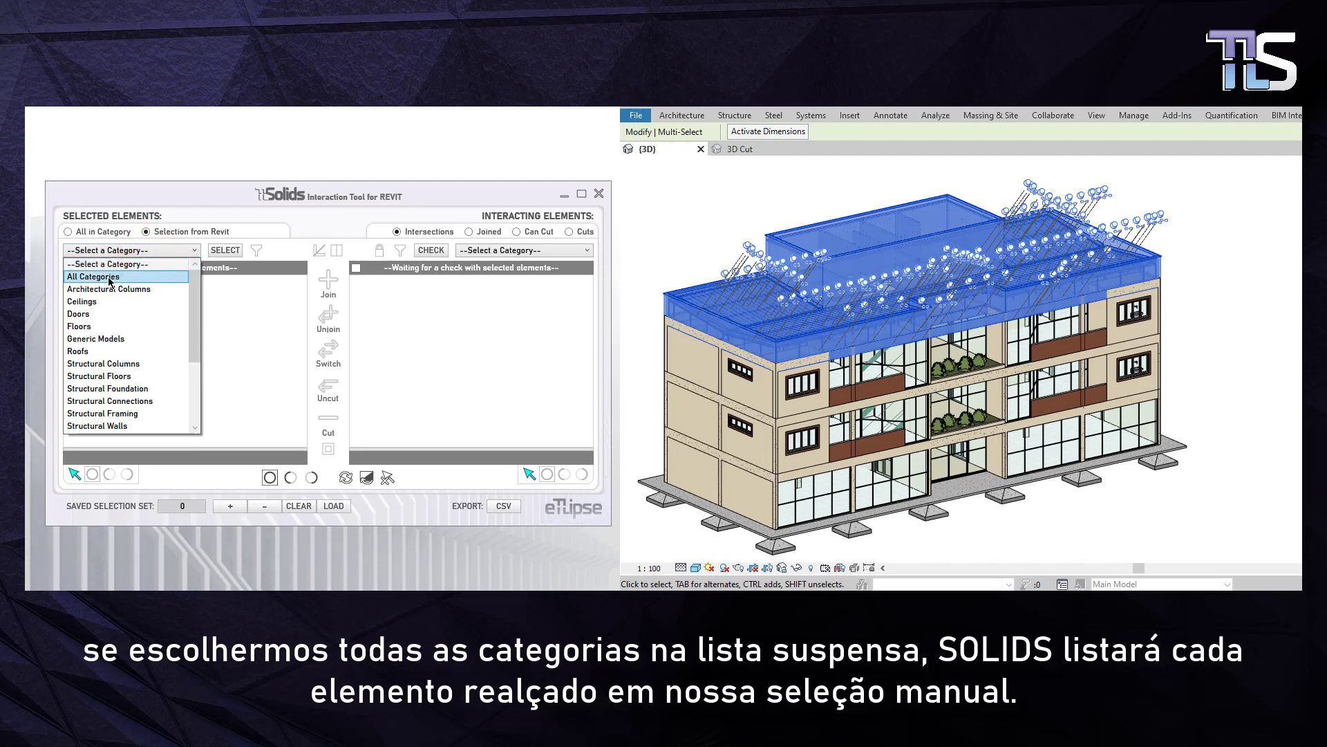
scroll(110, 290, down, 3)
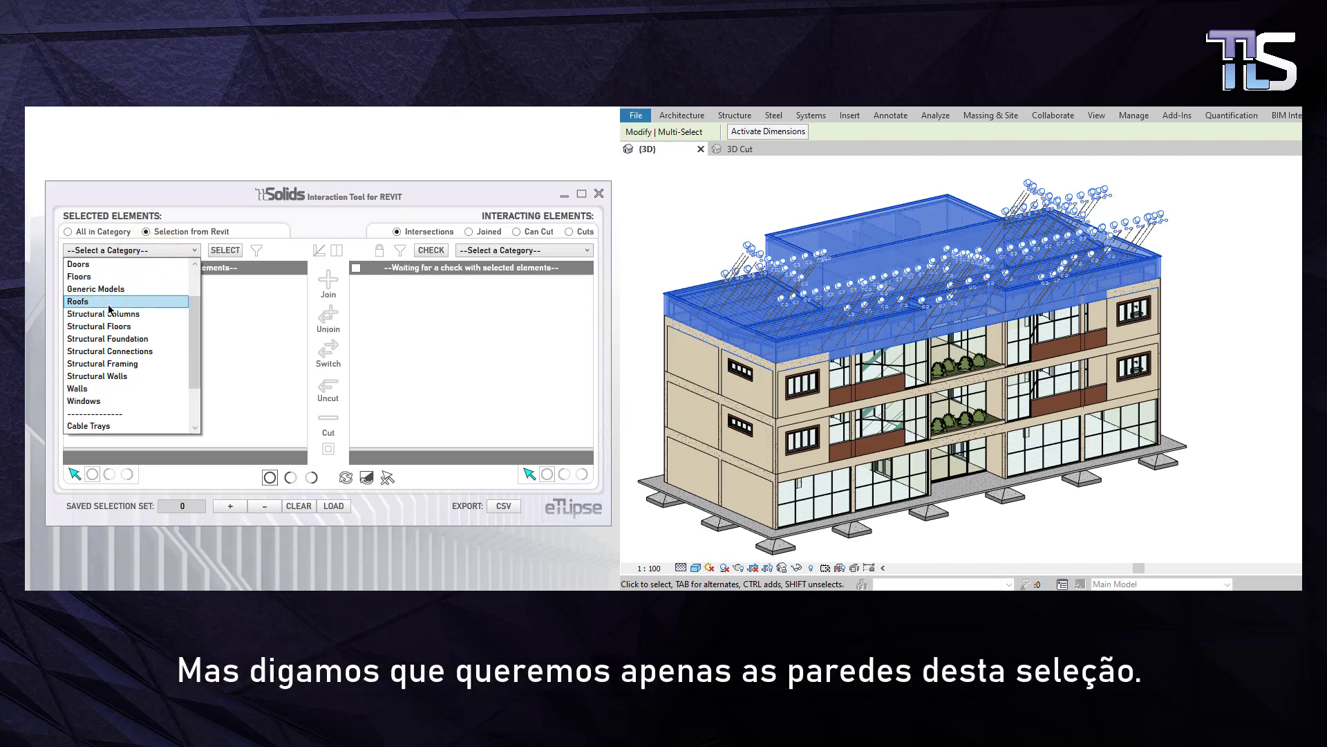
click(100, 342)
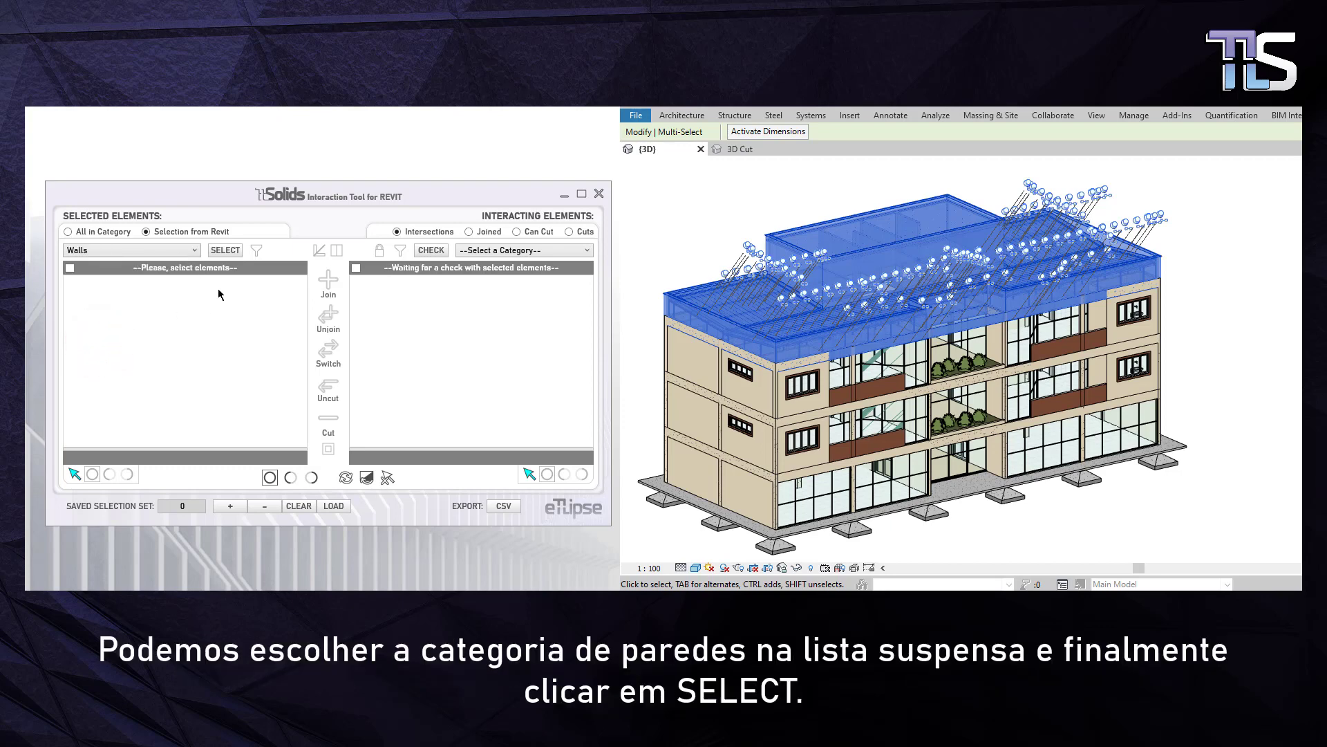
click(223, 250)
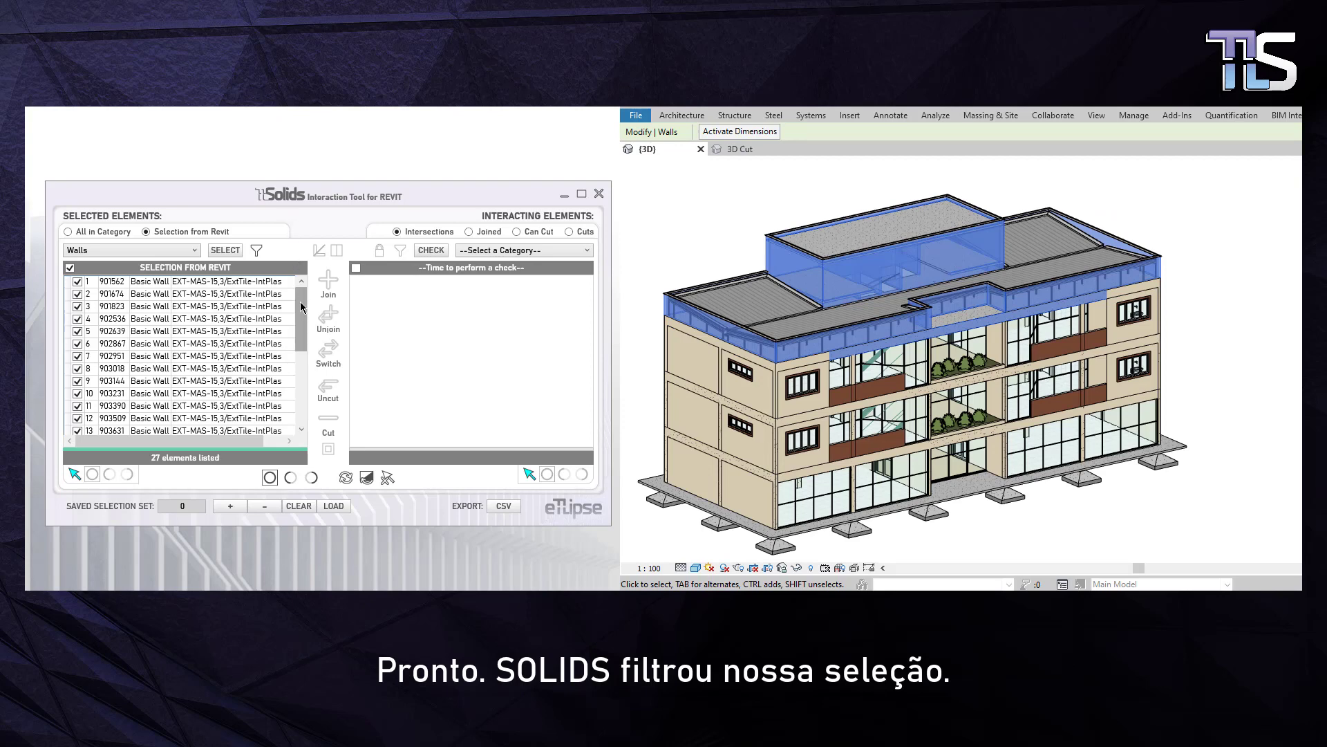
drag(300, 304, 302, 386)
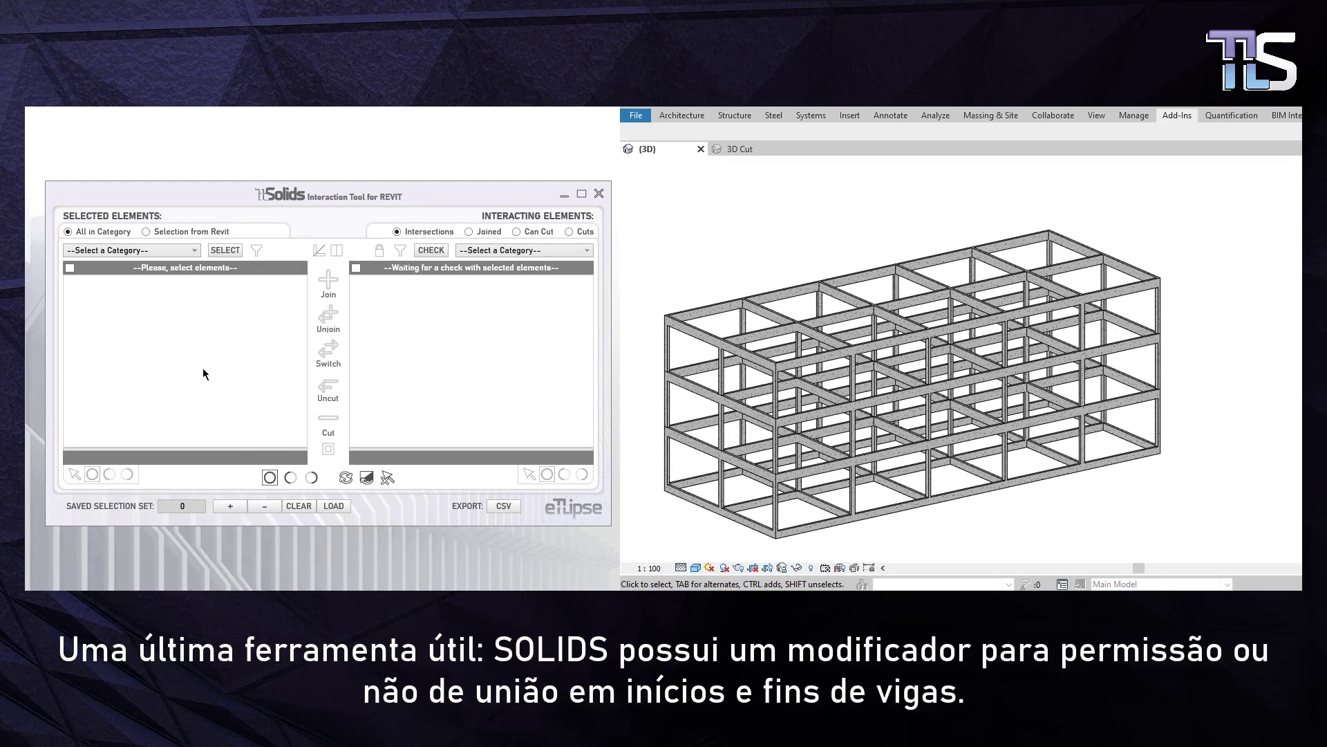
Step: List all elements of the Structural Framing category as the selected elements
click(156, 250)
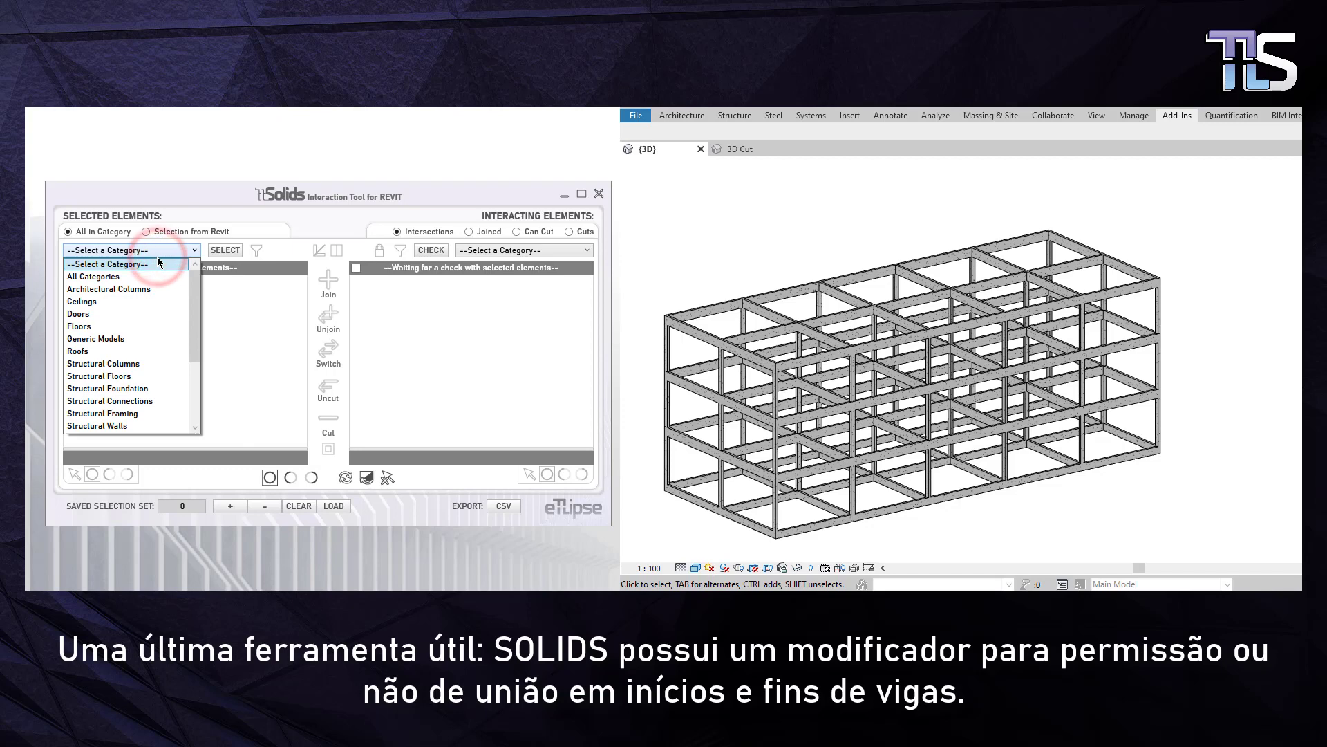
click(145, 411)
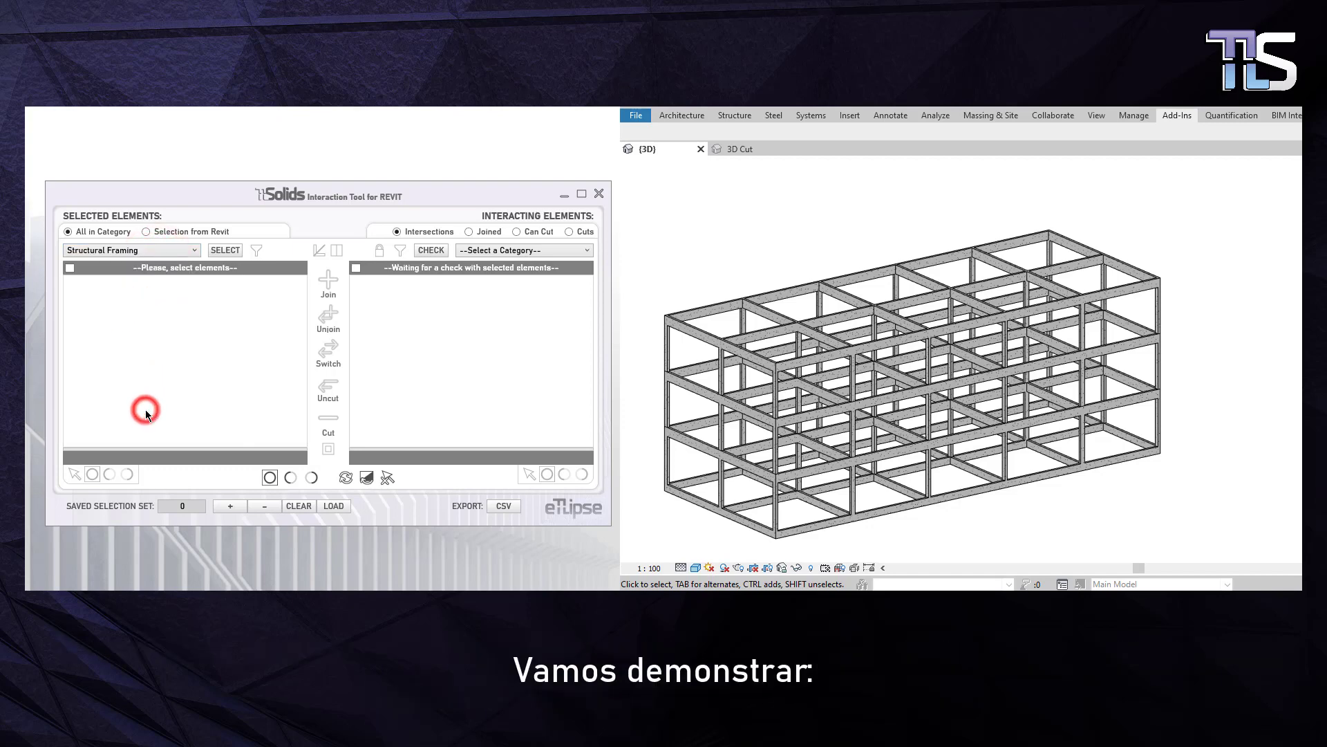
click(226, 252)
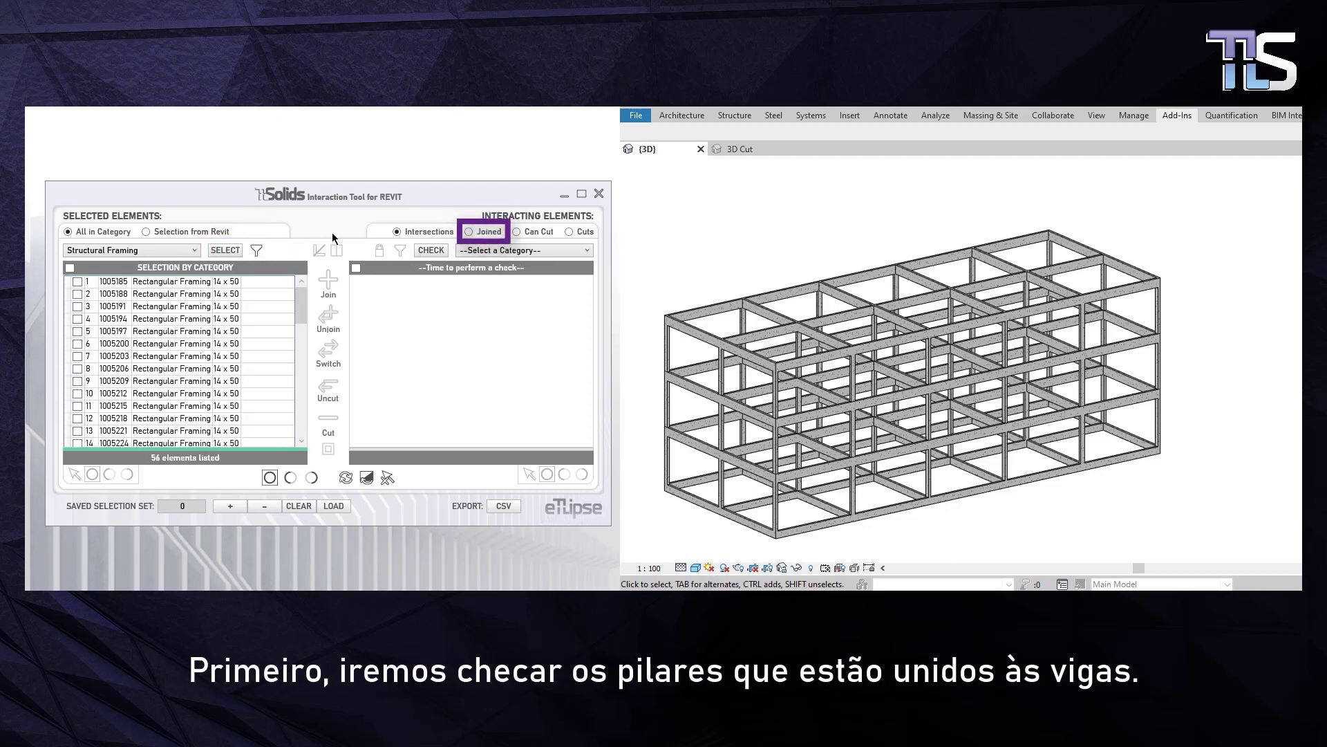
Step: Check the framing elements for joined Structural Columns and unjoin all the columns found
click(470, 233)
click(496, 249)
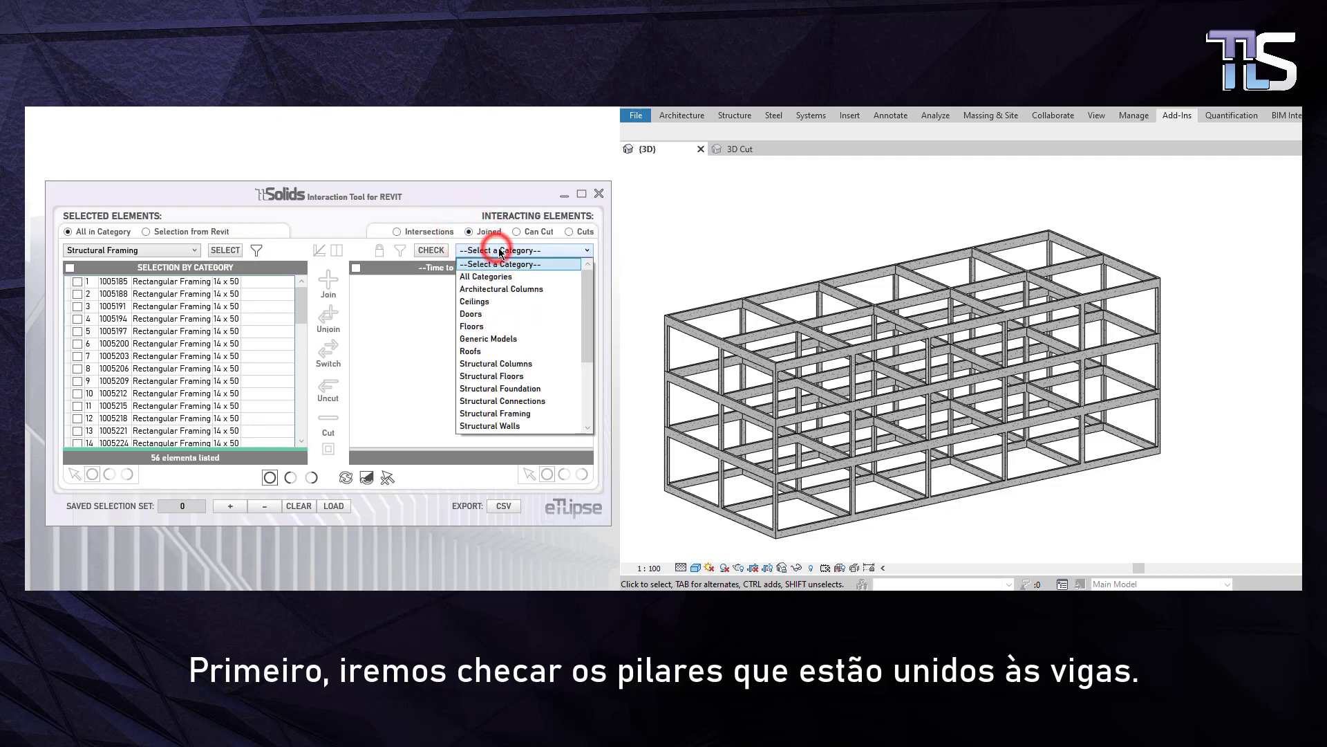
click(496, 363)
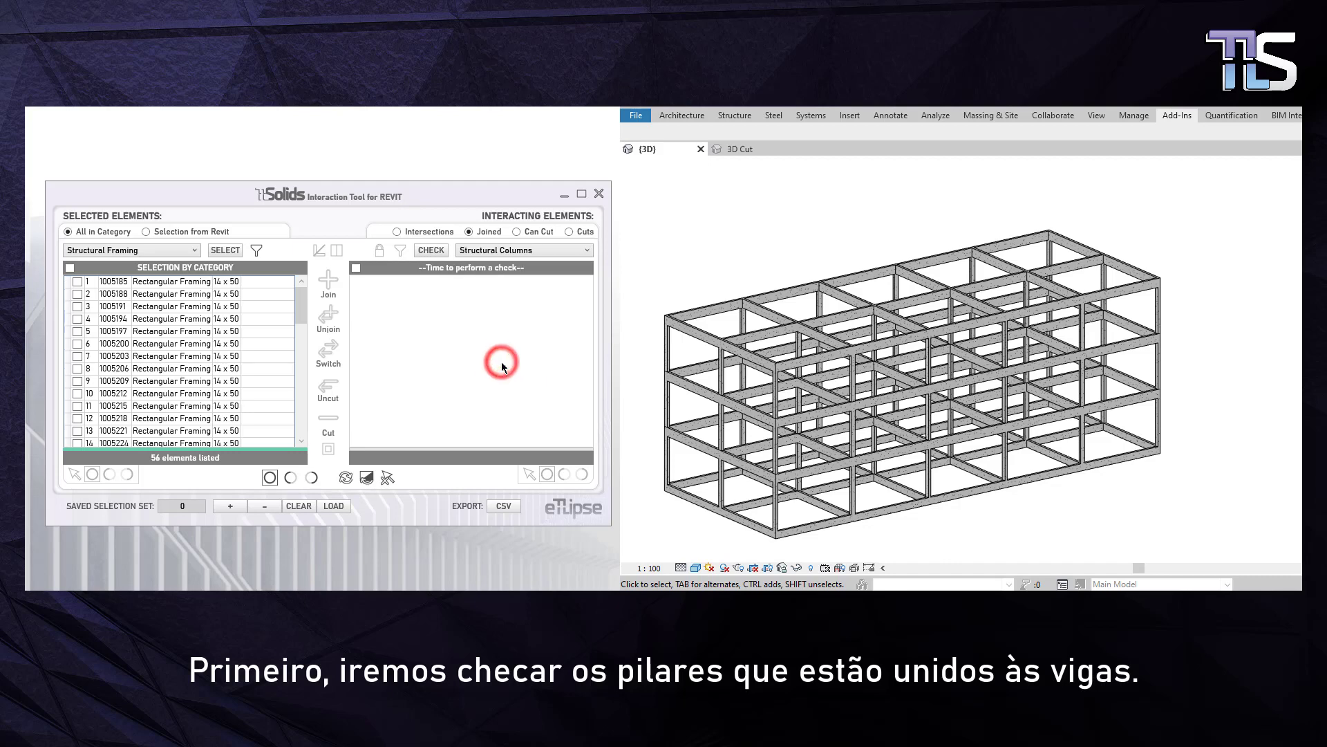
click(432, 253)
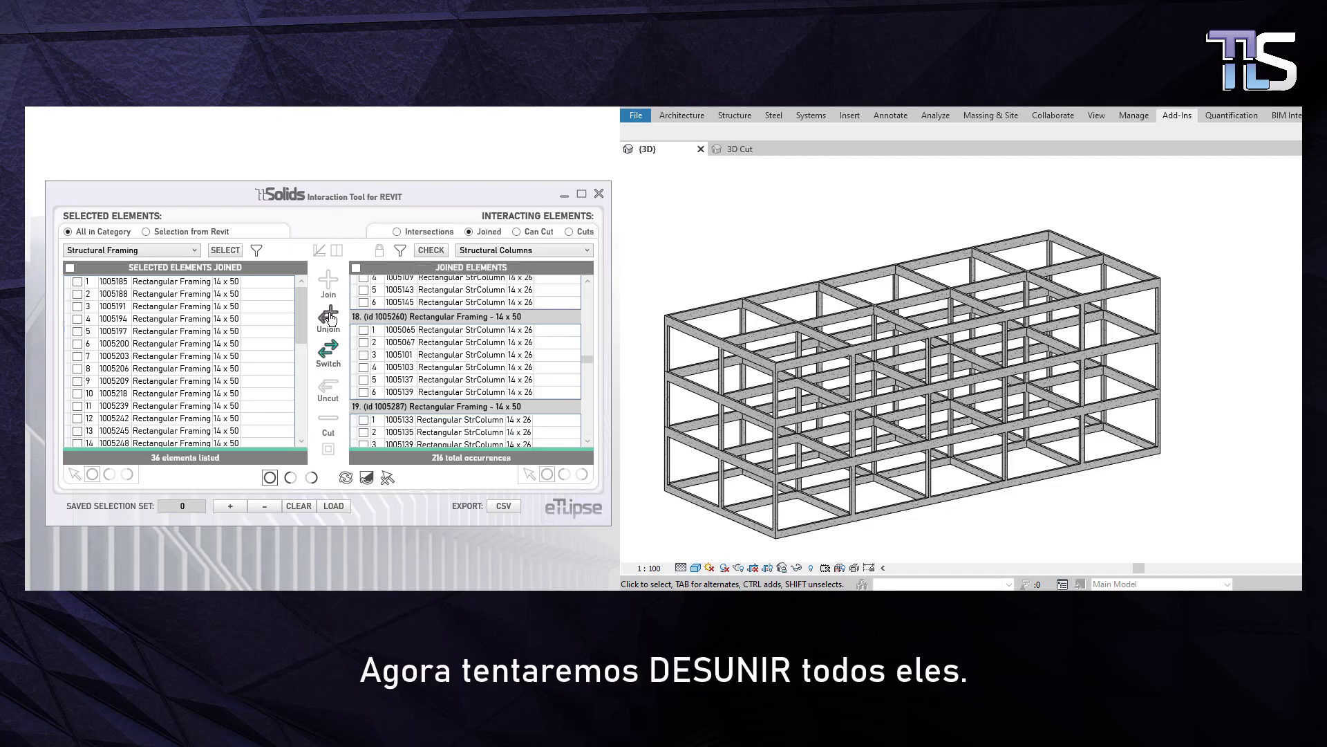
click(329, 318)
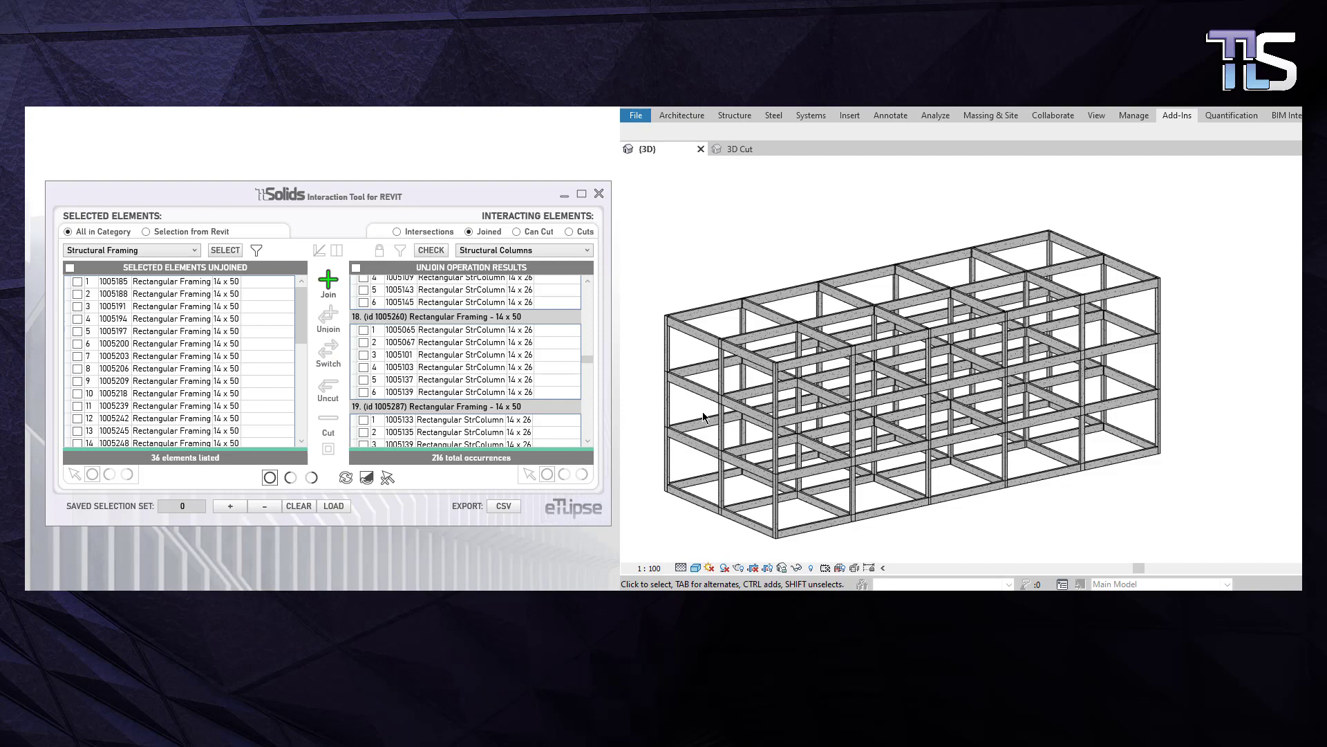
Step: Examine a column crossing the middle of a beam by selecting the beam and the columns above and below it
scroll(704, 417, up, 4)
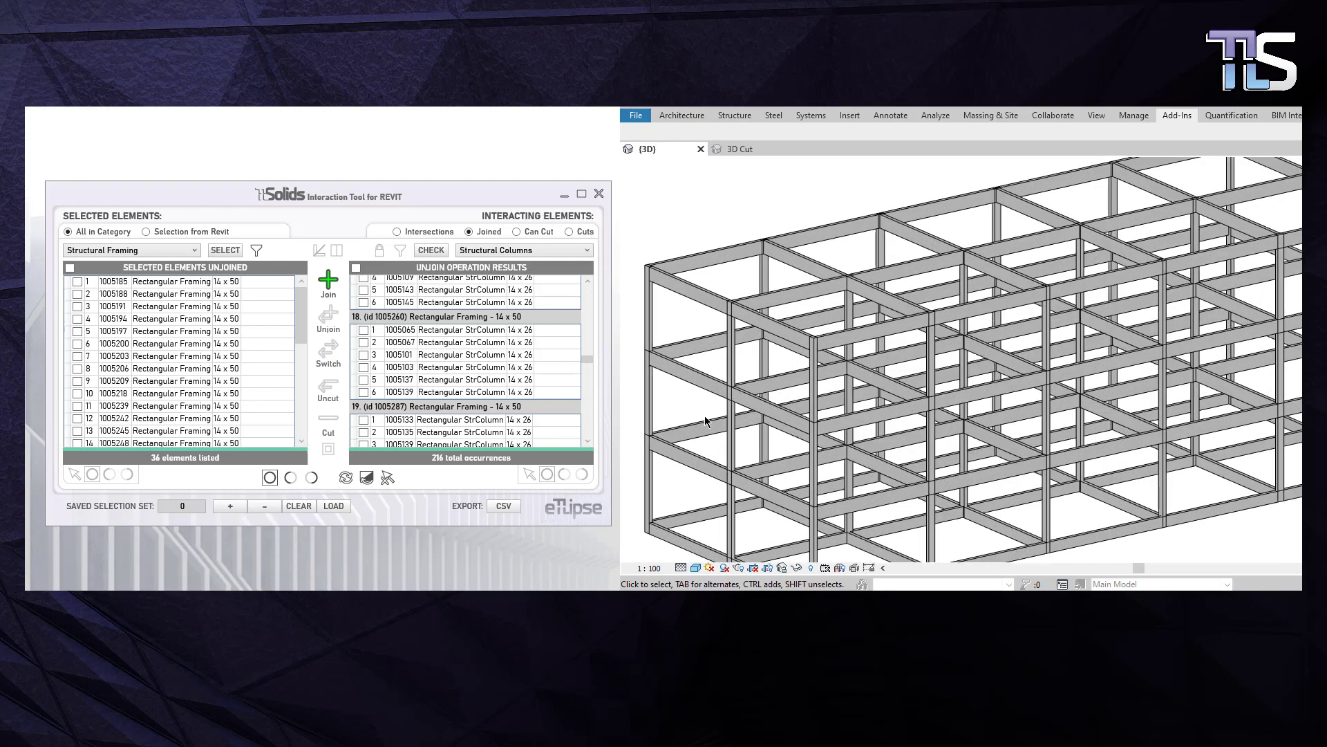
scroll(714, 383, up, 5)
scroll(738, 385, up, 4)
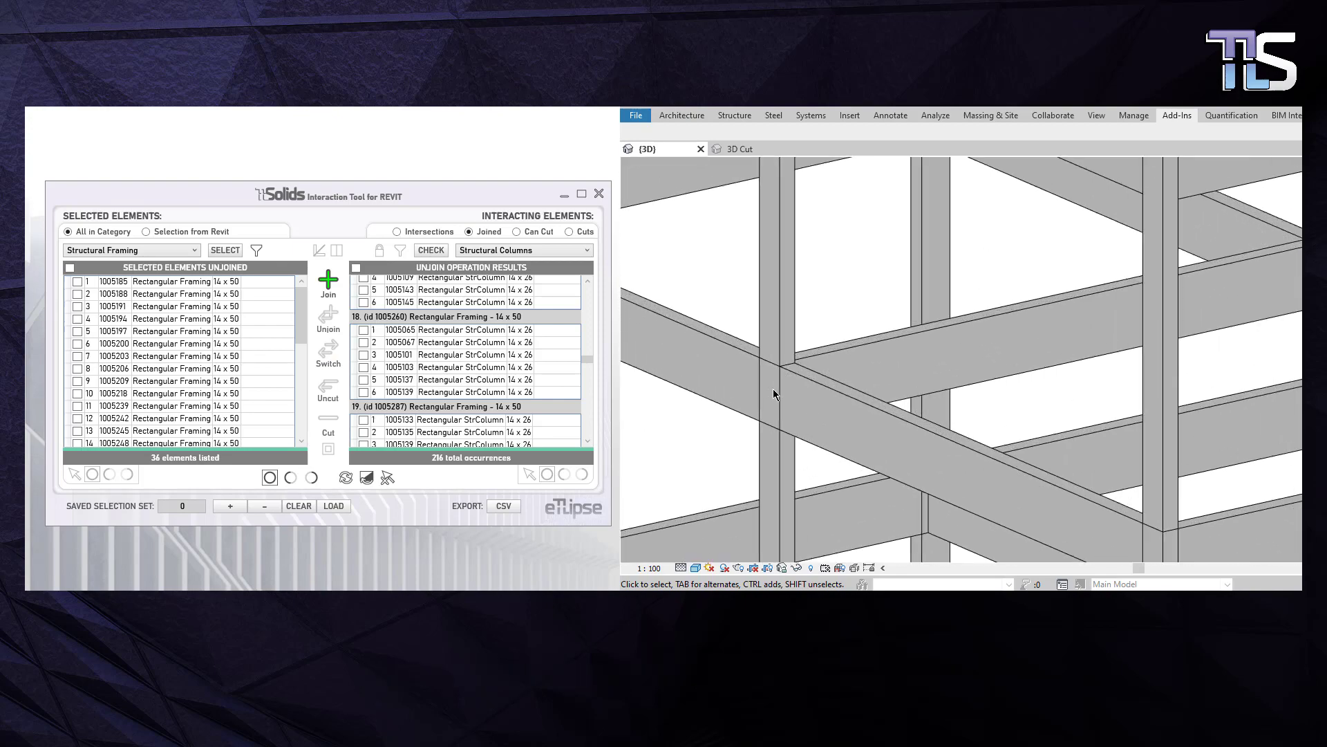
click(817, 377)
click(779, 312)
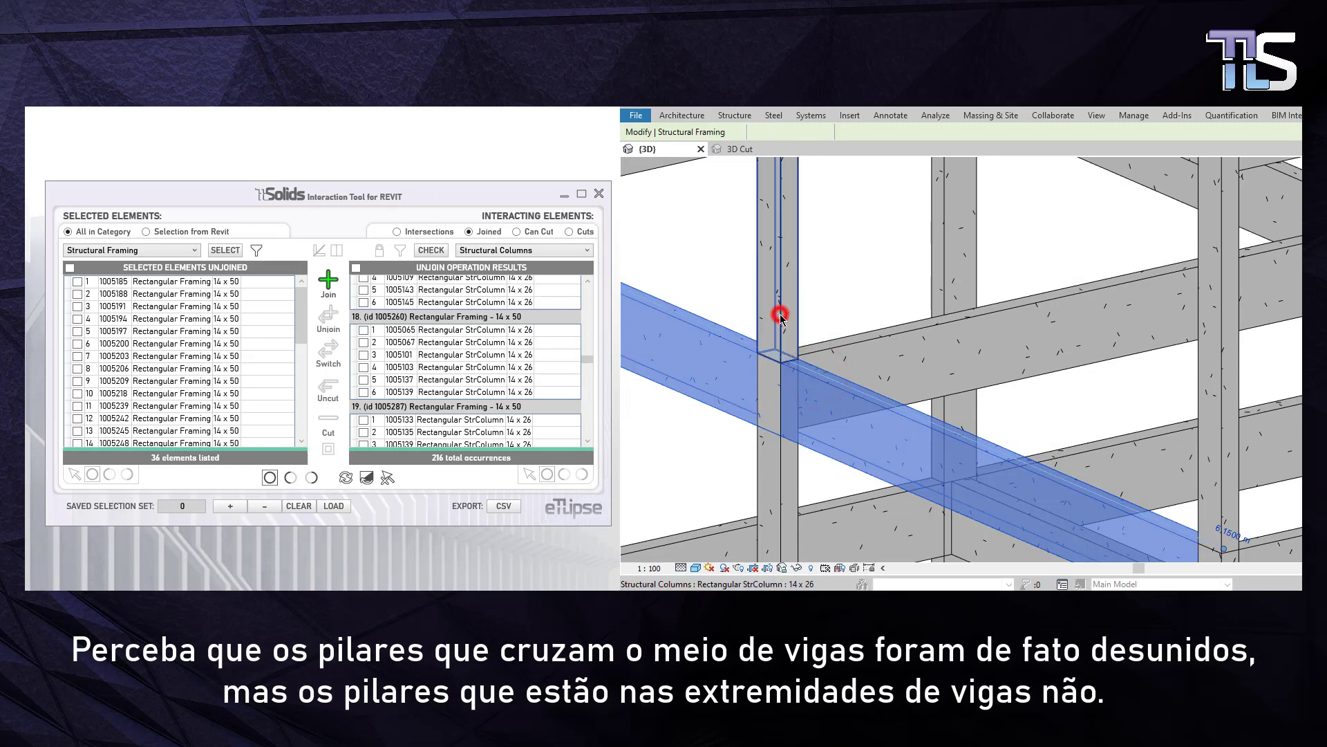
click(768, 458)
scroll(769, 394, down, 5)
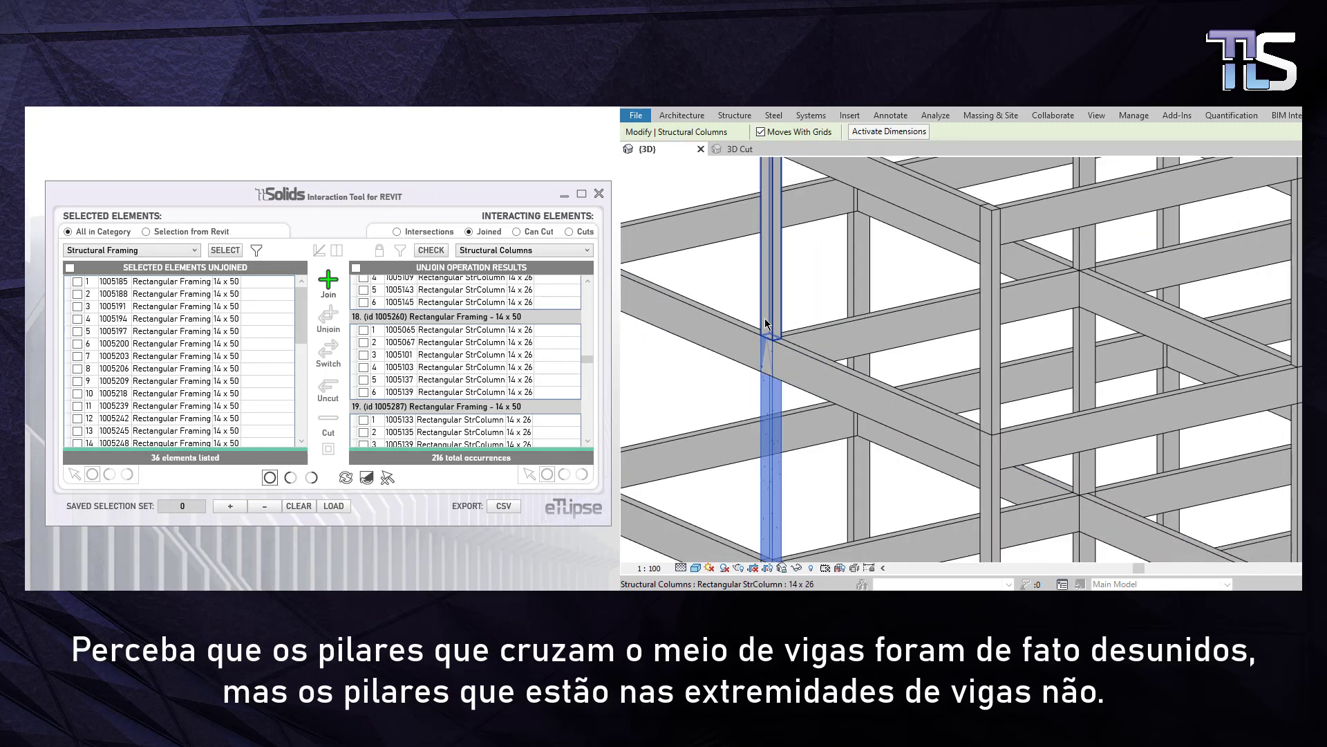
Step: Examine the corner column at the beam ends for remaining joins, and clear the selection
scroll(852, 389, up, 5)
click(901, 379)
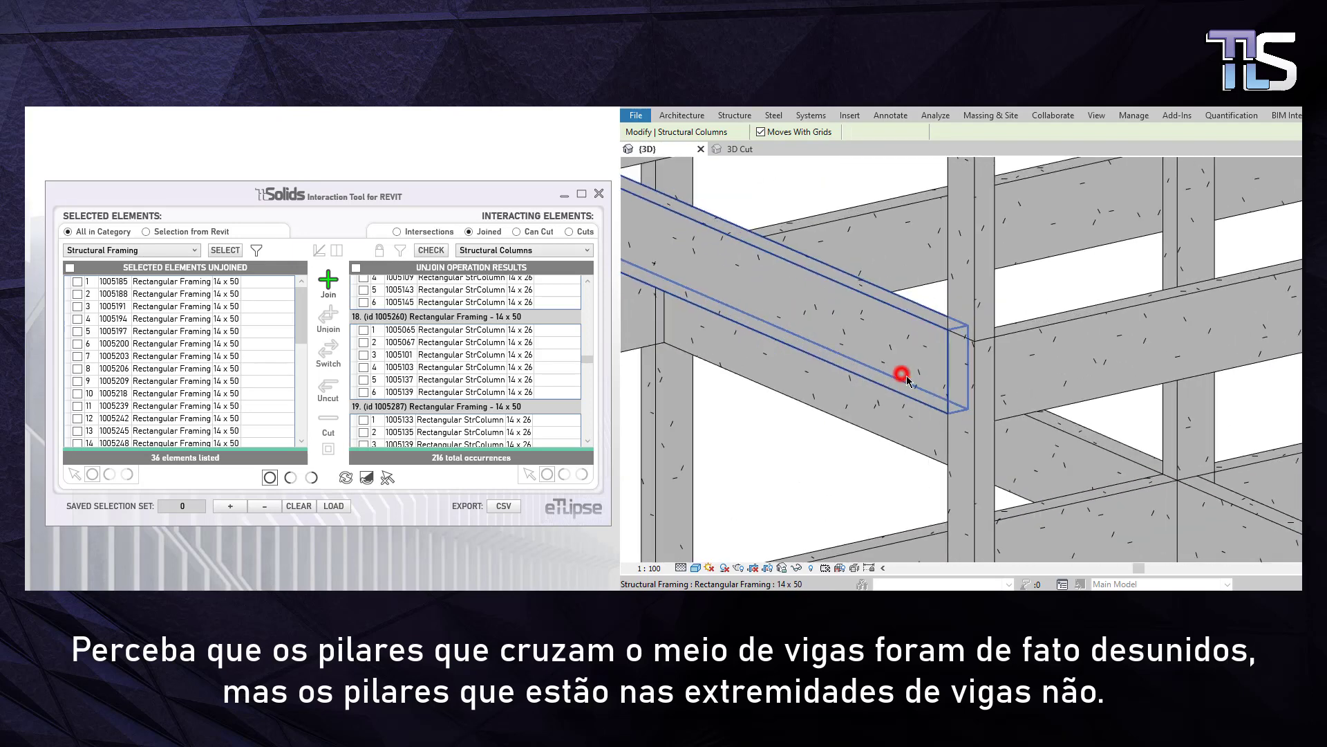
click(976, 432)
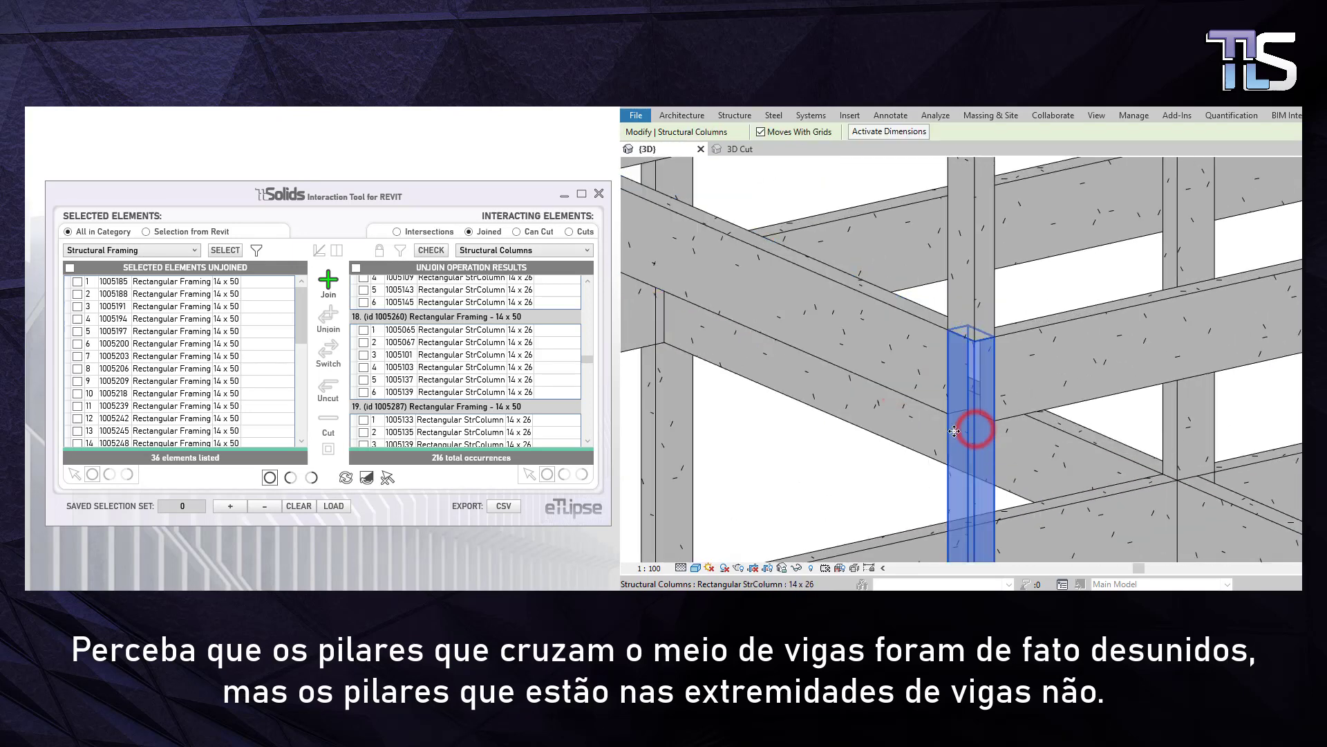
click(869, 487)
click(982, 421)
scroll(961, 411, down, 5)
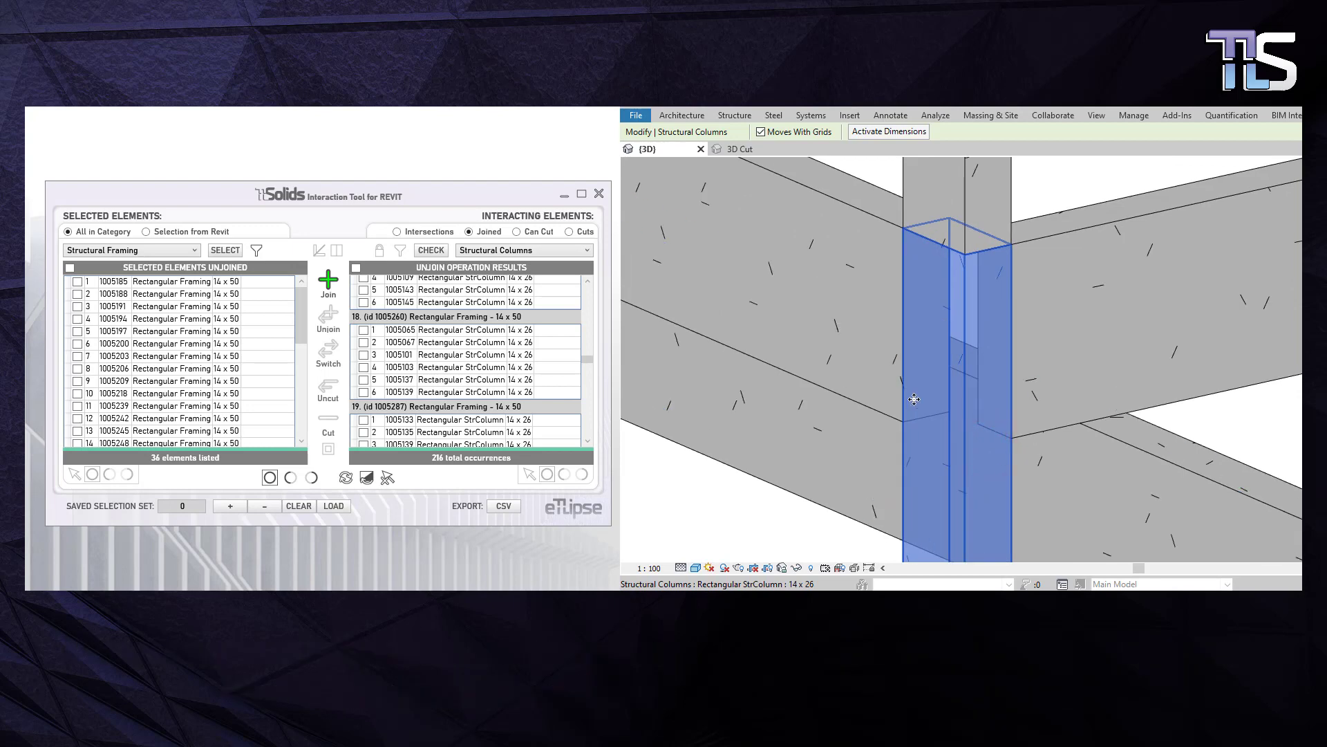
scroll(937, 402, down, 8)
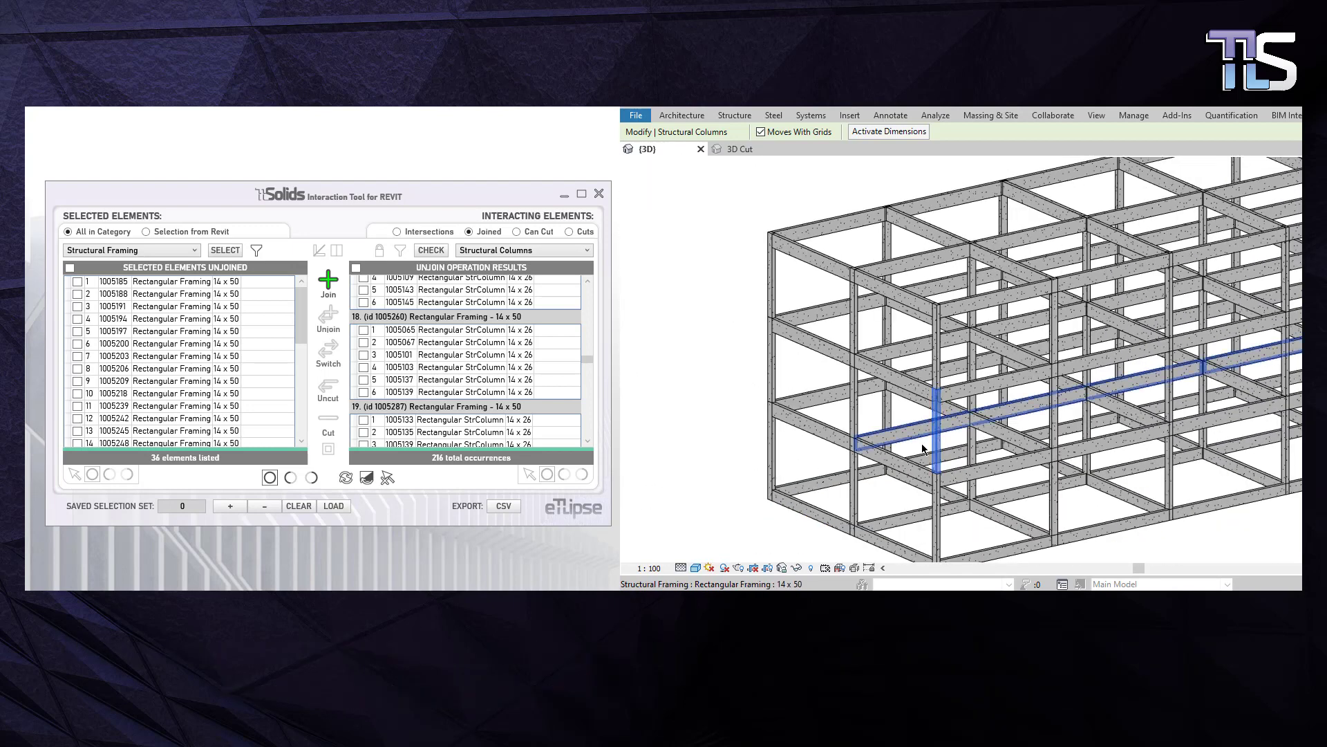
click(633, 315)
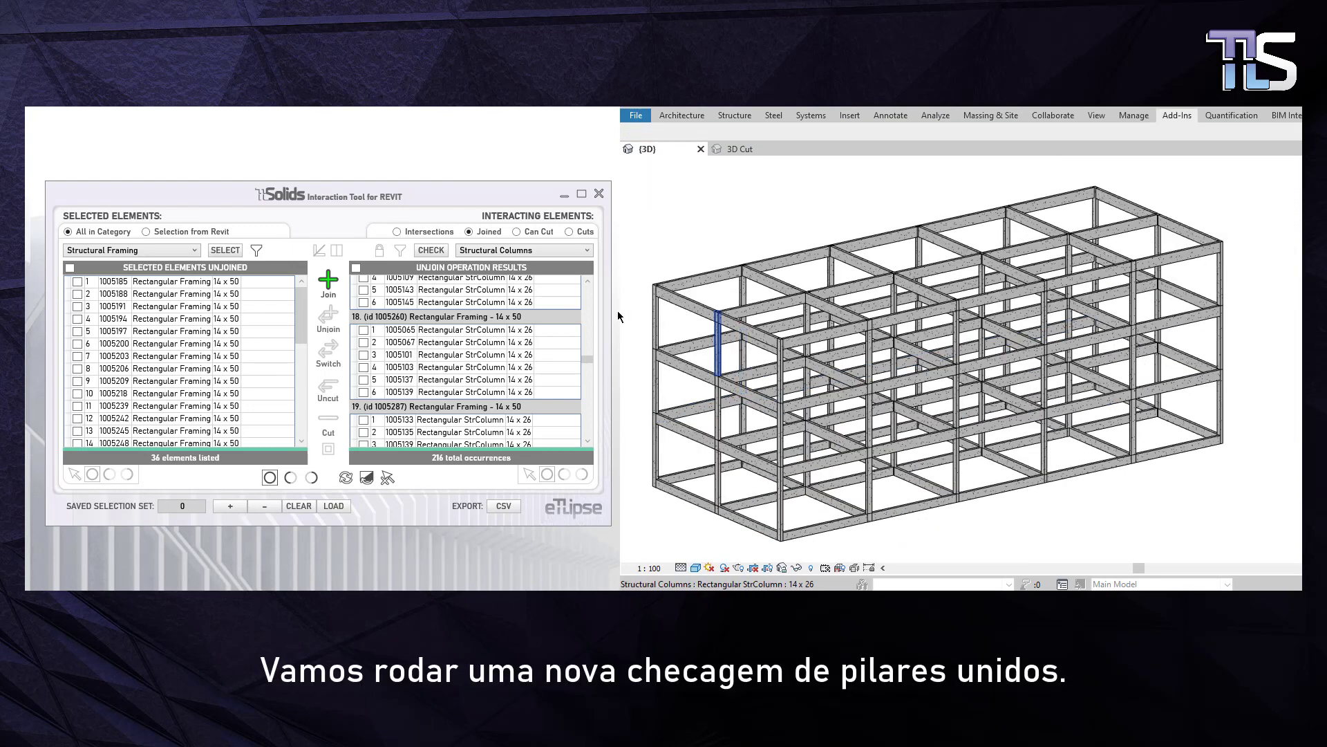
Step: Rerun the joined Structural Columns check on all Structural Framing and unjoin them with the structural framing join permission modifier enabled
click(216, 253)
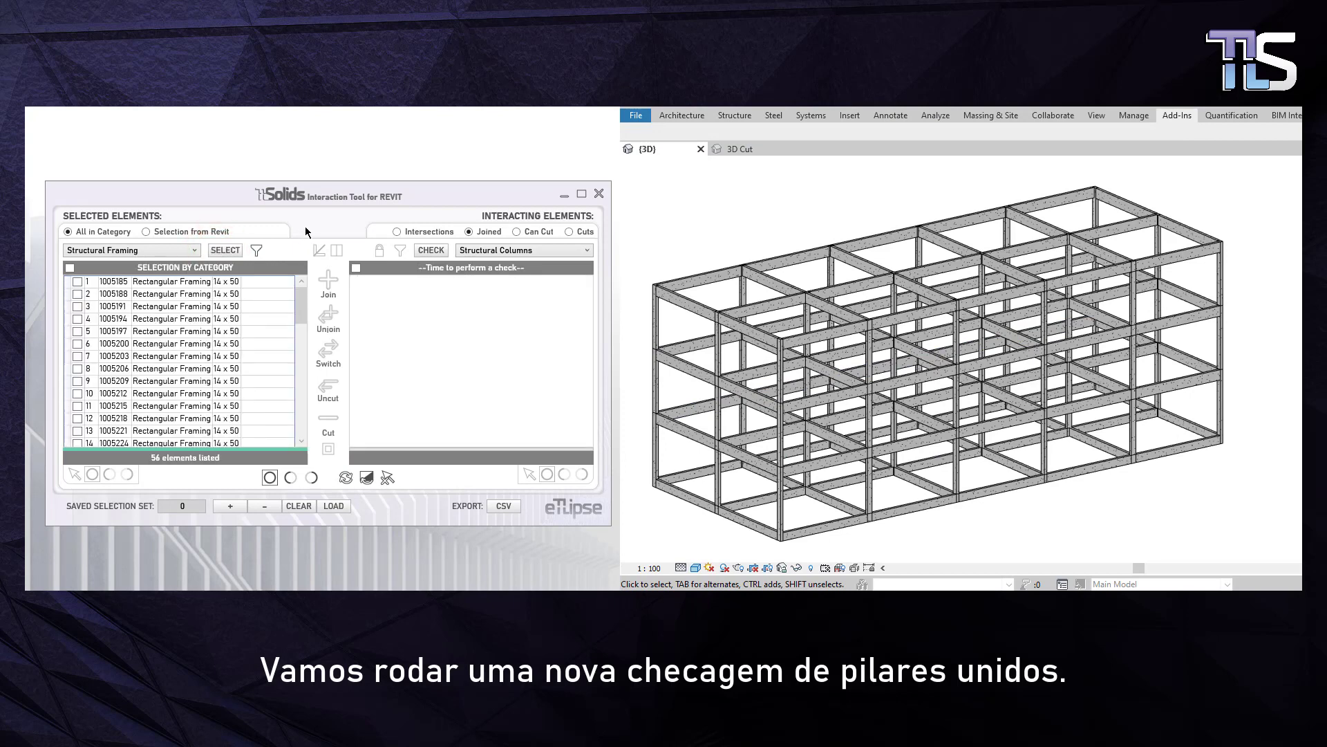
click(429, 251)
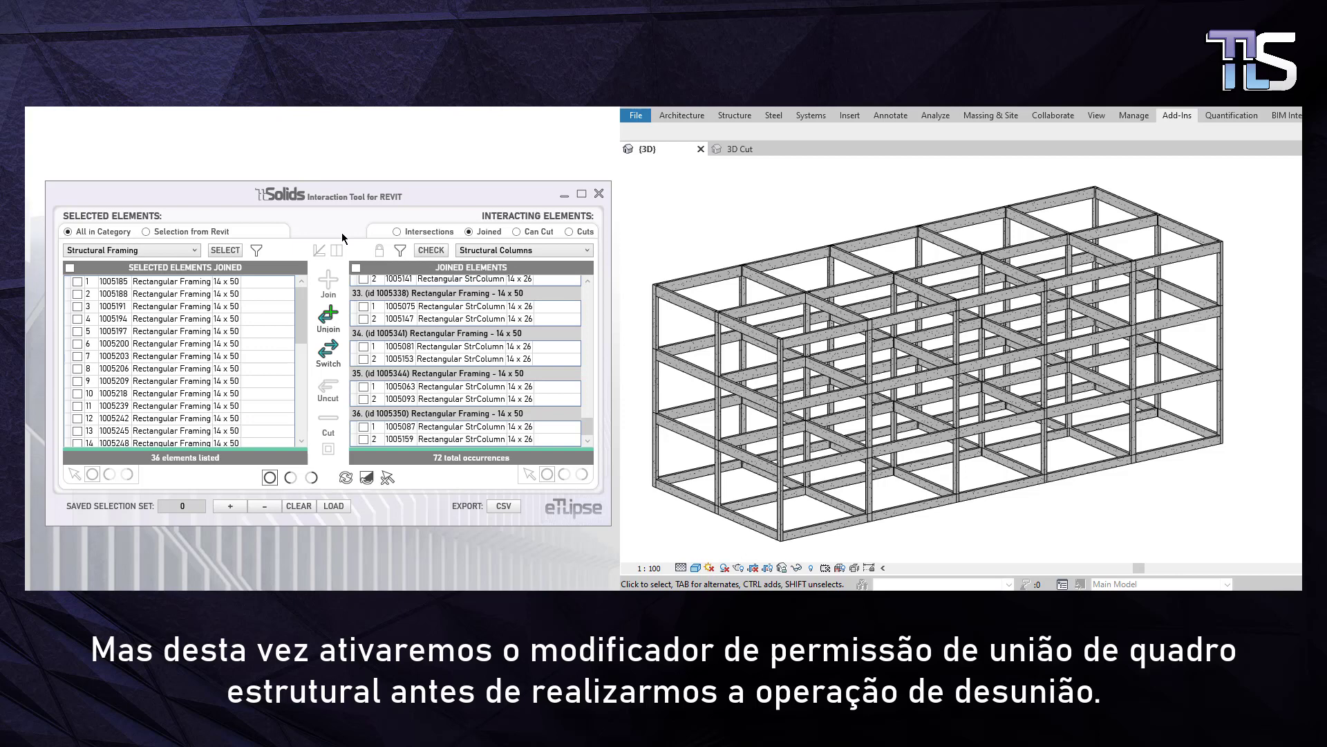
click(319, 251)
click(327, 318)
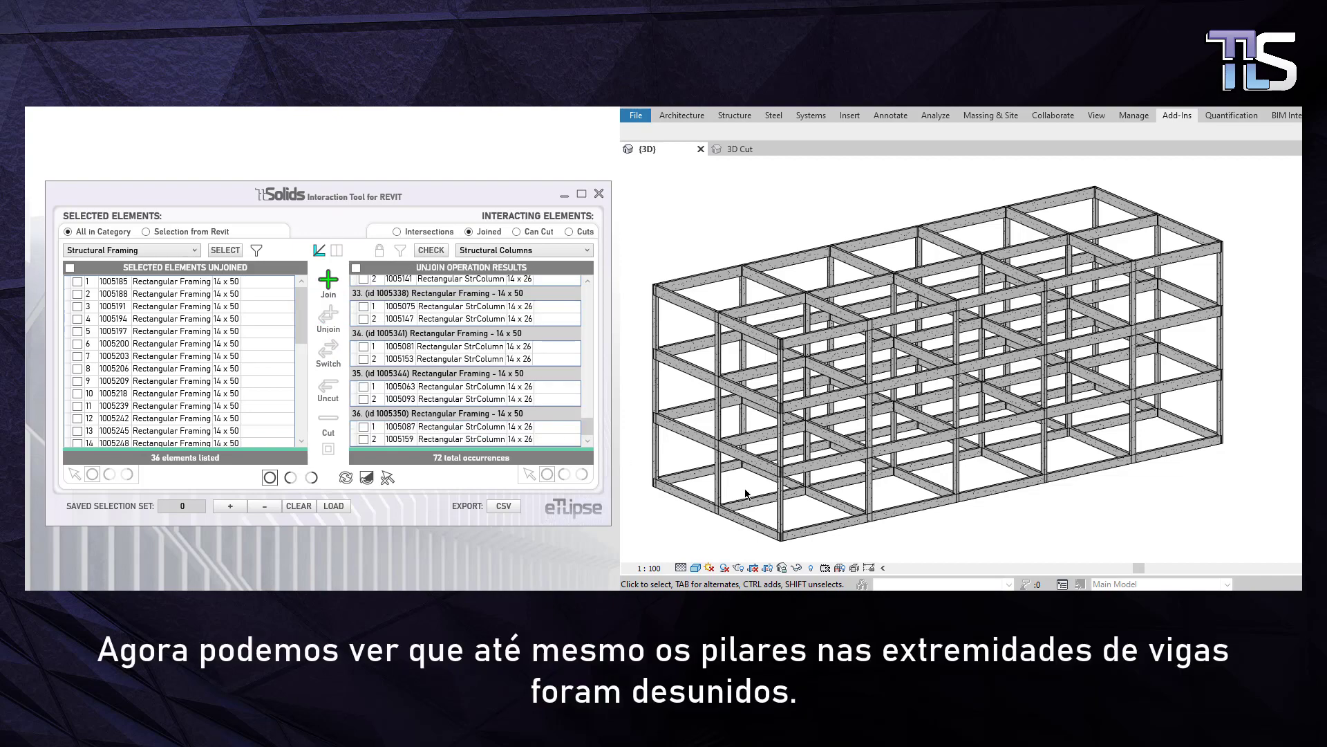
Step: Examine the corner columns and adjoining beams at the beam ends to verify that they are unjoined
scroll(769, 495, up, 10)
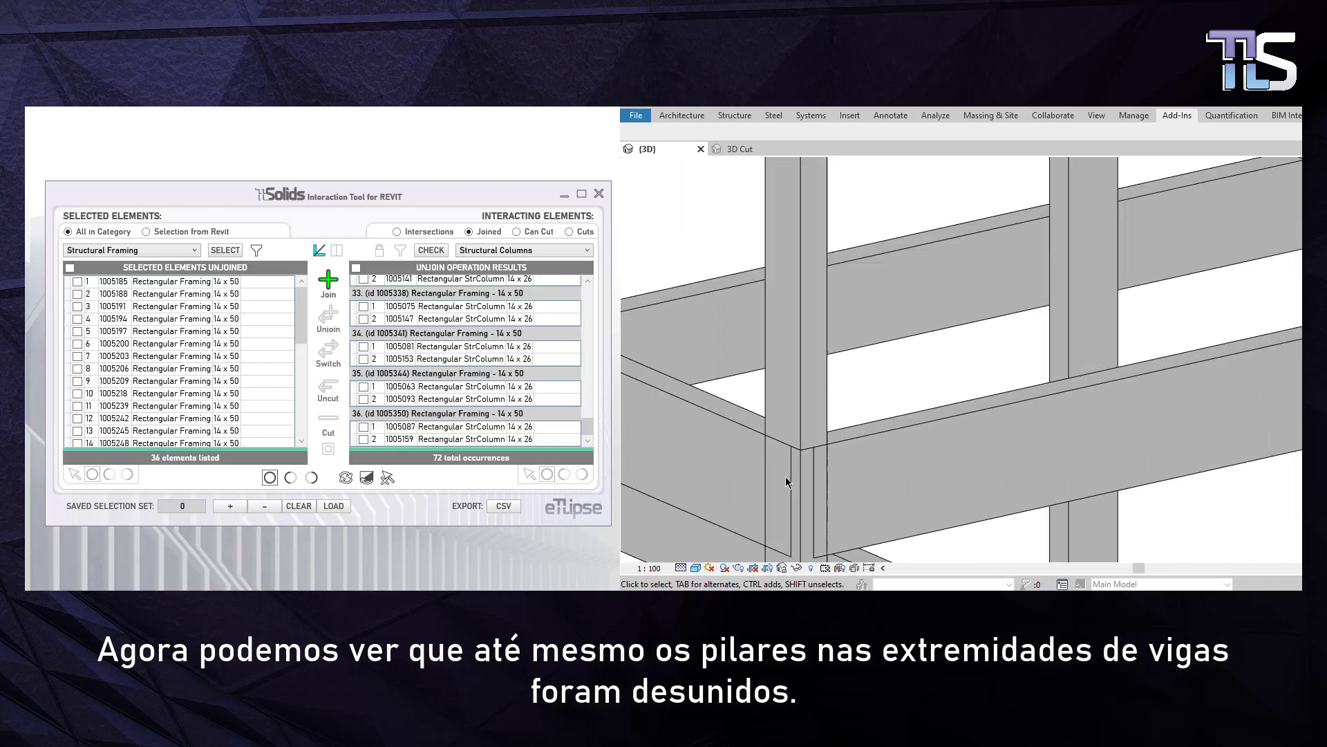
middle_drag(785, 476, 810, 325)
scroll(810, 325, down, 8)
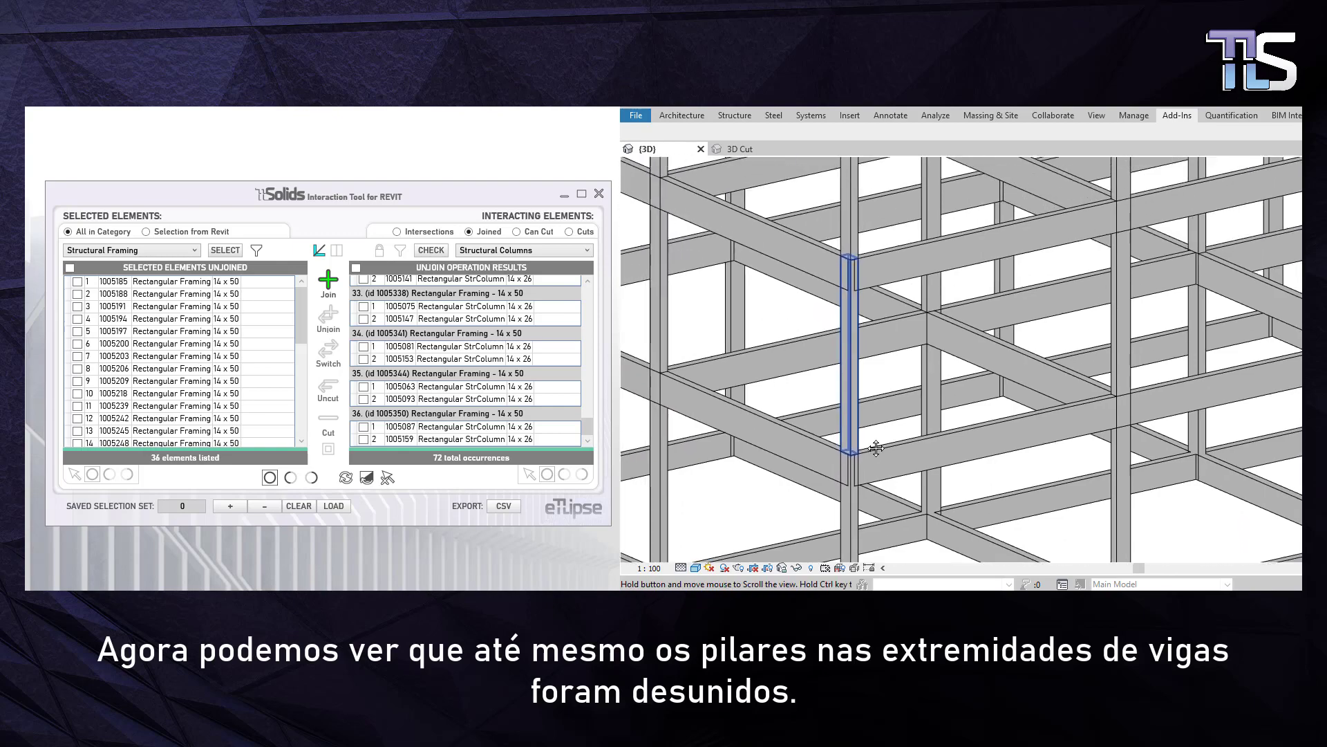
scroll(877, 366, up, 2)
click(892, 387)
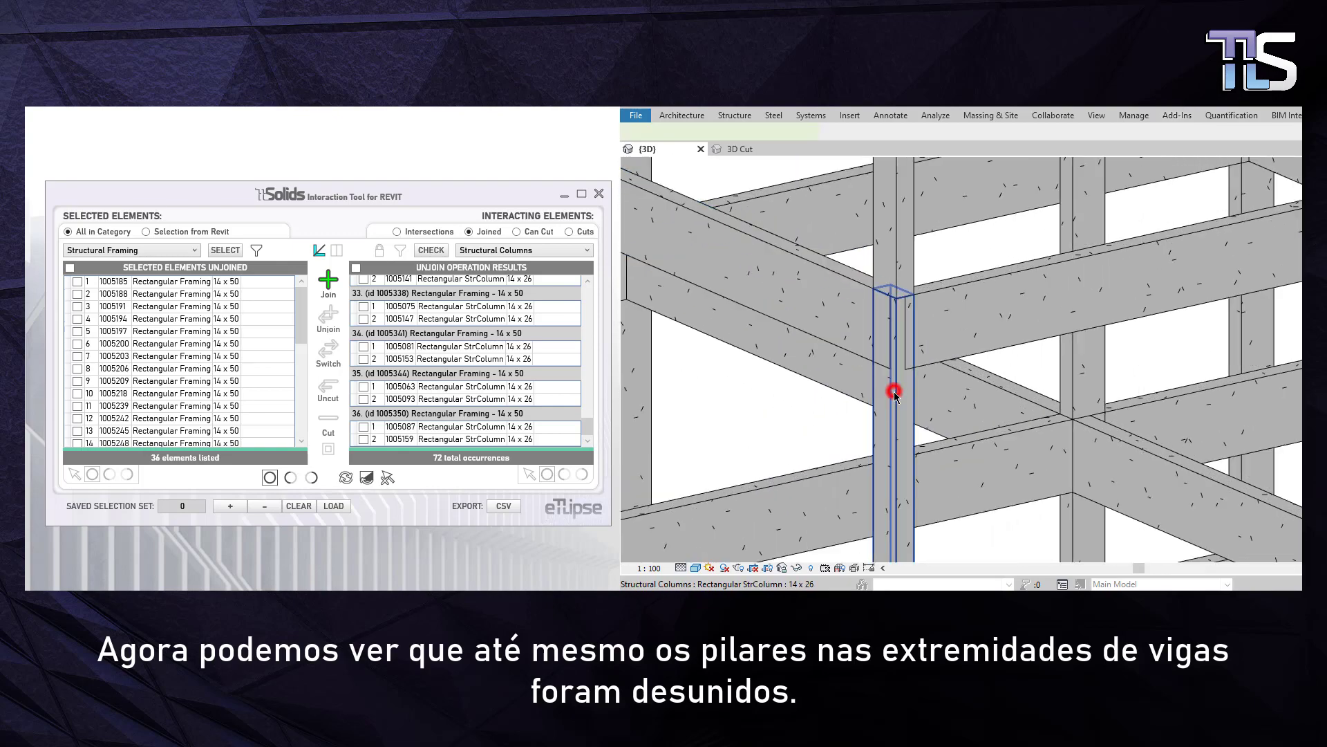
click(832, 317)
click(942, 320)
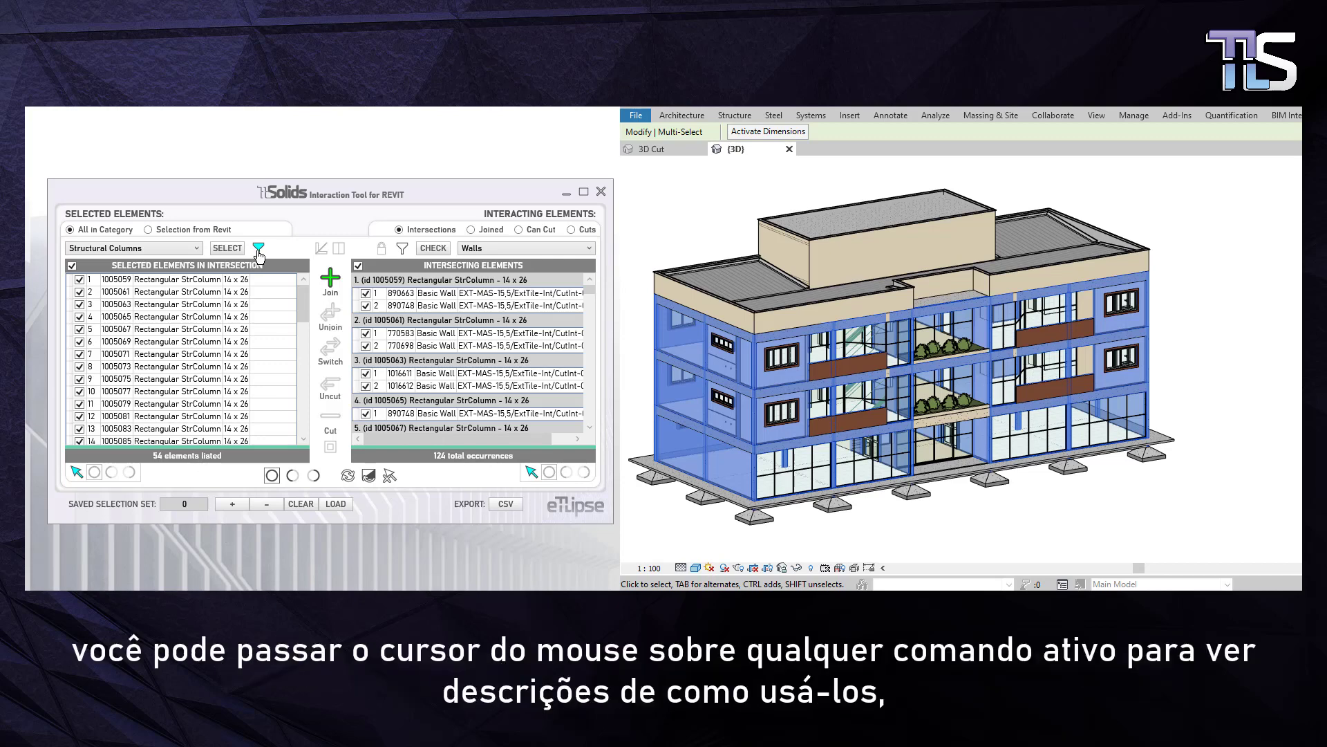
Step: Display the built-in descriptions of the selected elements filter and the Join operation
mouse_move(258, 254)
mouse_move(331, 286)
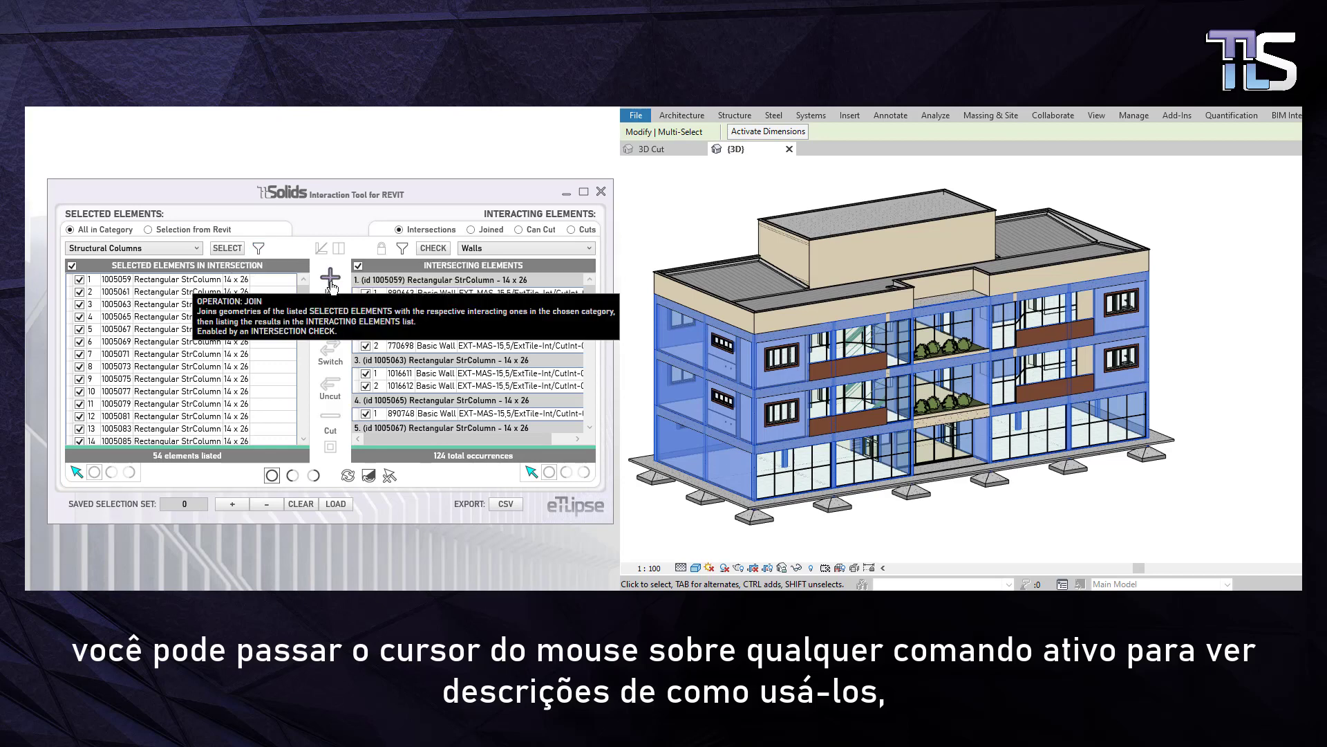